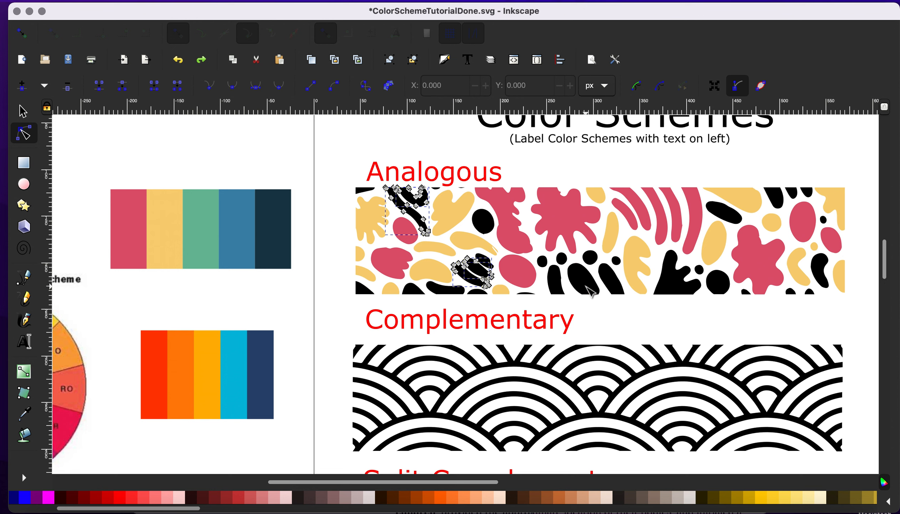
- Add more black shapes across the Analogous pattern to the selection and fill them with the palette's green
{"action": "left_click", "coordinate": [587, 288], "text": "shift"}
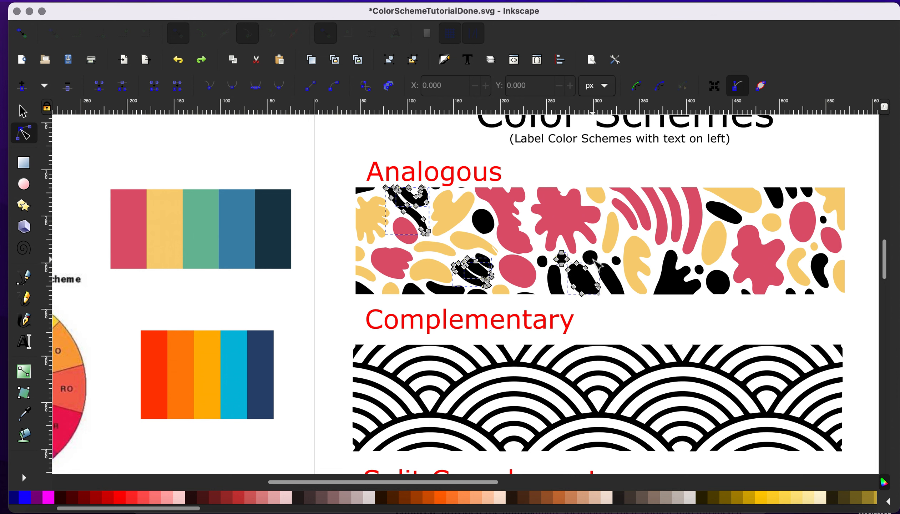
{"action": "left_click", "coordinate": [593, 261], "text": "shift"}
{"action": "left_click", "coordinate": [724, 212], "text": "shift"}
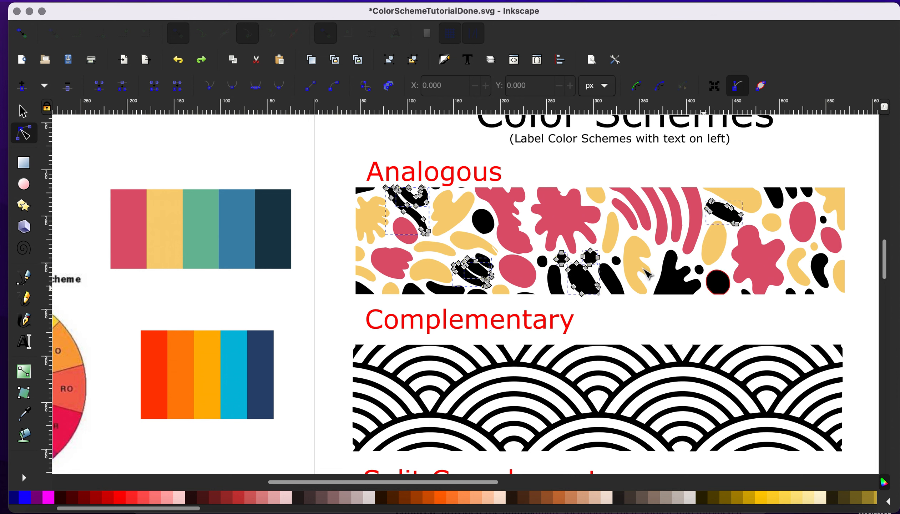
{"action": "left_click", "coordinate": [673, 284], "text": "shift"}
{"action": "left_click", "coordinate": [718, 283], "text": "shift"}
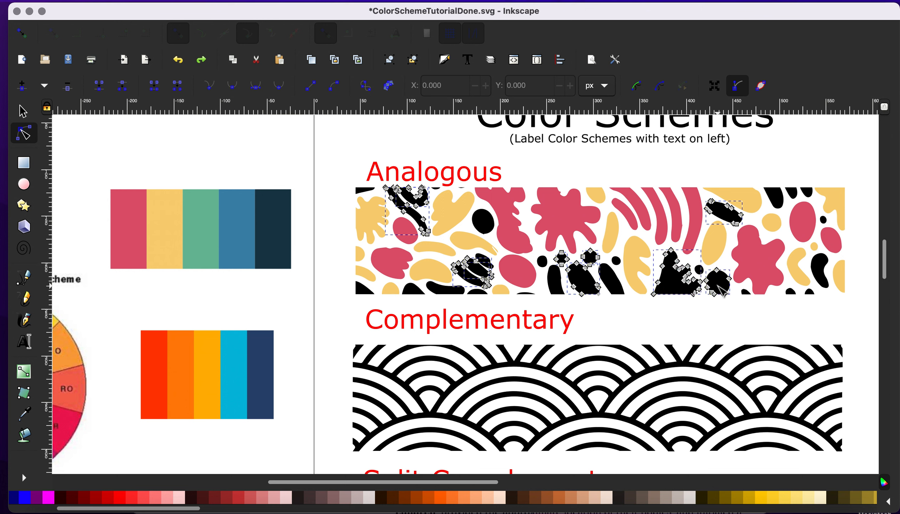
{"action": "left_click", "coordinate": [783, 198], "text": "shift"}
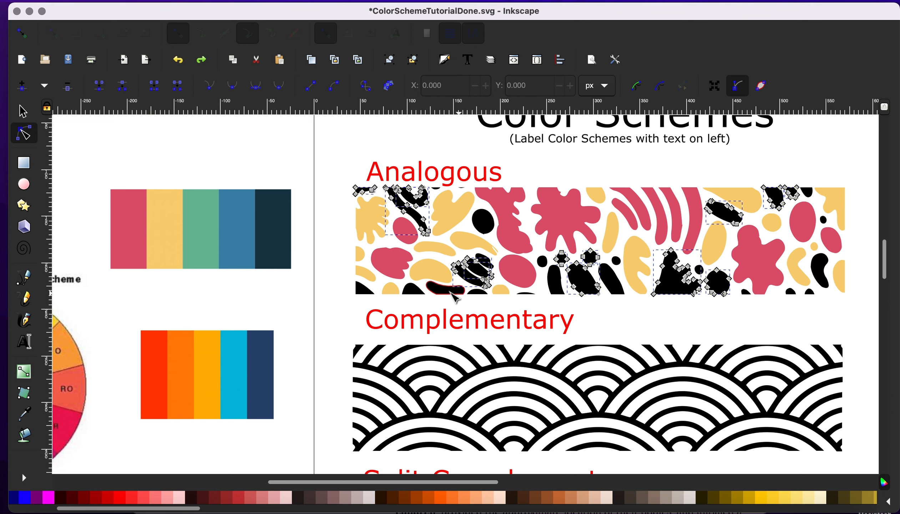
{"action": "left_click", "coordinate": [441, 291], "text": "shift"}
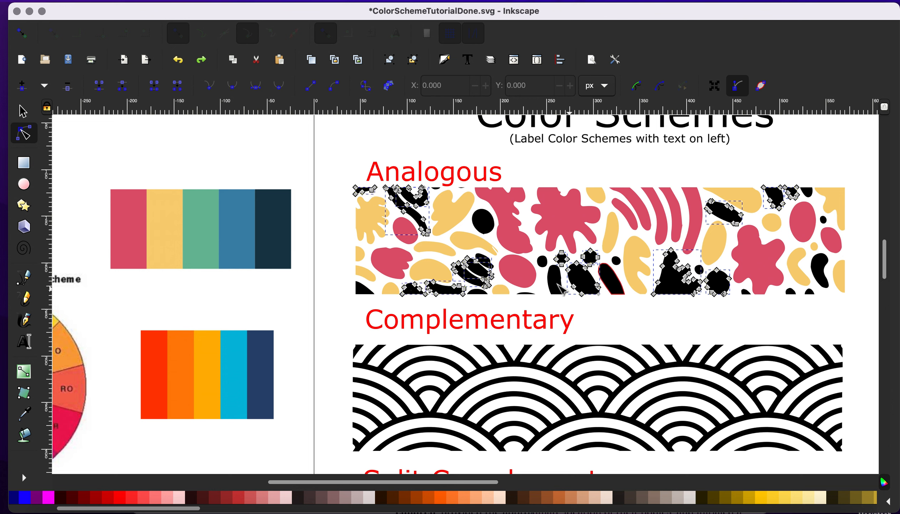
{"action": "left_click", "coordinate": [557, 285], "text": "shift"}
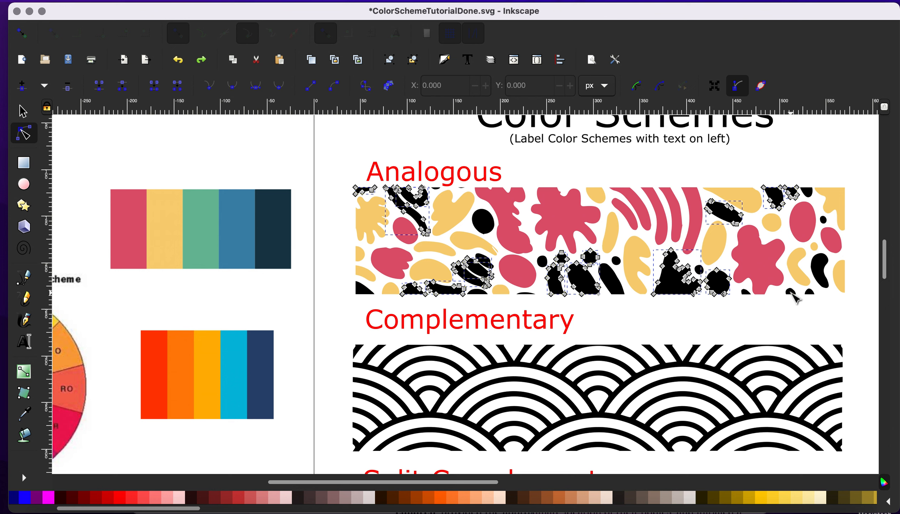
{"action": "key", "text": "d"}
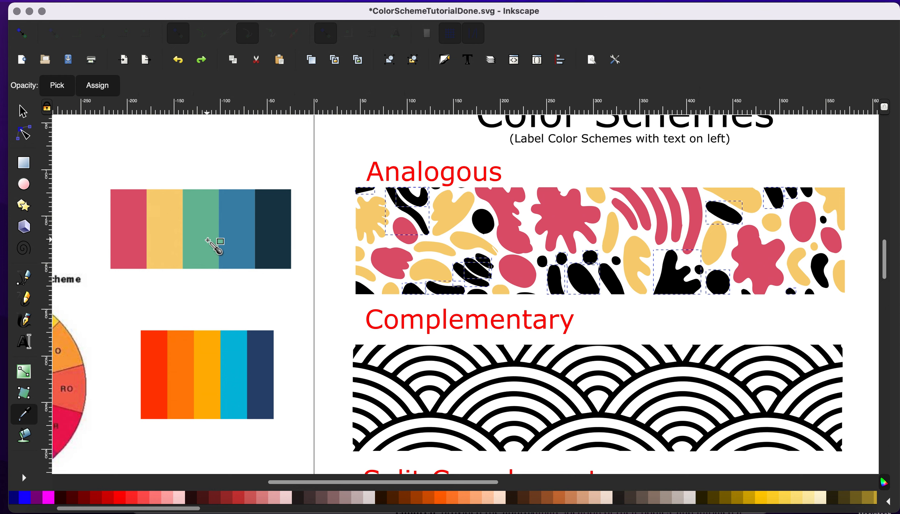
{"action": "left_click", "coordinate": [199, 233]}
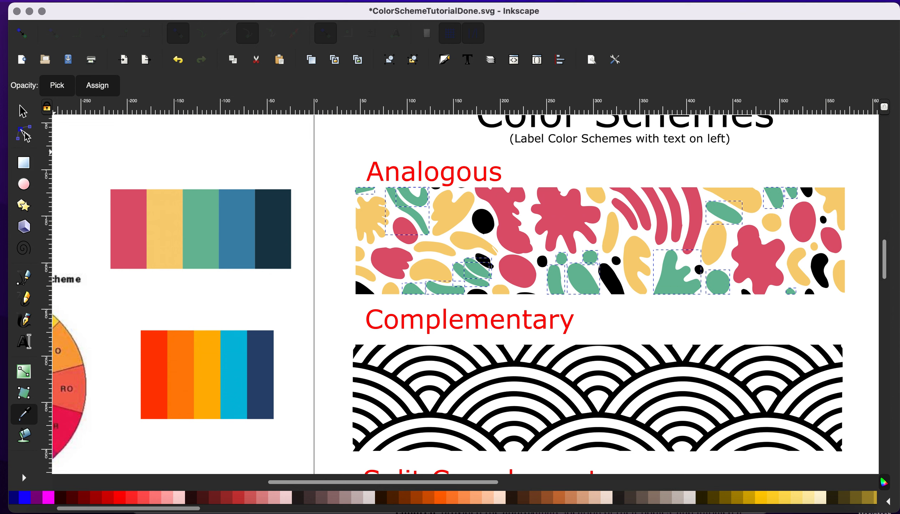
- Select the remaining black shapes plus two green ovals in the Analogous pattern and fill them with the palette's medium blue
{"action": "key", "text": "n"}
{"action": "left_click", "coordinate": [363, 288]}
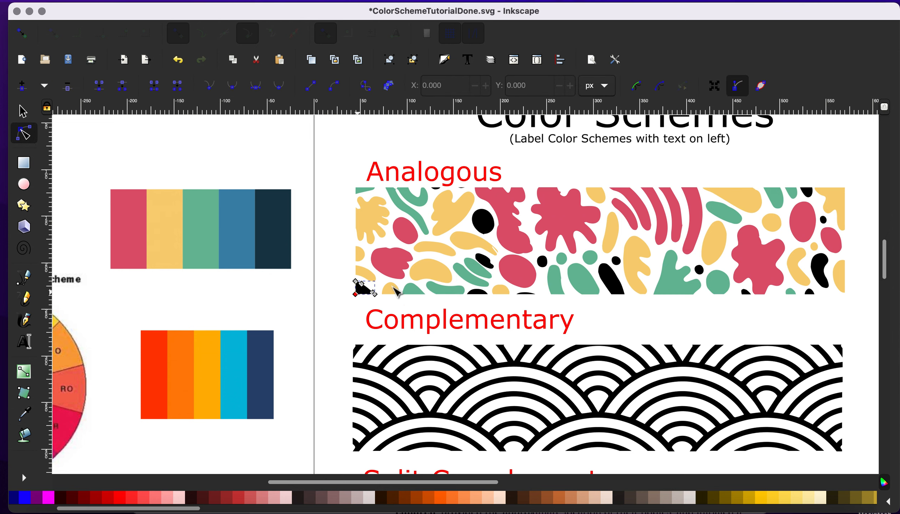
{"action": "left_click", "coordinate": [483, 222], "text": "shift"}
{"action": "left_click", "coordinate": [485, 260], "text": "shift"}
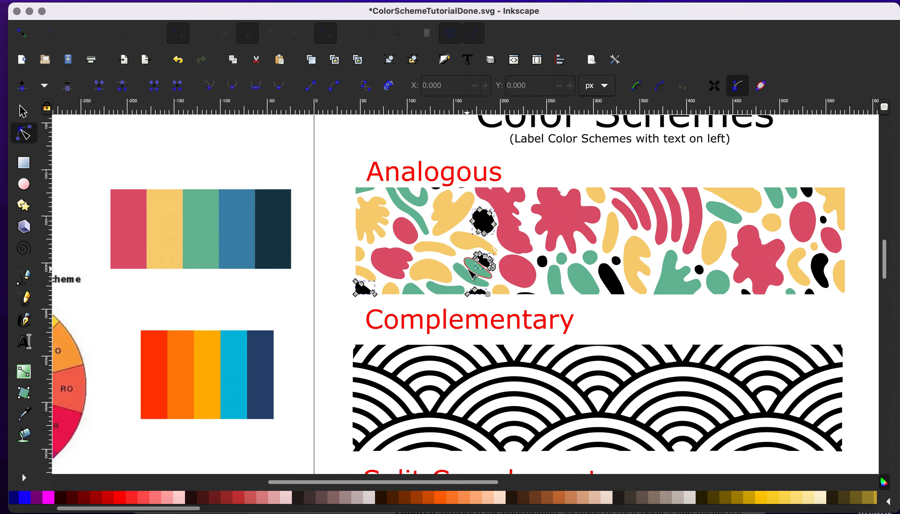
{"action": "left_click", "coordinate": [468, 276], "text": "shift"}
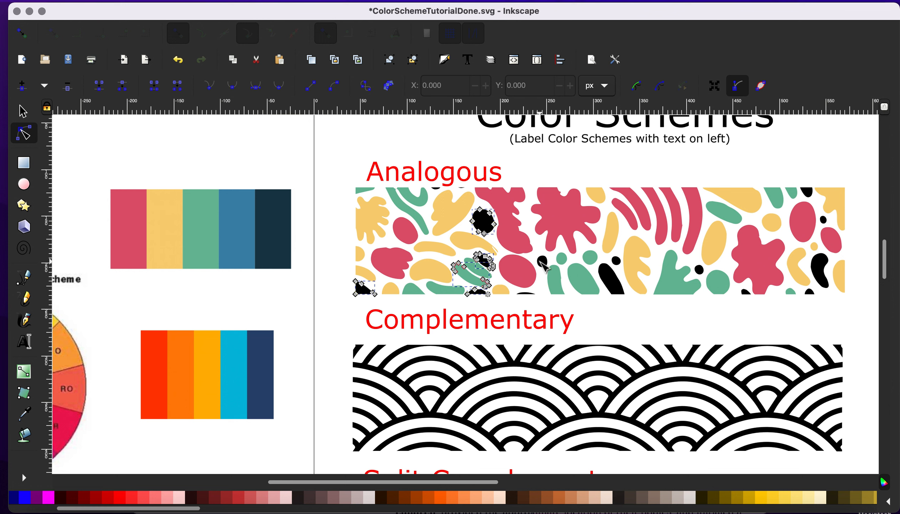
{"action": "left_click", "coordinate": [542, 264], "text": "shift"}
{"action": "left_click", "coordinate": [582, 278], "text": "shift"}
{"action": "left_click", "coordinate": [612, 279], "text": "shift"}
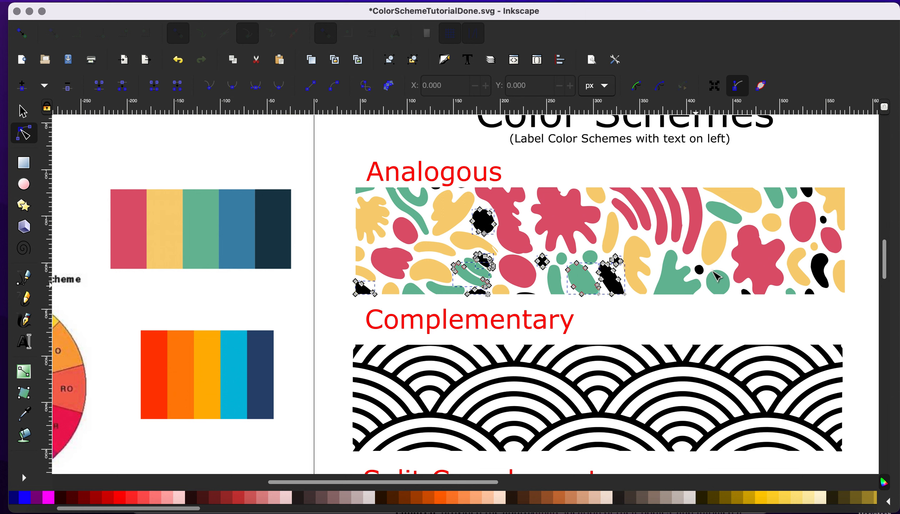
{"action": "left_click", "coordinate": [699, 270], "text": "shift"}
{"action": "left_click", "coordinate": [747, 291], "text": "shift"}
{"action": "left_click", "coordinate": [816, 280], "text": "shift"}
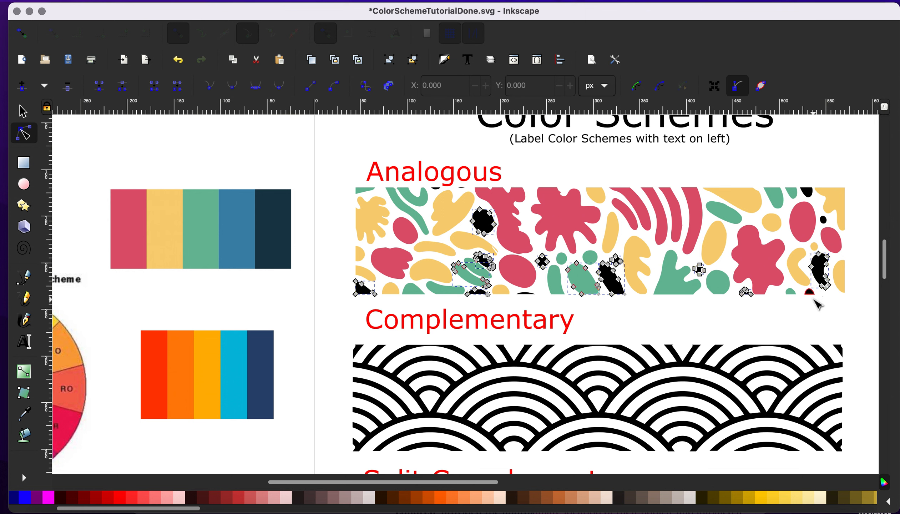
{"action": "left_click", "coordinate": [810, 294], "text": "shift"}
{"action": "left_click", "coordinate": [825, 221], "text": "shift"}
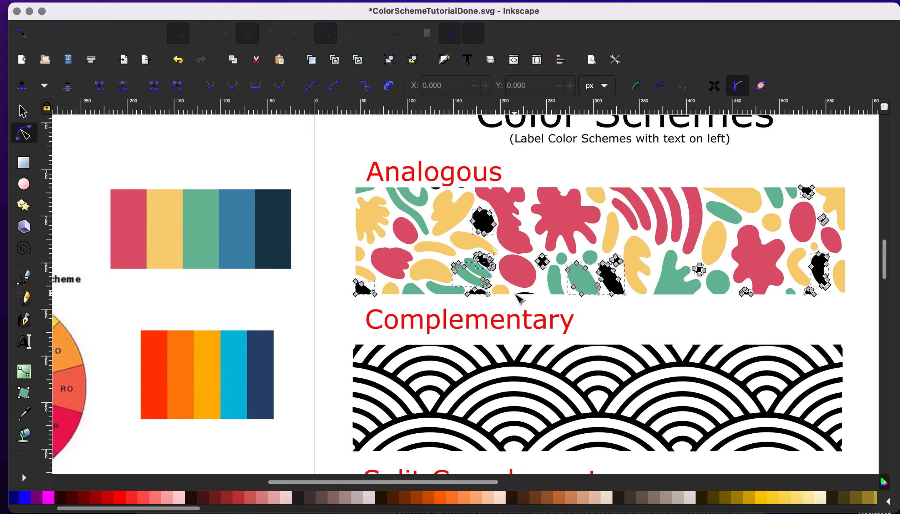
{"action": "key", "text": "d"}
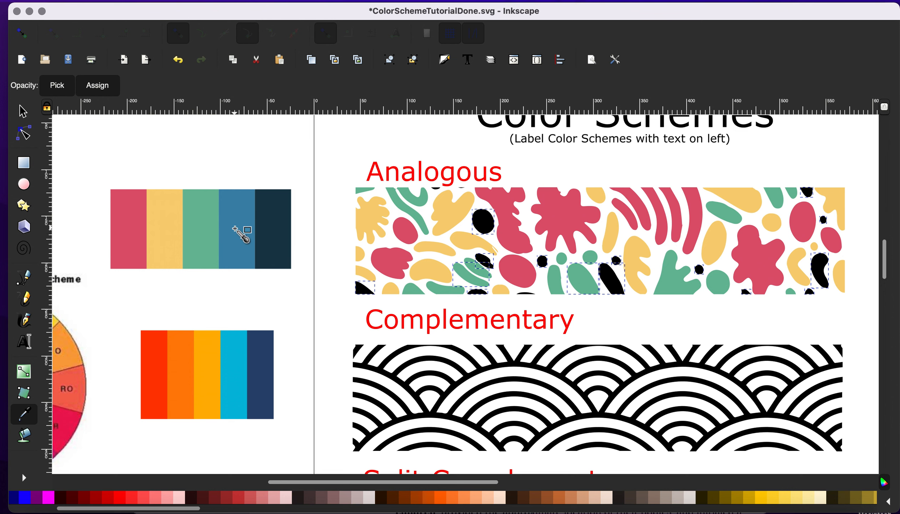
{"action": "left_click", "coordinate": [235, 229]}
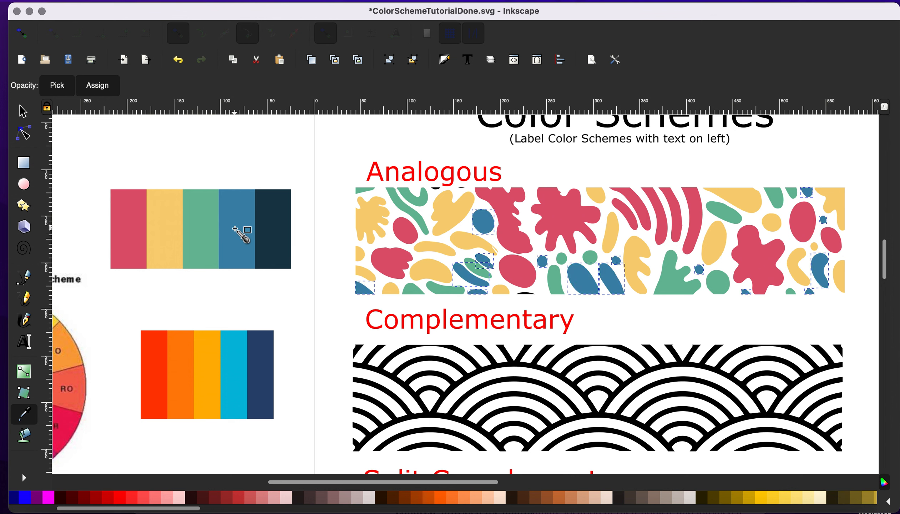
- Draw a rectangle about 525 by 115 px covering the whole Analogous pattern
{"action": "left_click", "coordinate": [24, 110]}
{"action": "left_click", "coordinate": [346, 155]}
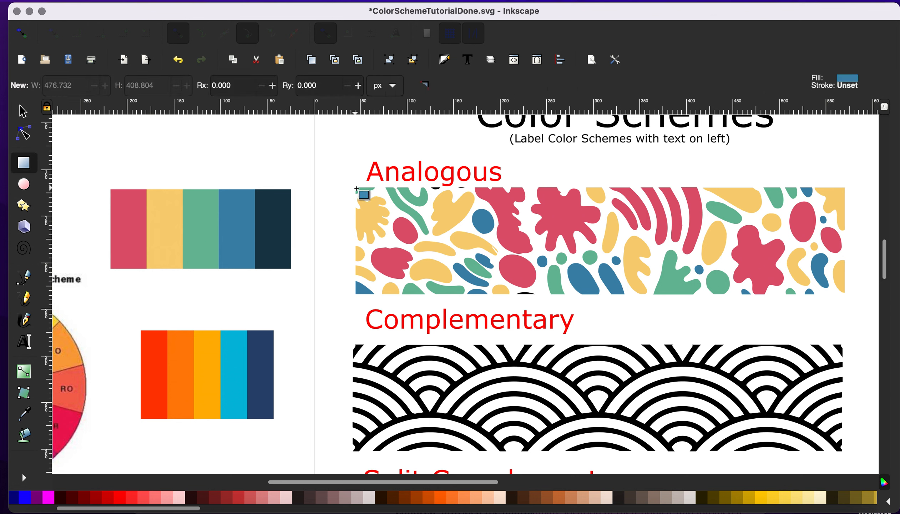
{"action": "left_click_drag", "start_coordinate": [356, 189], "coordinate": [845, 296]}
- Fill the rectangle with the palette's dark navy and lower it to the bottom, behind the Analogous shapes
{"action": "key", "text": "d"}
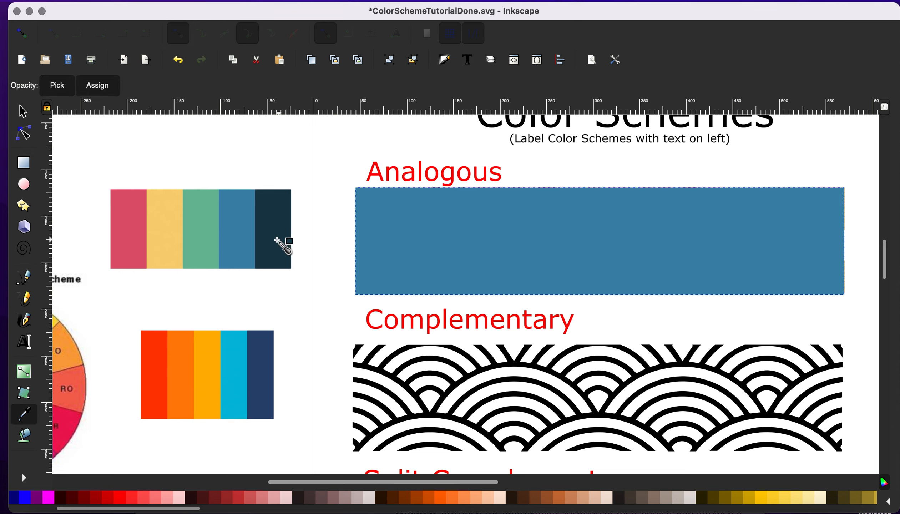
{"action": "left_click", "coordinate": [276, 238]}
{"action": "left_click", "coordinate": [26, 115]}
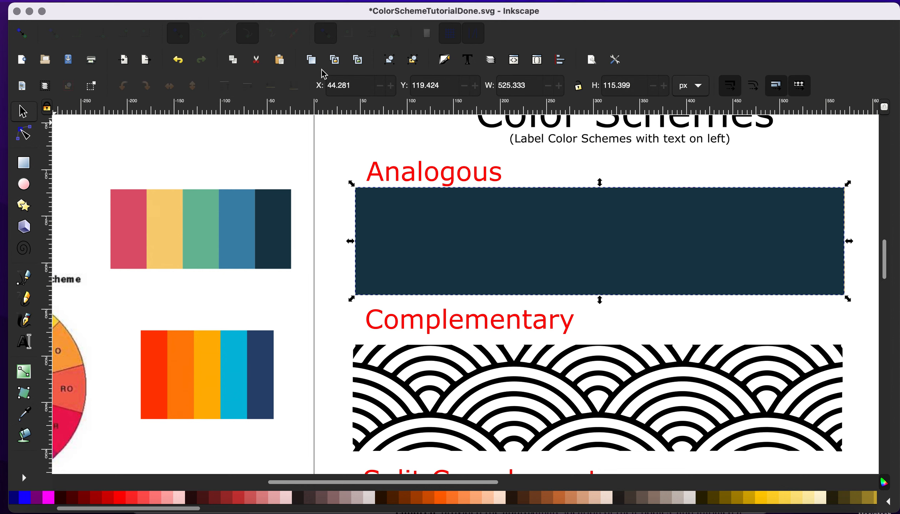
{"action": "left_click", "coordinate": [294, 89]}
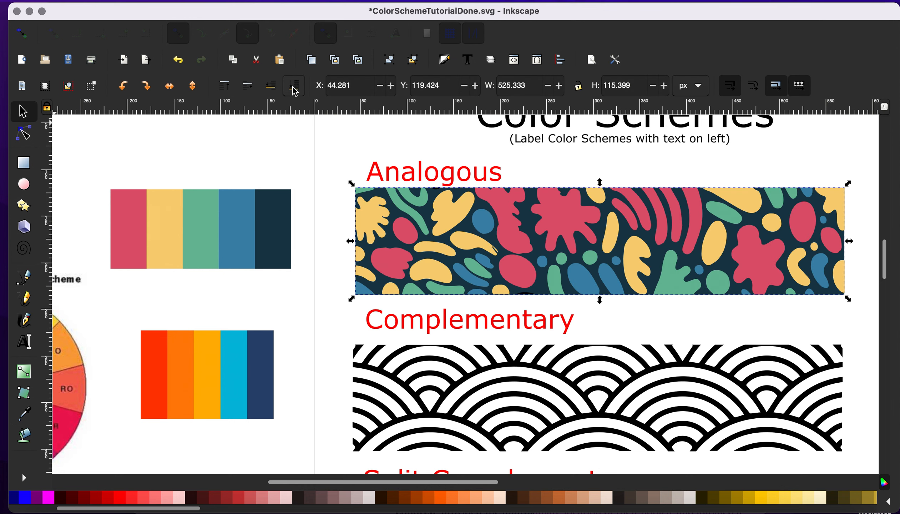
- Examine the Complementary pattern, the color wheel and the orange-and-blue palette beside the page
{"action": "scroll", "coordinate": [612, 288], "scroll_direction": "right", "scroll_amount": 5}
{"action": "scroll", "coordinate": [612, 288], "scroll_direction": "down", "scroll_amount": 2}
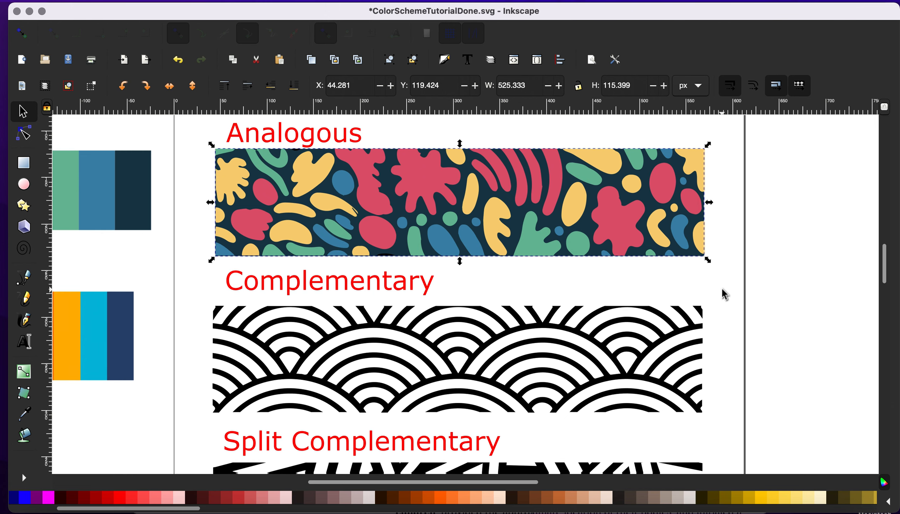
{"action": "scroll", "coordinate": [726, 295], "scroll_direction": "down", "scroll_amount": 6}
{"action": "scroll", "coordinate": [725, 295], "scroll_direction": "left", "scroll_amount": 1}
{"action": "scroll", "coordinate": [343, 250], "scroll_direction": "up", "scroll_amount": 4}
{"action": "scroll", "coordinate": [341, 249], "scroll_direction": "left", "scroll_amount": 13}
{"action": "scroll", "coordinate": [342, 249], "scroll_direction": "down", "scroll_amount": 3}
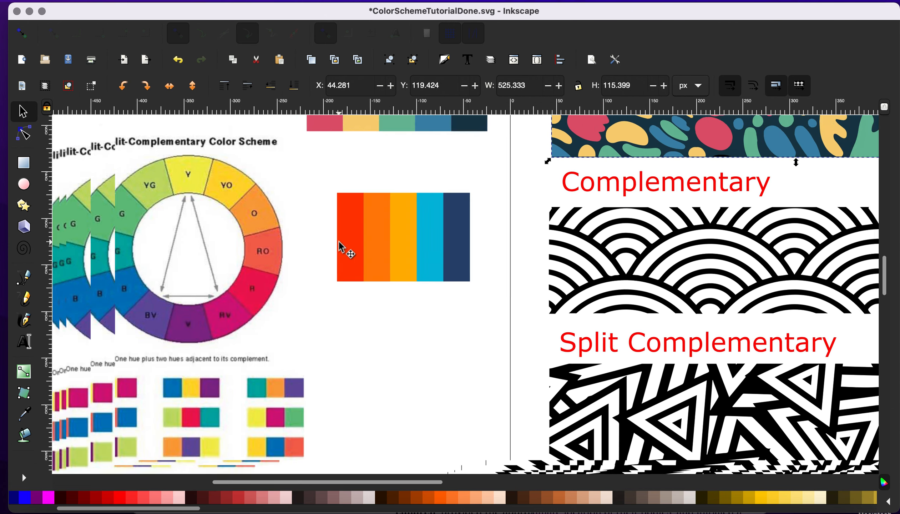
{"action": "scroll", "coordinate": [243, 222], "scroll_direction": "up", "scroll_amount": 2}
{"action": "scroll", "coordinate": [243, 221], "scroll_direction": "left", "scroll_amount": 2}
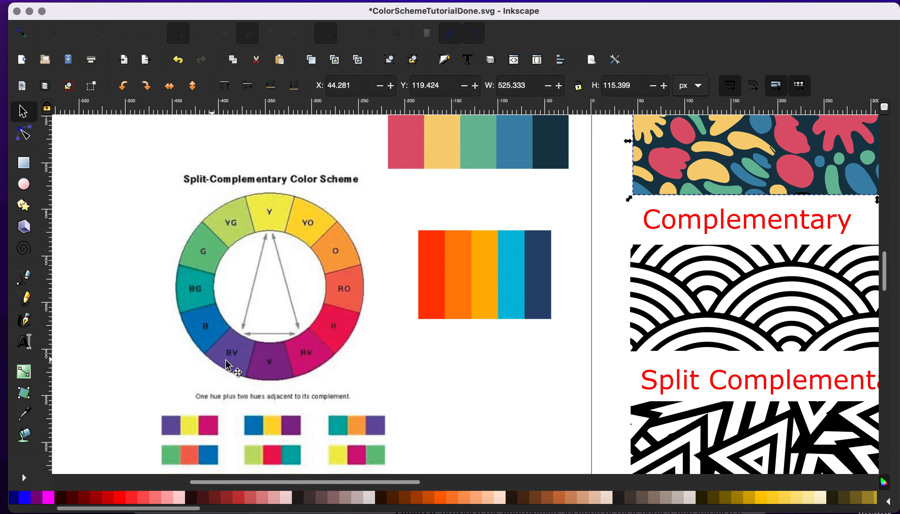
{"action": "scroll", "coordinate": [418, 286], "scroll_direction": "right", "scroll_amount": 10}
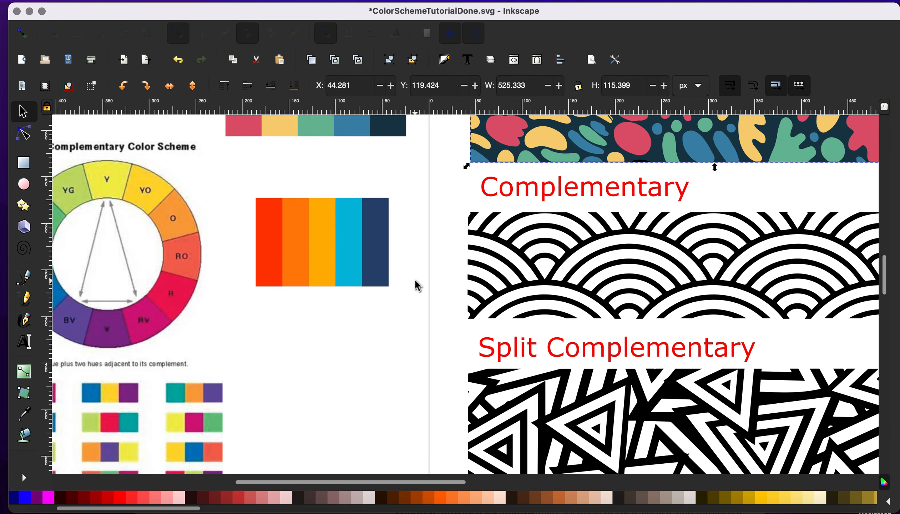
{"action": "scroll", "coordinate": [418, 286], "scroll_direction": "down", "scroll_amount": 1}
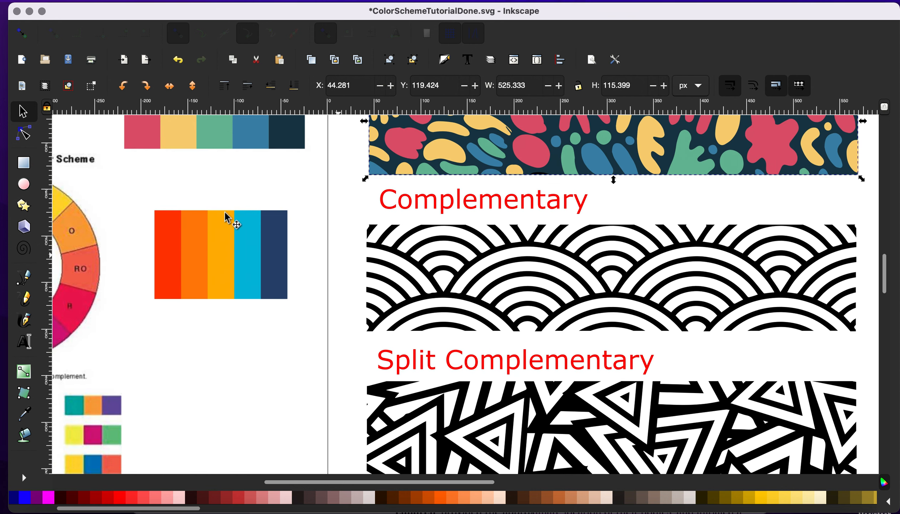
- Try filling every piece of the Complementary wave pattern with the palette's yellow-orange, and undo that fill
{"action": "left_click", "coordinate": [25, 134]}
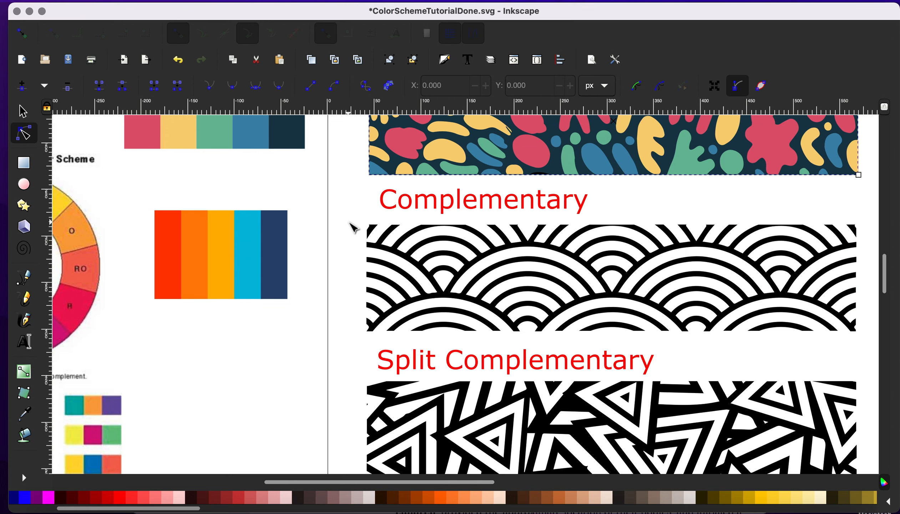
{"action": "left_click_drag", "start_coordinate": [349, 221], "coordinate": [834, 343]}
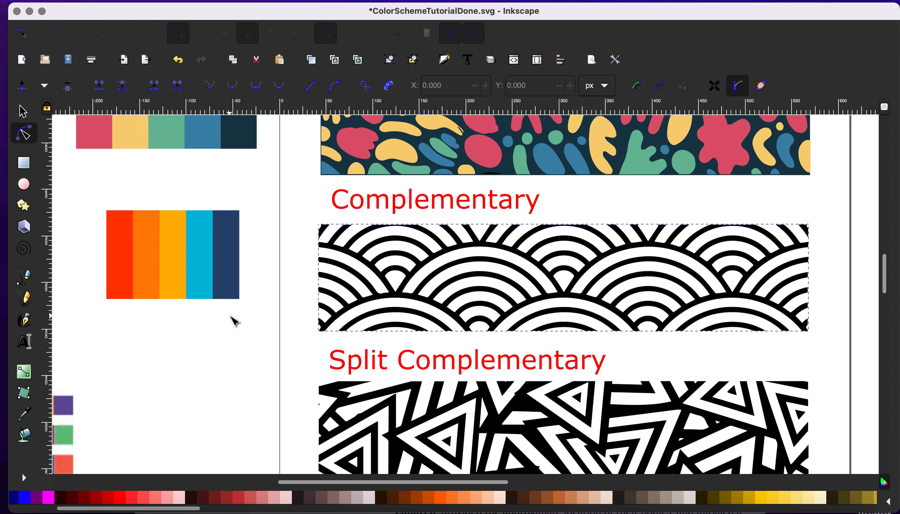
{"action": "key", "text": "d"}
{"action": "left_click", "coordinate": [169, 259]}
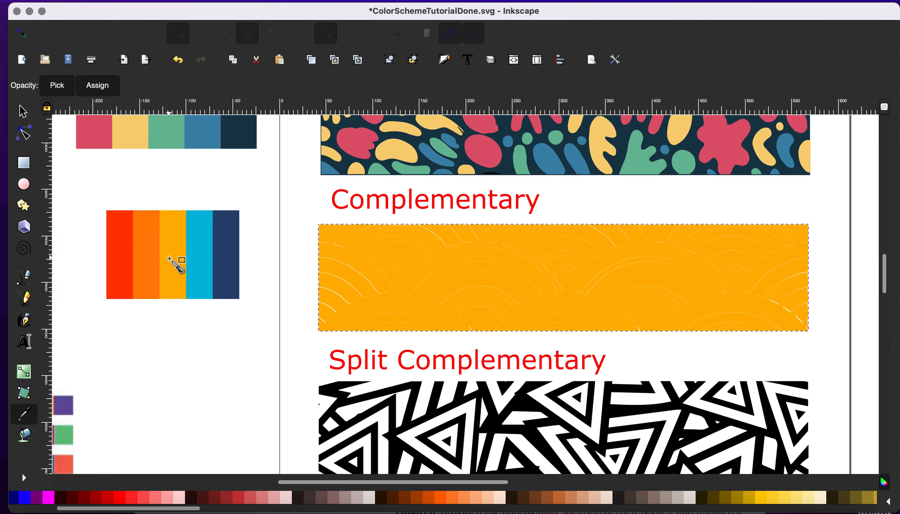
{"action": "key", "text": "ctrl+z"}
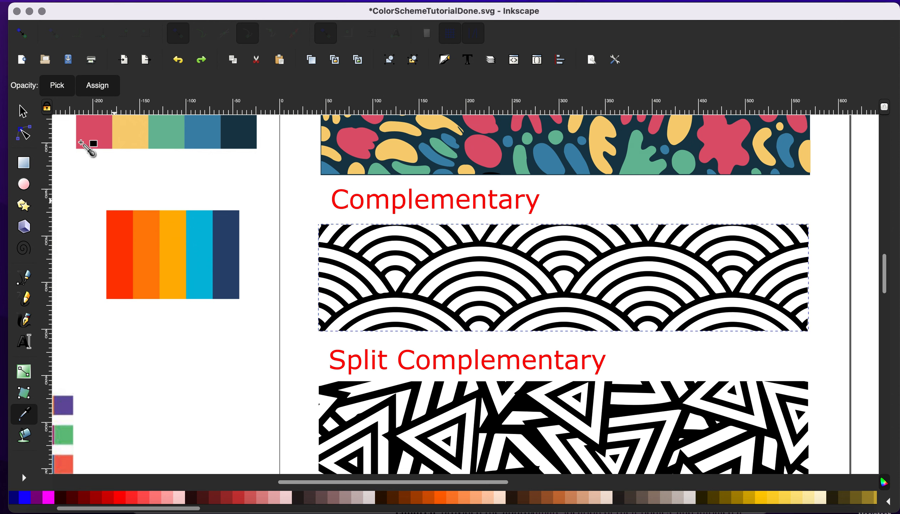
- Select only the connected wave linework of the Complementary pattern and fill it with the palette's yellow-orange
{"action": "left_click", "coordinate": [23, 133]}
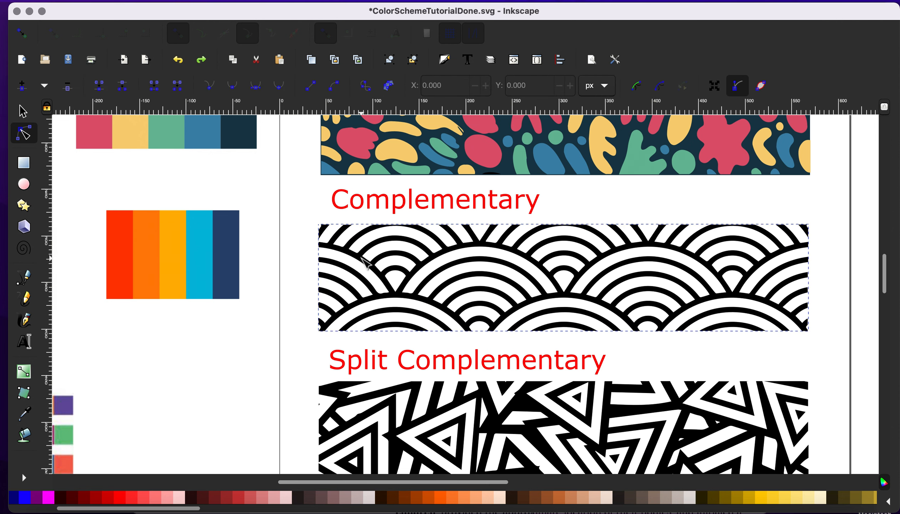
{"action": "left_click", "coordinate": [362, 257]}
{"action": "key", "text": "d"}
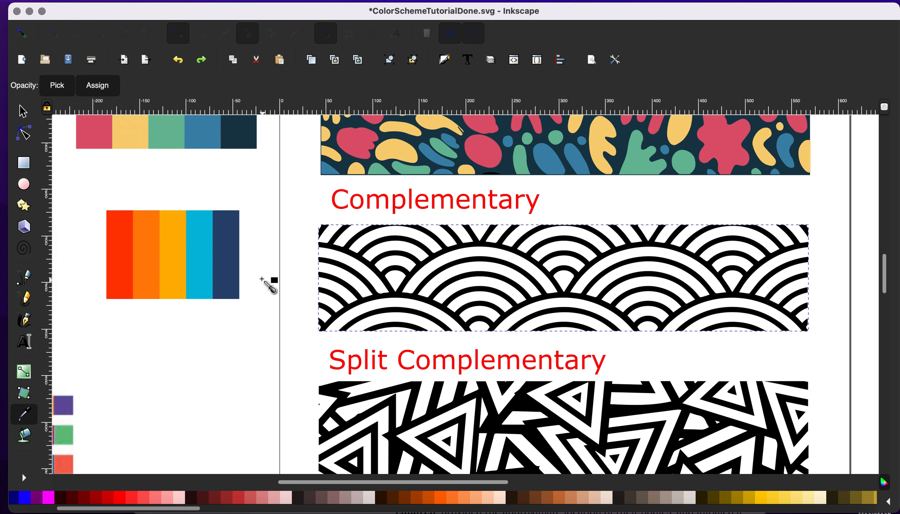
{"action": "left_click", "coordinate": [176, 262]}
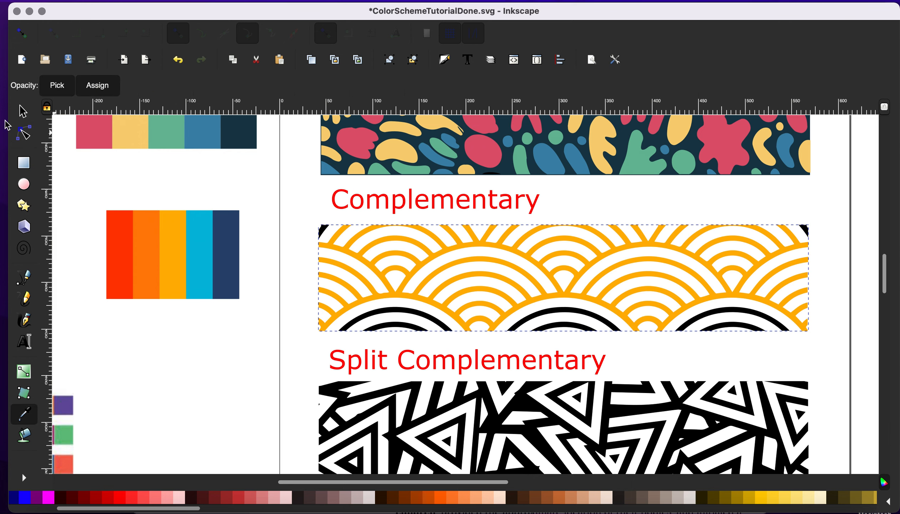
- Select the remaining black arcs and corner pieces of the Complementary pattern and fill them with the palette's yellow-orange
{"action": "left_click", "coordinate": [24, 135]}
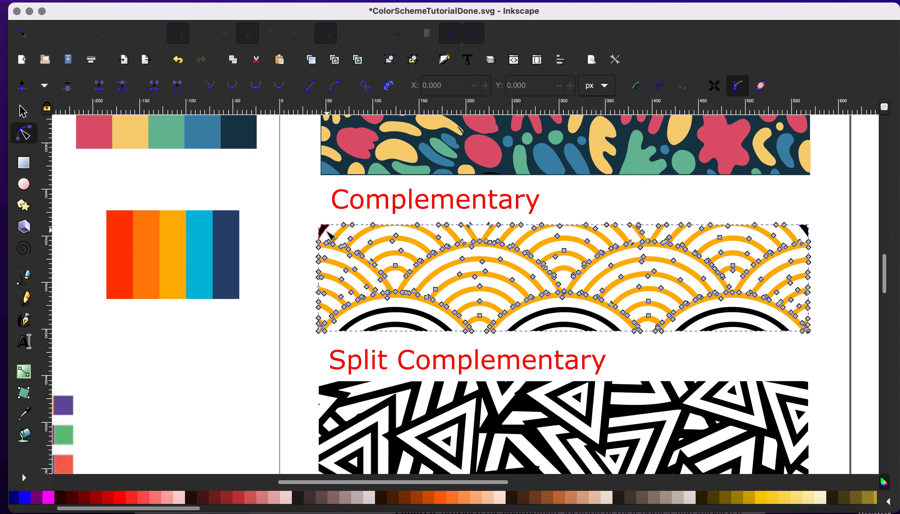
{"action": "left_click", "coordinate": [325, 232]}
{"action": "left_click", "coordinate": [411, 315], "text": "shift"}
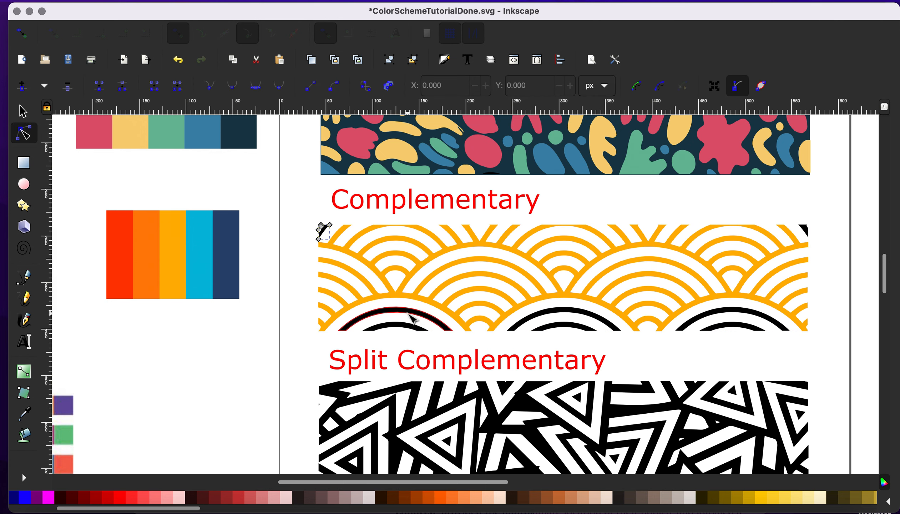
{"action": "left_click", "coordinate": [409, 326], "text": "shift"}
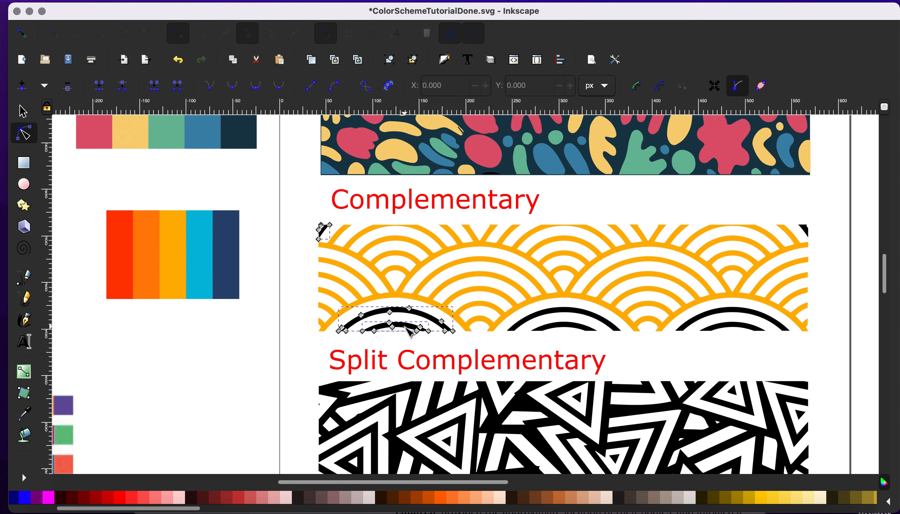
{"action": "left_click", "coordinate": [582, 308], "text": "shift"}
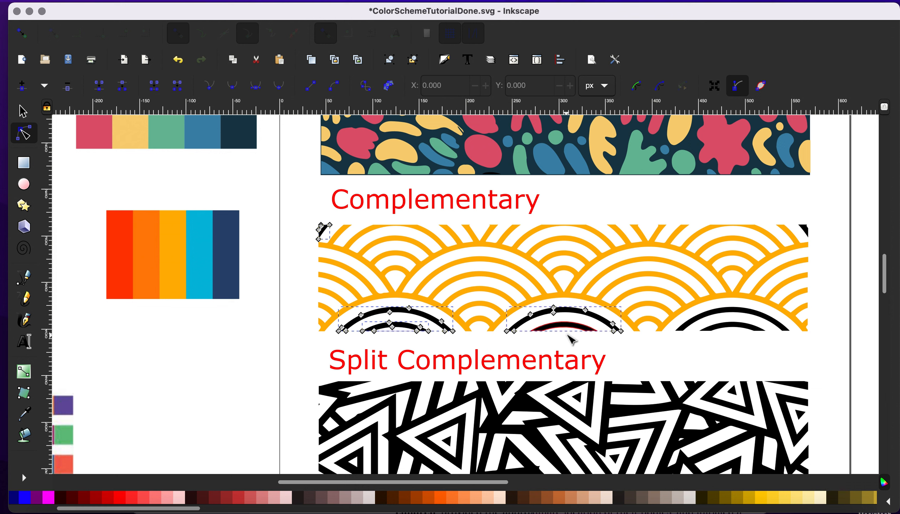
{"action": "left_click", "coordinate": [568, 327], "text": "shift"}
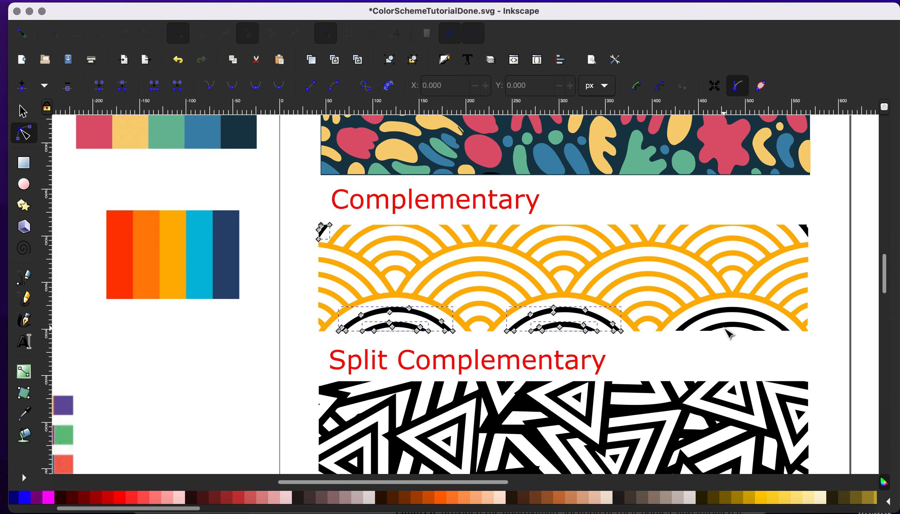
{"action": "left_click", "coordinate": [723, 327], "text": "shift"}
{"action": "left_click", "coordinate": [729, 309], "text": "shift"}
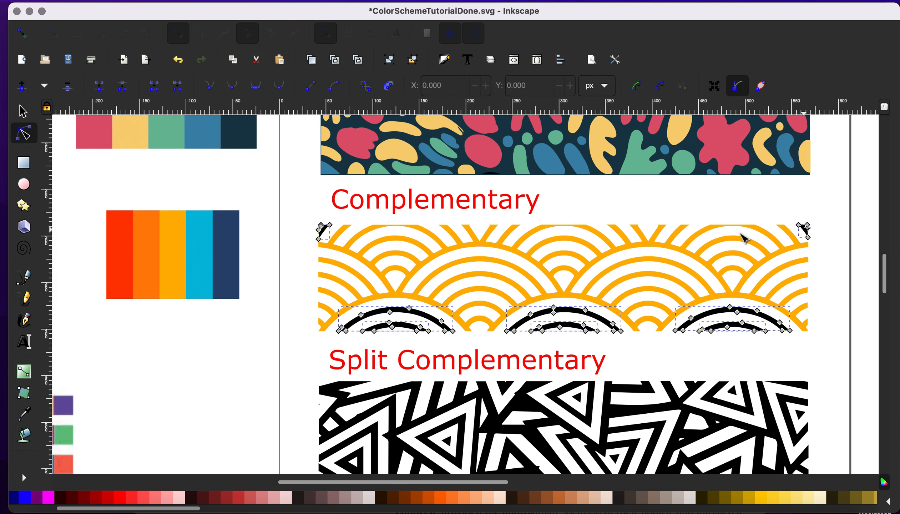
{"action": "key", "text": "d"}
{"action": "left_click", "coordinate": [169, 271]}
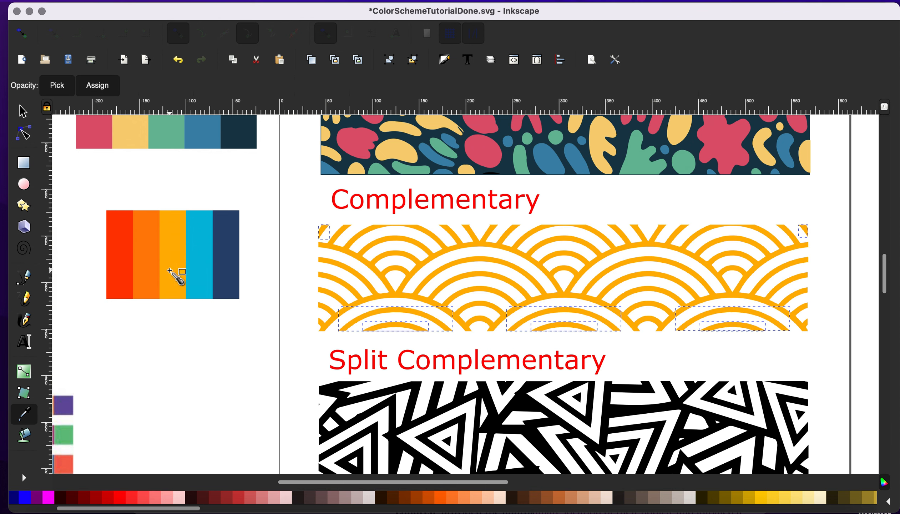
- Try moving the Analogous shapes down over the Complementary pattern, and undo that move
{"action": "left_click", "coordinate": [25, 167]}
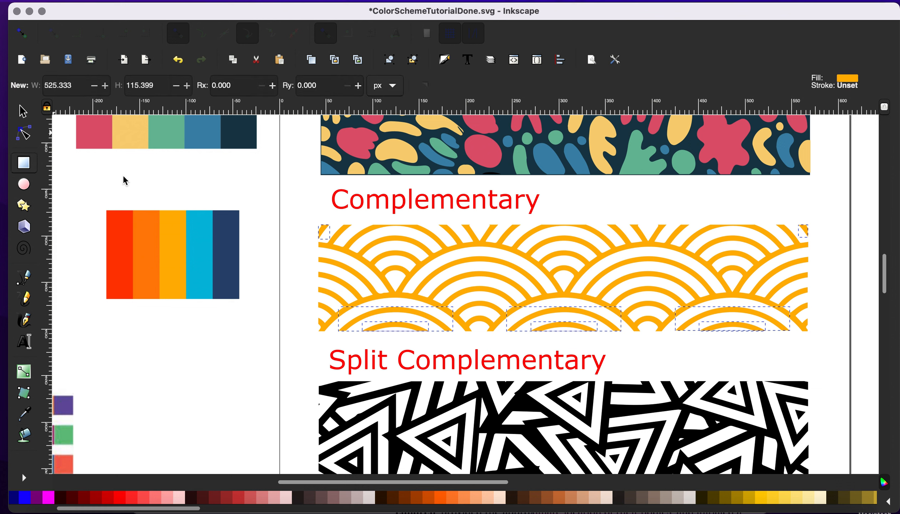
{"action": "left_click", "coordinate": [32, 110]}
{"action": "left_click", "coordinate": [337, 132]}
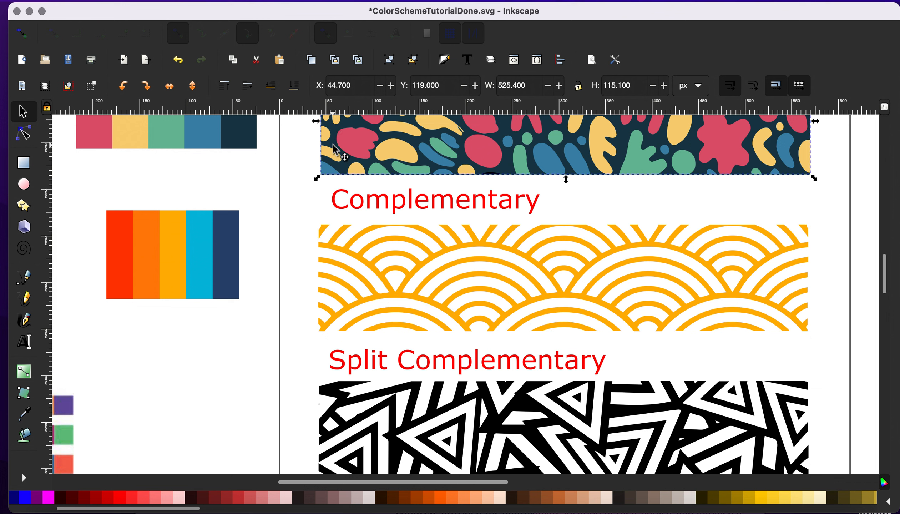
{"action": "left_click_drag", "start_coordinate": [336, 150], "coordinate": [333, 271]}
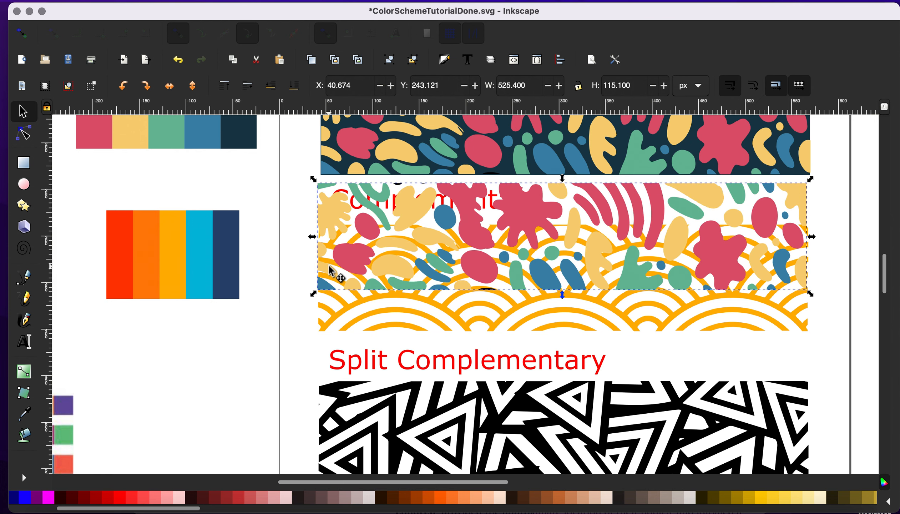
{"action": "key", "text": "ctrl+z"}
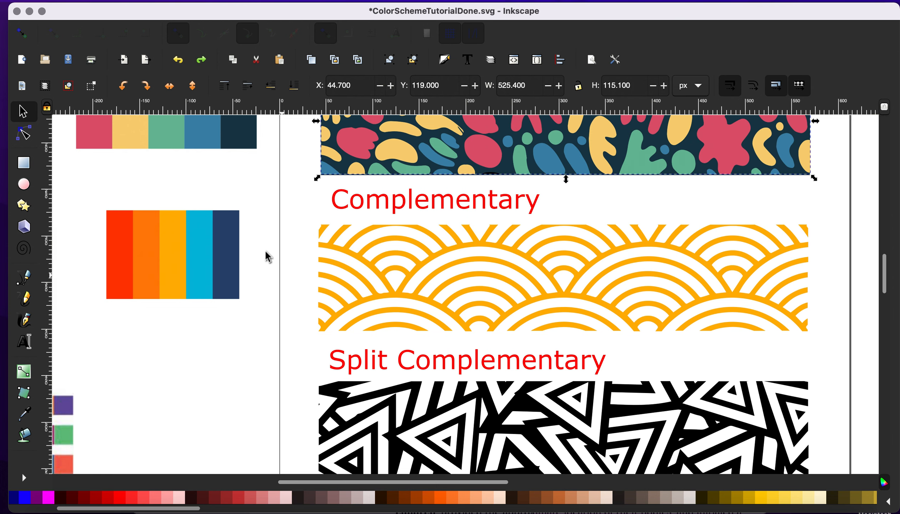
- Draw a rectangle about 529 by 114 px over the Complementary pattern and fill it with the palette's navy blue
{"action": "left_click", "coordinate": [30, 161]}
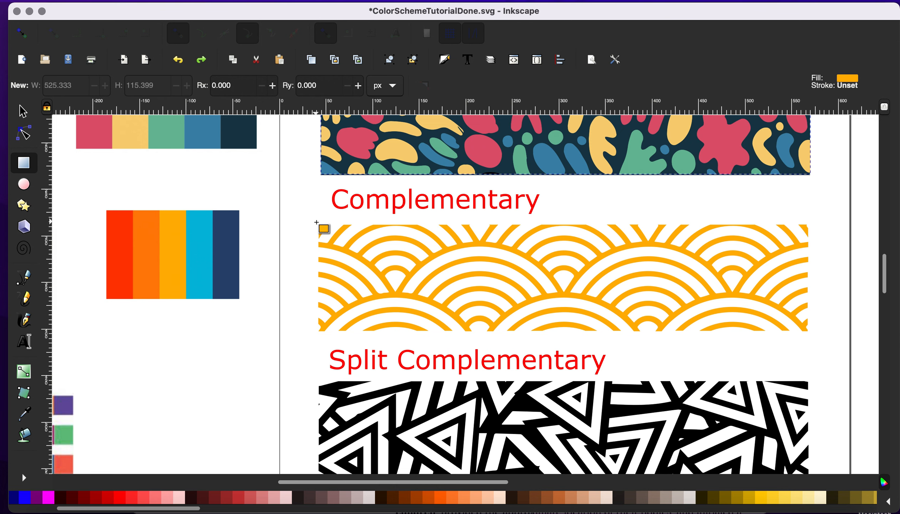
{"action": "mouse_move", "coordinate": [316, 225]}
{"action": "left_mouse_down"}
{"action": "mouse_move", "coordinate": [637, 355]}
{"action": "mouse_move", "coordinate": [799, 323]}
{"action": "mouse_move", "coordinate": [810, 331]}
{"action": "left_mouse_up"}
{"action": "key", "text": "d"}
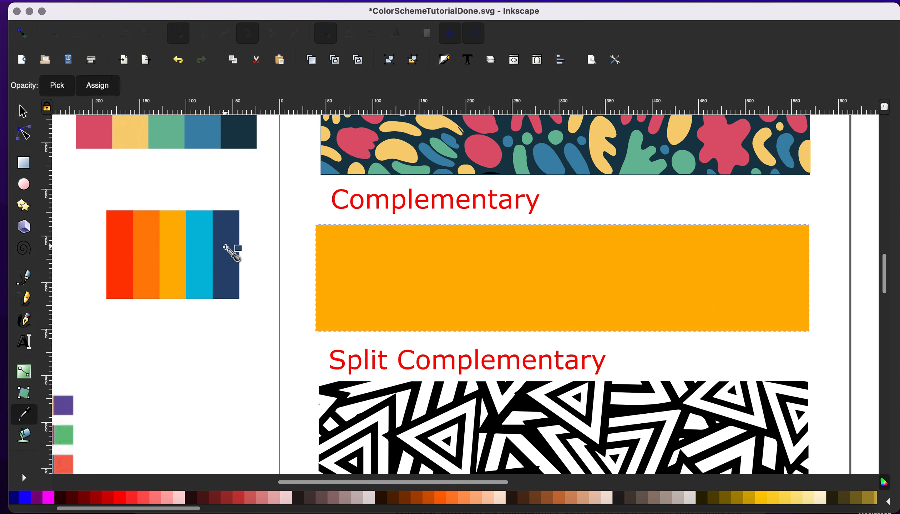
{"action": "left_click", "coordinate": [226, 249]}
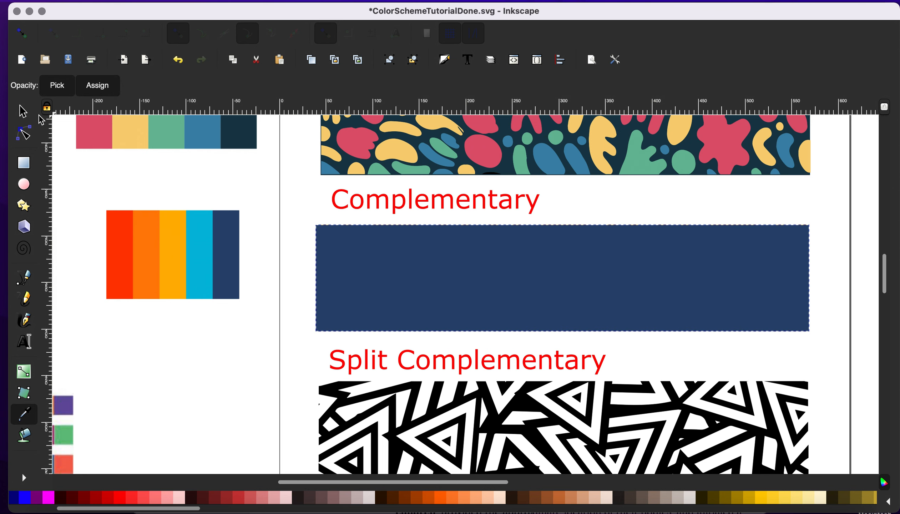
- Lower the navy rectangle behind the Complementary waves and pull its left edge in to a width of about 526 px
{"action": "left_click", "coordinate": [23, 113]}
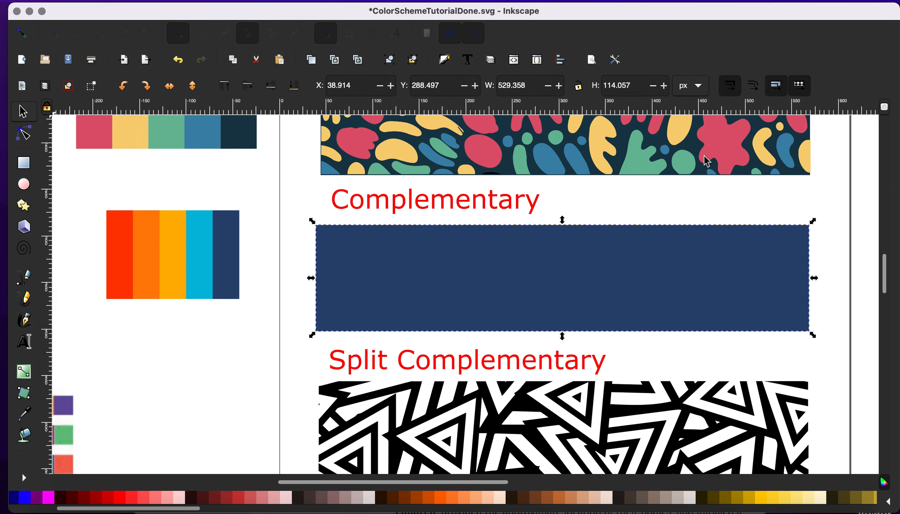
{"action": "left_click", "coordinate": [293, 85]}
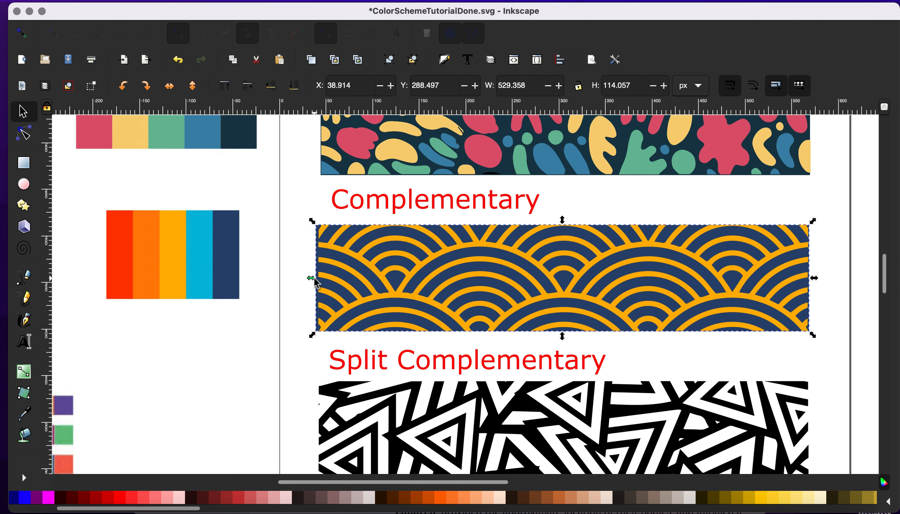
{"action": "left_click_drag", "start_coordinate": [316, 279], "coordinate": [319, 280]}
- Examine the split complementary color wheel and the three-color sample palettes beneath it
{"action": "scroll", "coordinate": [280, 340], "scroll_direction": "down", "scroll_amount": 5}
{"action": "scroll", "coordinate": [279, 339], "scroll_direction": "left", "scroll_amount": 2}
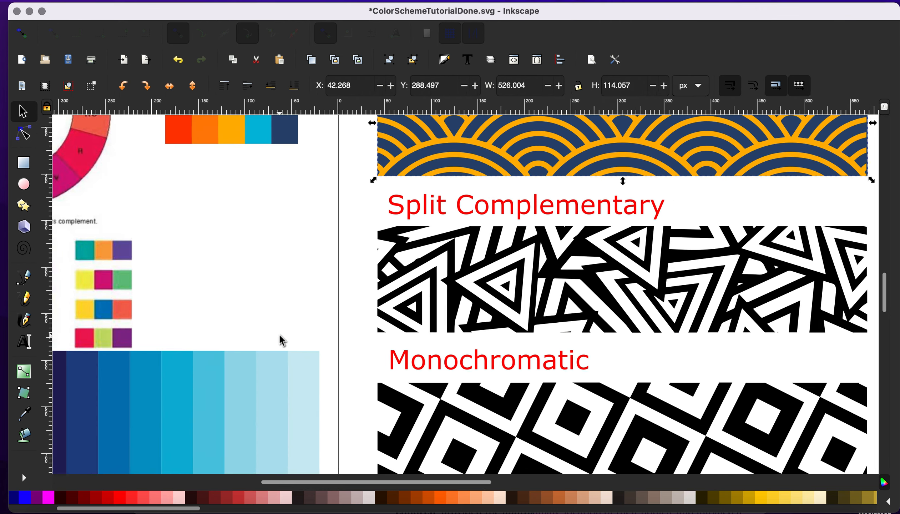
{"action": "scroll", "coordinate": [279, 339], "scroll_direction": "left", "scroll_amount": 5}
{"action": "scroll", "coordinate": [373, 238], "scroll_direction": "up", "scroll_amount": 5}
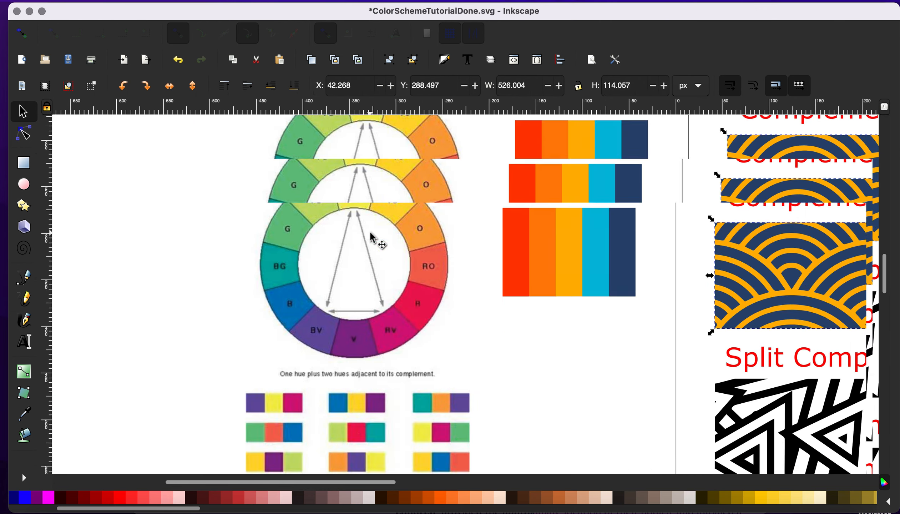
{"action": "scroll", "coordinate": [372, 238], "scroll_direction": "left", "scroll_amount": 1}
{"action": "scroll", "coordinate": [373, 238], "scroll_direction": "down", "scroll_amount": 2}
{"action": "scroll", "coordinate": [469, 297], "scroll_direction": "down", "scroll_amount": 5}
{"action": "scroll", "coordinate": [469, 297], "scroll_direction": "left", "scroll_amount": 2}
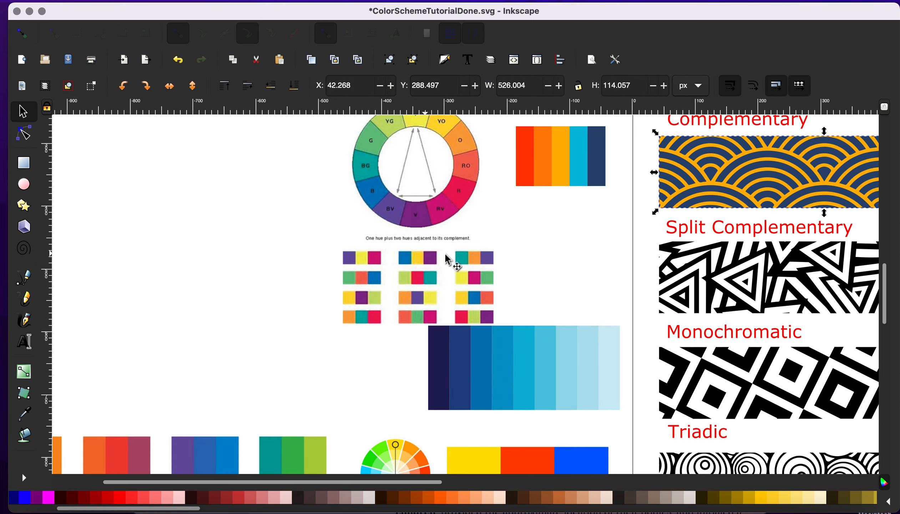
{"action": "scroll", "coordinate": [452, 259], "scroll_direction": "up", "scroll_amount": 2, "text": "ctrl"}
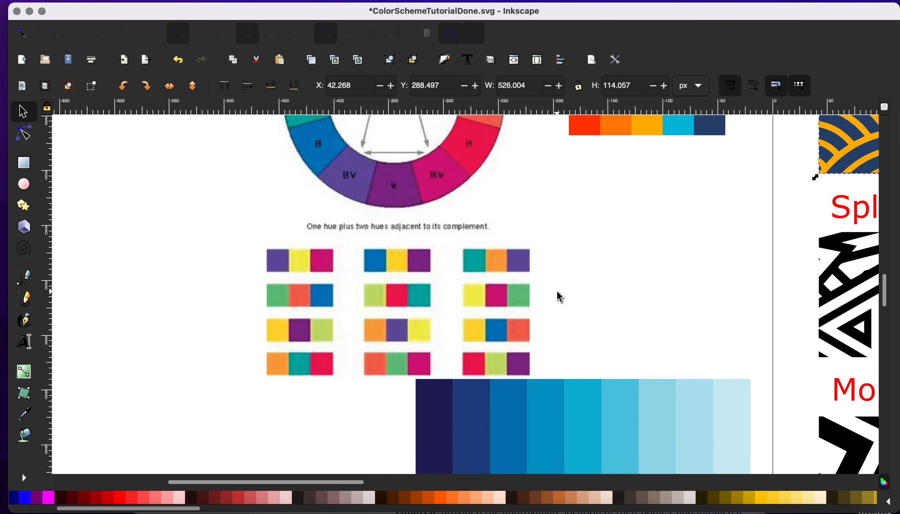
{"action": "scroll", "coordinate": [560, 297], "scroll_direction": "right", "scroll_amount": 4}
{"action": "scroll", "coordinate": [559, 297], "scroll_direction": "up", "scroll_amount": 1}
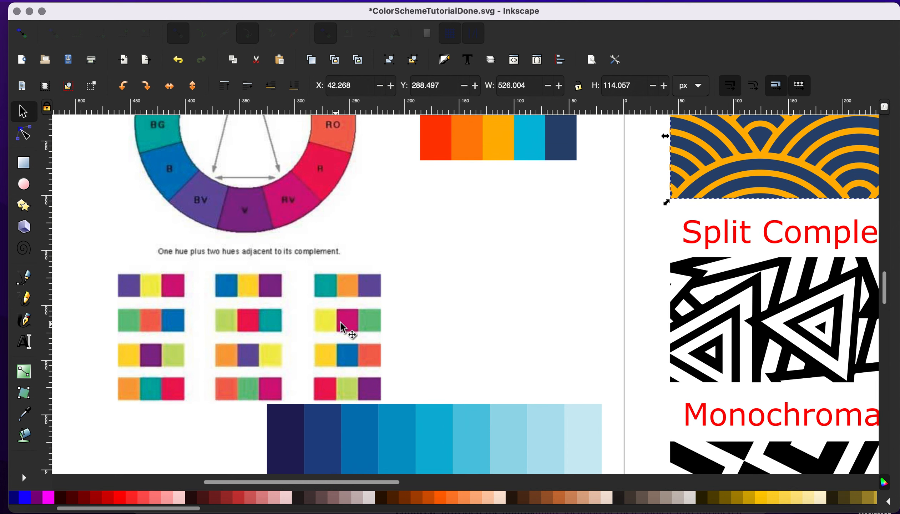
{"action": "scroll", "coordinate": [384, 321], "scroll_direction": "right", "scroll_amount": 1}
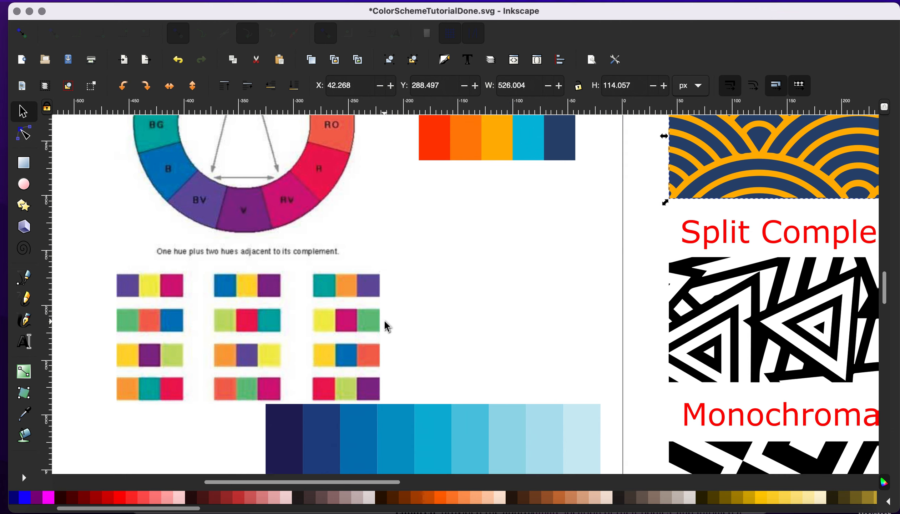
- Fill the connected linework of the Split Complementary pattern with the yellow from the yellow, magenta and green sample palette
{"action": "scroll", "coordinate": [388, 326], "scroll_direction": "right", "scroll_amount": 7}
{"action": "left_click", "coordinate": [25, 134]}
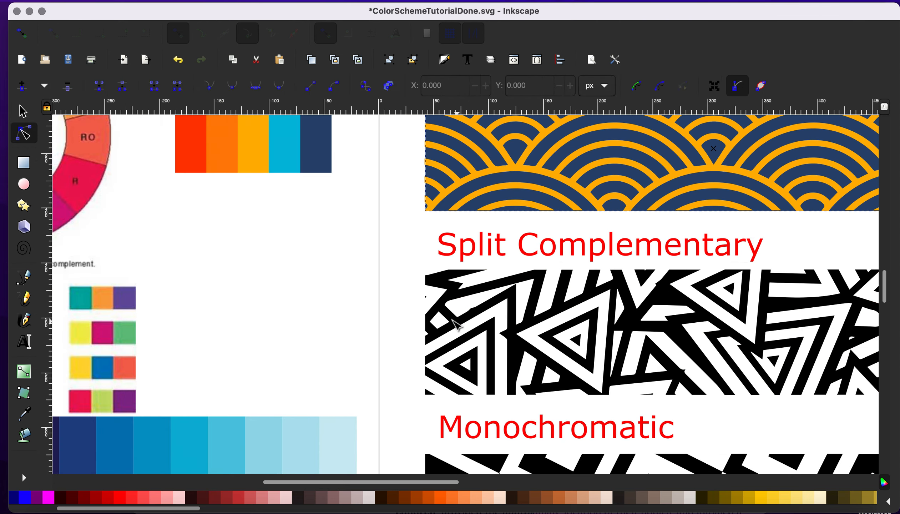
{"action": "left_click", "coordinate": [448, 314]}
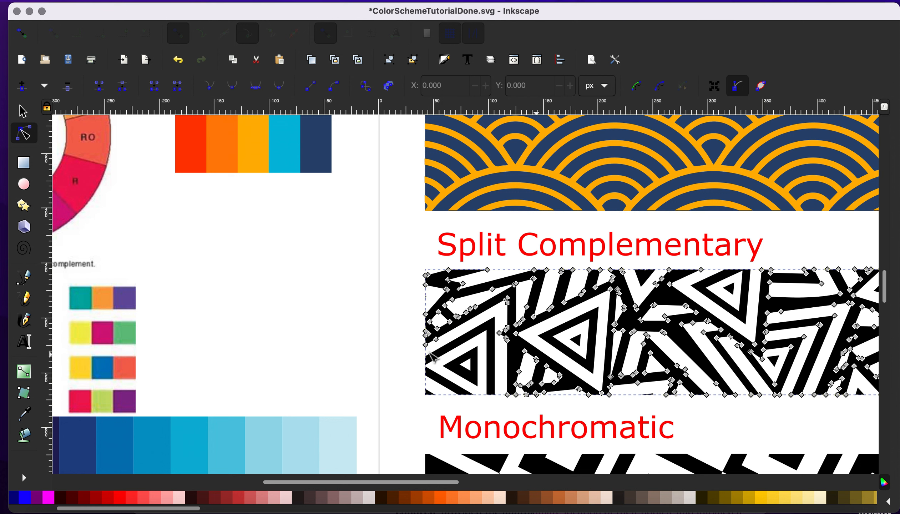
{"action": "key", "text": "d"}
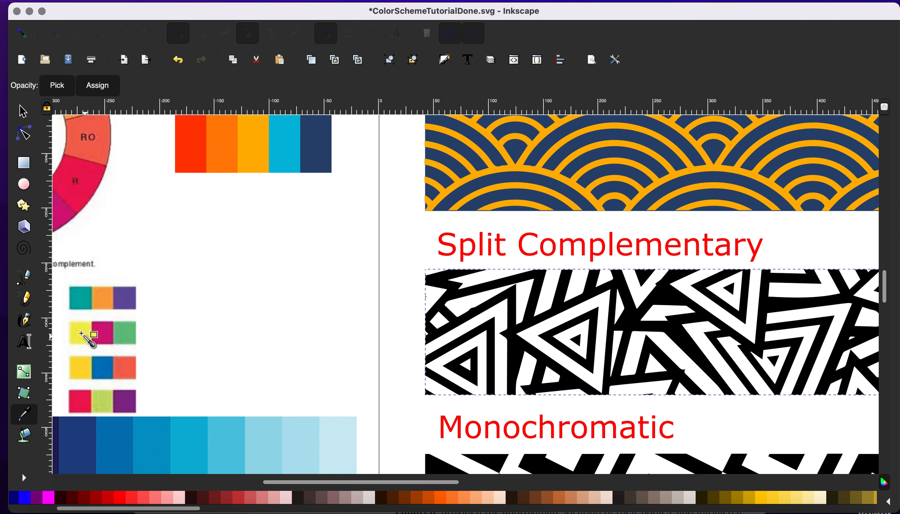
{"action": "left_click", "coordinate": [81, 333]}
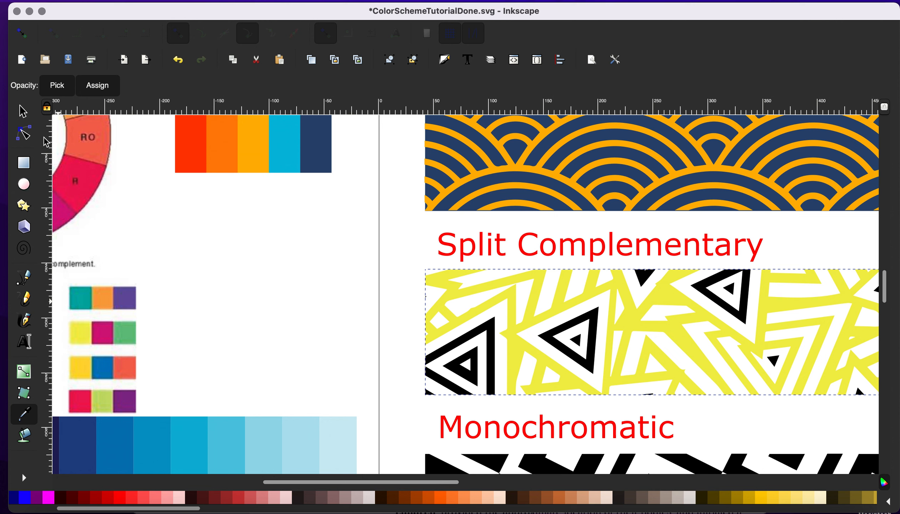
- Select the black triangles across the Split Complementary pattern and fill them with the green from the yellow, magenta and green sample palette
{"action": "left_click", "coordinate": [28, 136]}
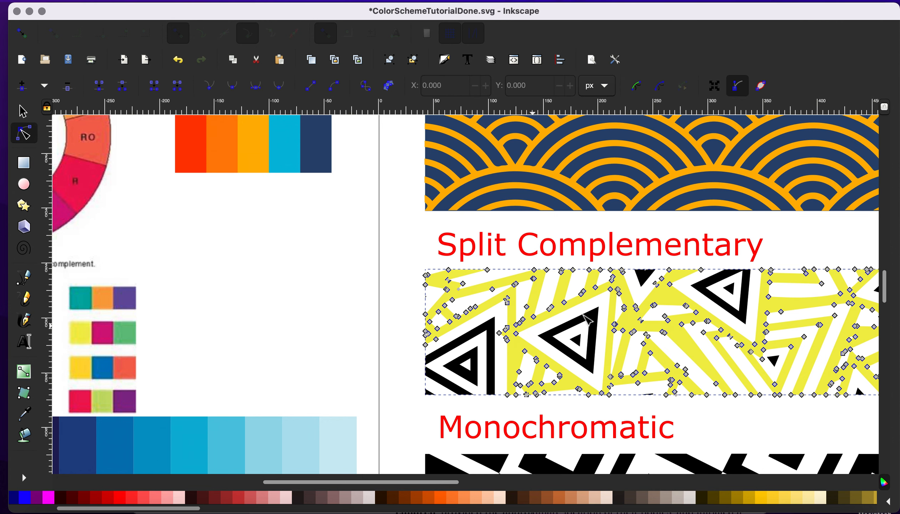
{"action": "left_click", "coordinate": [555, 339]}
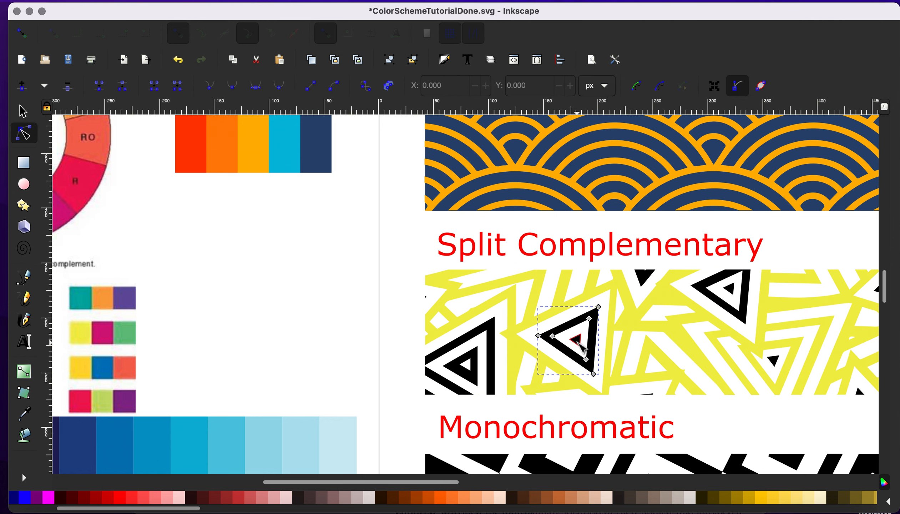
{"action": "left_click", "coordinate": [579, 341], "text": "shift"}
{"action": "left_click", "coordinate": [709, 291], "text": "shift"}
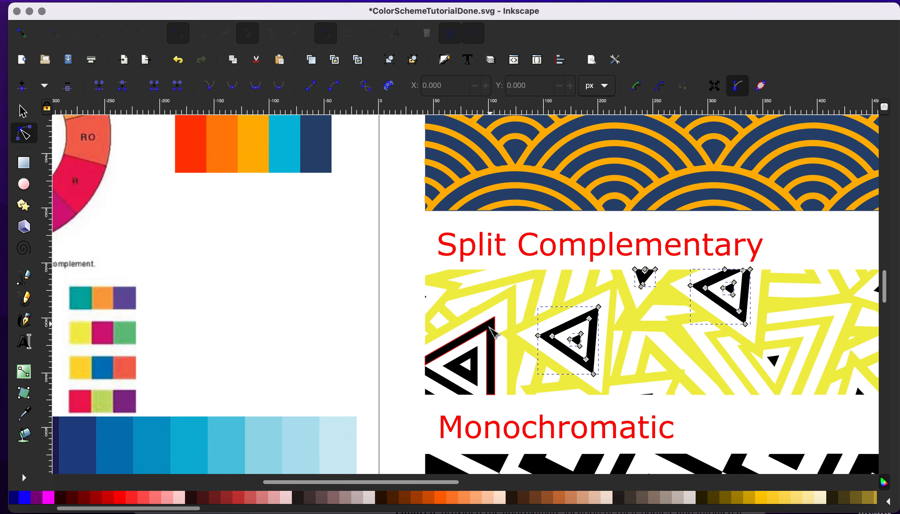
{"action": "left_click", "coordinate": [475, 379], "text": "shift"}
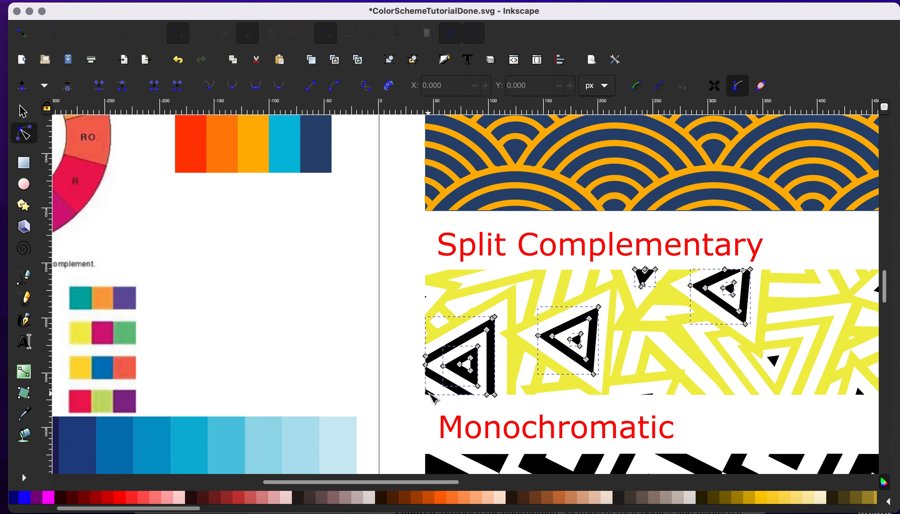
{"action": "scroll", "coordinate": [589, 375], "scroll_direction": "right", "scroll_amount": 5}
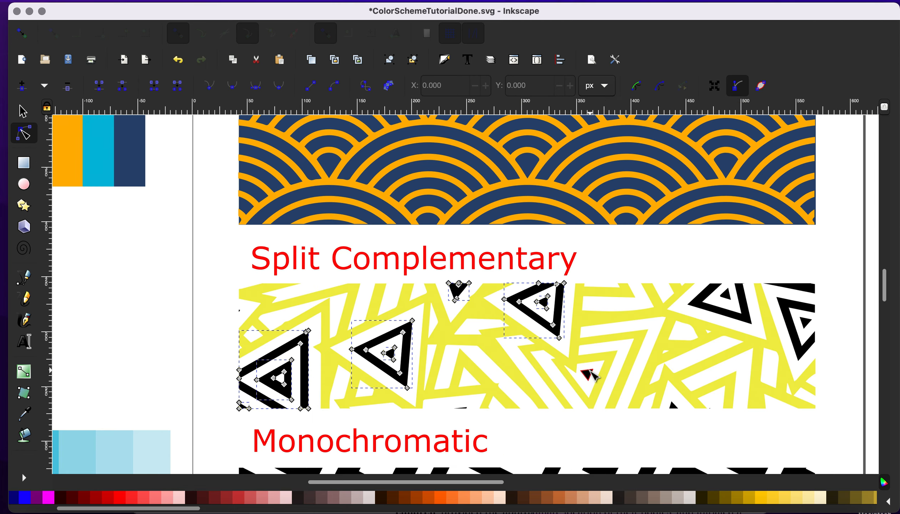
{"action": "left_click", "coordinate": [589, 375], "text": "shift"}
{"action": "left_click", "coordinate": [713, 309], "text": "shift"}
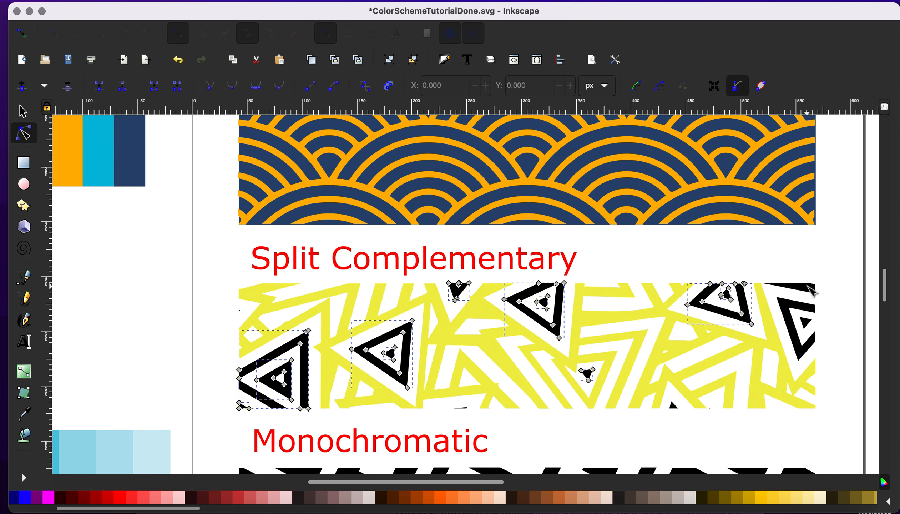
{"action": "left_click", "coordinate": [813, 291], "text": "shift"}
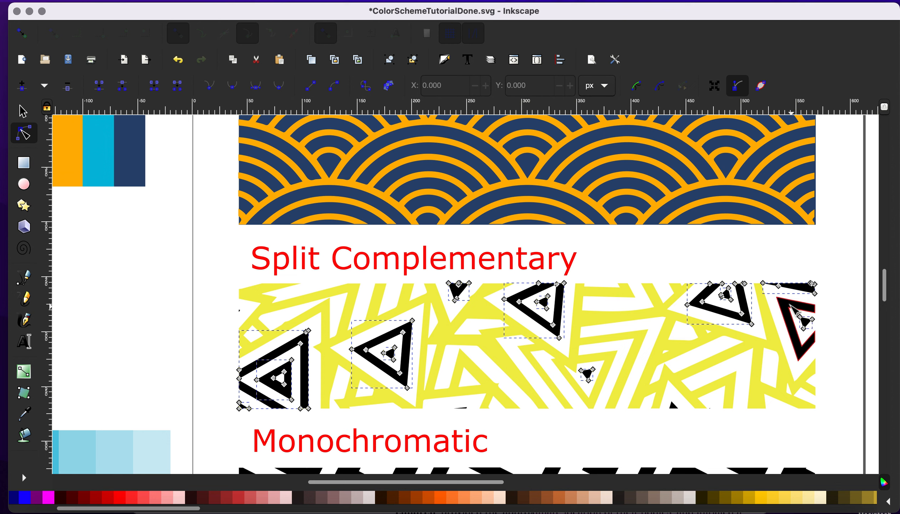
{"action": "left_click", "coordinate": [805, 321], "text": "shift"}
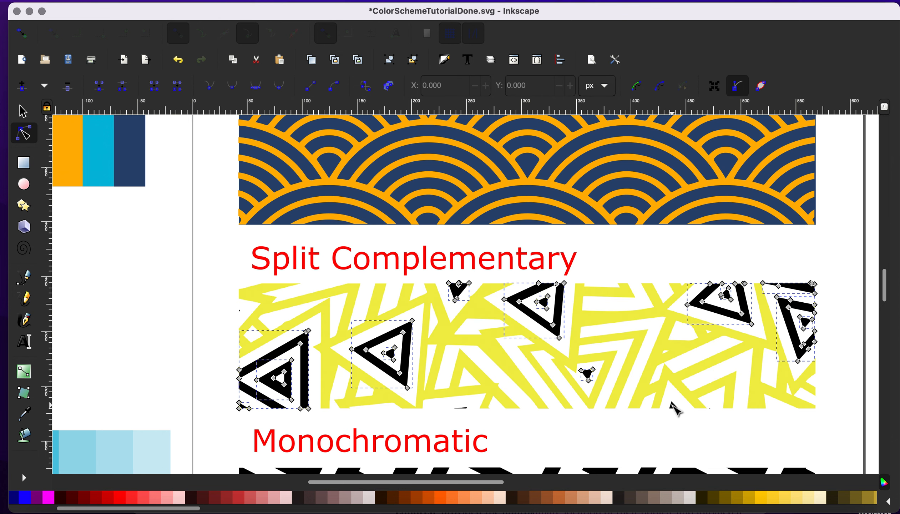
{"action": "left_click", "coordinate": [673, 408], "text": "shift"}
{"action": "scroll", "coordinate": [210, 378], "scroll_direction": "left", "scroll_amount": 5}
{"action": "scroll", "coordinate": [210, 378], "scroll_direction": "down", "scroll_amount": 2}
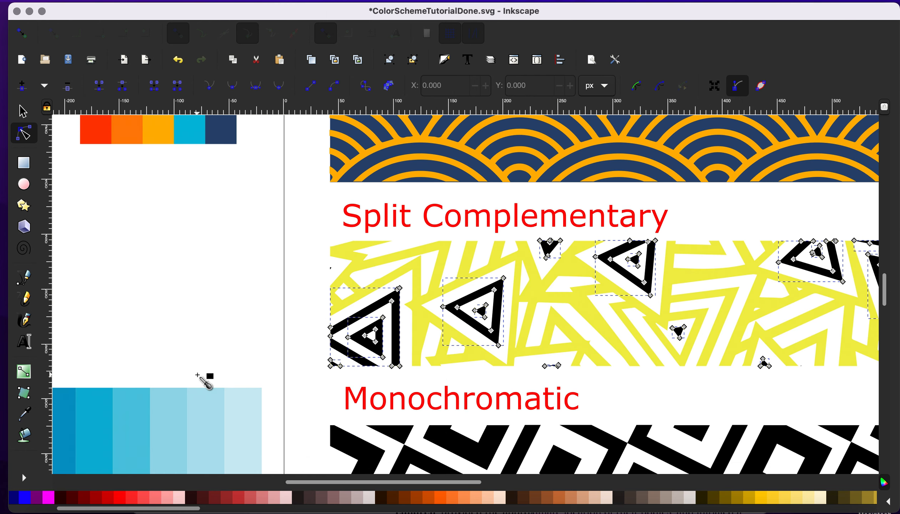
{"action": "key", "text": "d"}
{"action": "scroll", "coordinate": [232, 264], "scroll_direction": "left", "scroll_amount": 12}
{"action": "scroll", "coordinate": [232, 265], "scroll_direction": "down", "scroll_amount": 2}
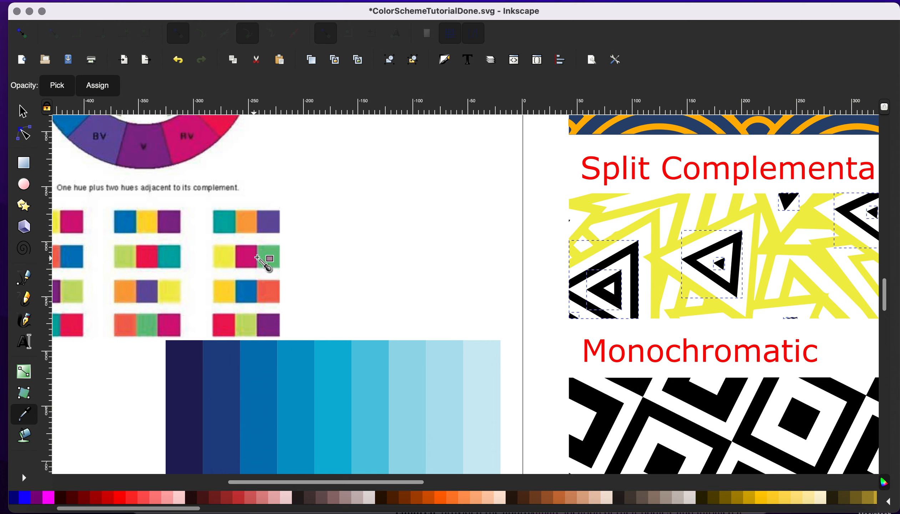
{"action": "left_click", "coordinate": [265, 256]}
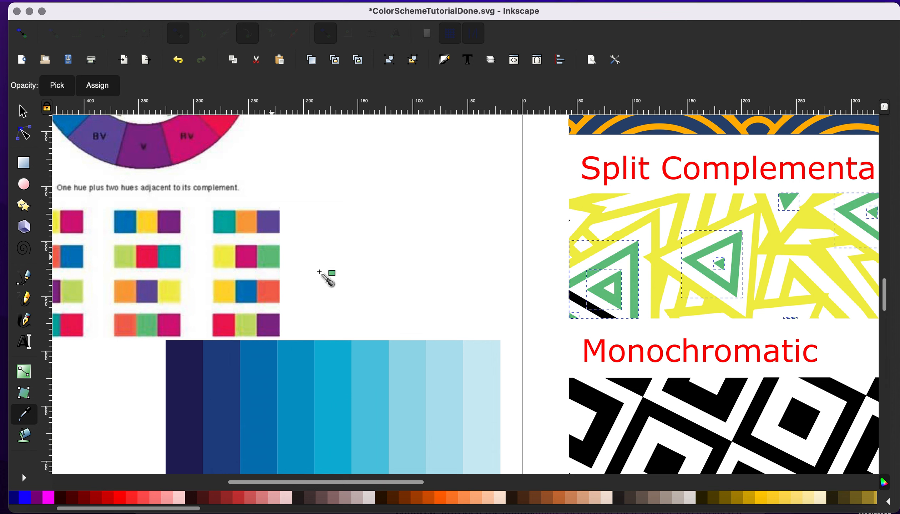
- Fill the leftover black strip at the lower-left corner of the Split Complementary pattern with the same green as the triangles
{"action": "left_click", "coordinate": [29, 139]}
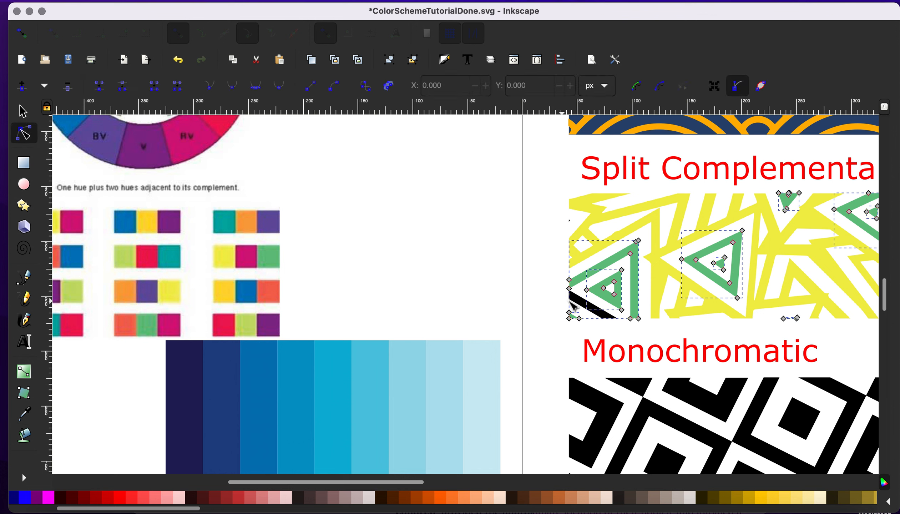
{"action": "left_click", "coordinate": [584, 305]}
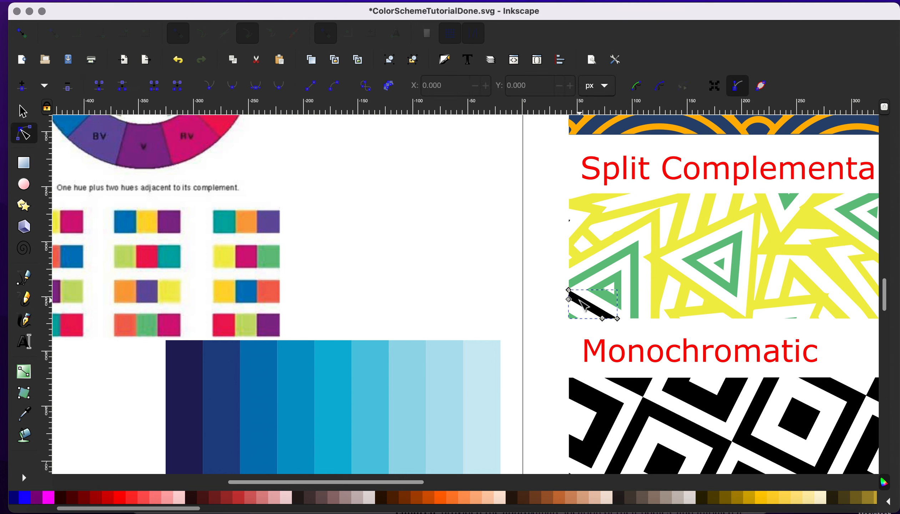
{"action": "key", "text": "d"}
{"action": "left_click", "coordinate": [606, 265]}
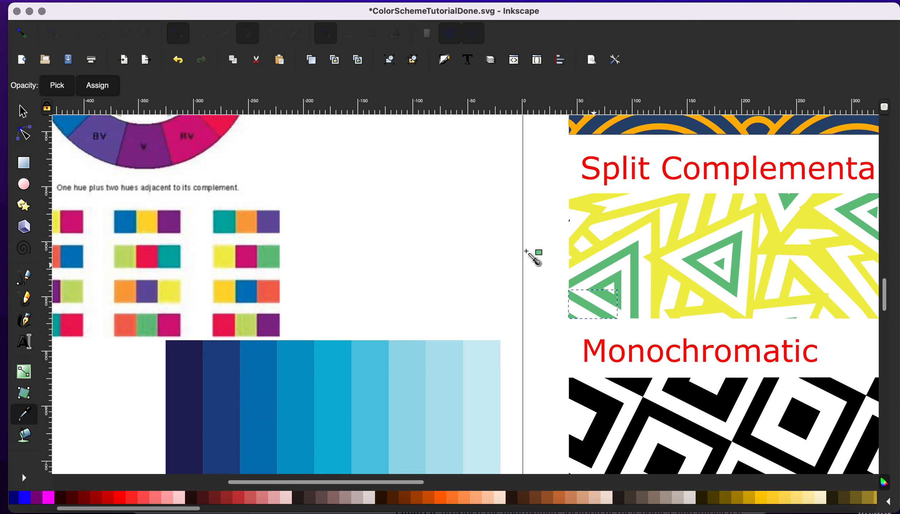
- Draw a rectangle over the Split Complementary pattern and stretch it across the full pattern to about 528 by 119 px
{"action": "left_click", "coordinate": [21, 170]}
{"action": "scroll", "coordinate": [488, 237], "scroll_direction": "right", "scroll_amount": 5}
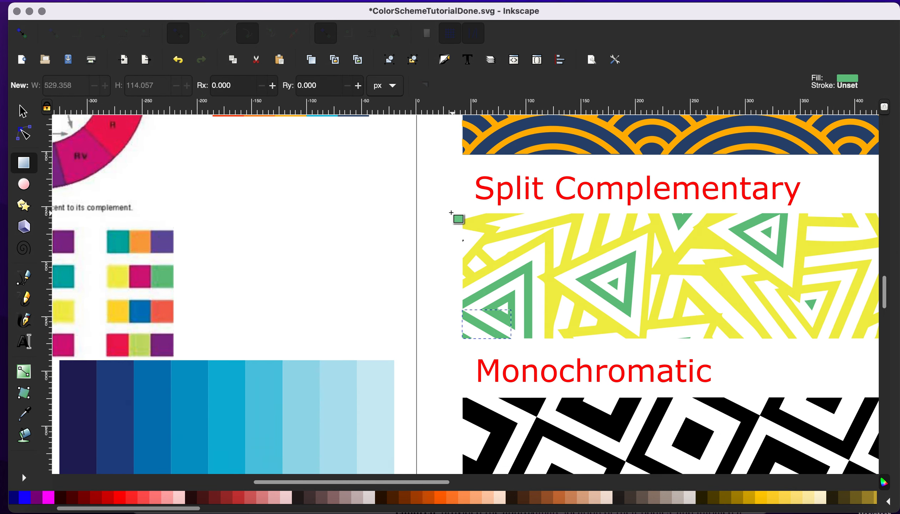
{"action": "mouse_move", "coordinate": [459, 211]}
{"action": "left_mouse_down"}
{"action": "mouse_move", "coordinate": [689, 328]}
{"action": "mouse_move", "coordinate": [791, 337]}
{"action": "mouse_move", "coordinate": [898, 327]}
{"action": "mouse_move", "coordinate": [892, 340]}
{"action": "left_mouse_up"}
{"action": "scroll", "coordinate": [724, 318], "scroll_direction": "right", "scroll_amount": 8}
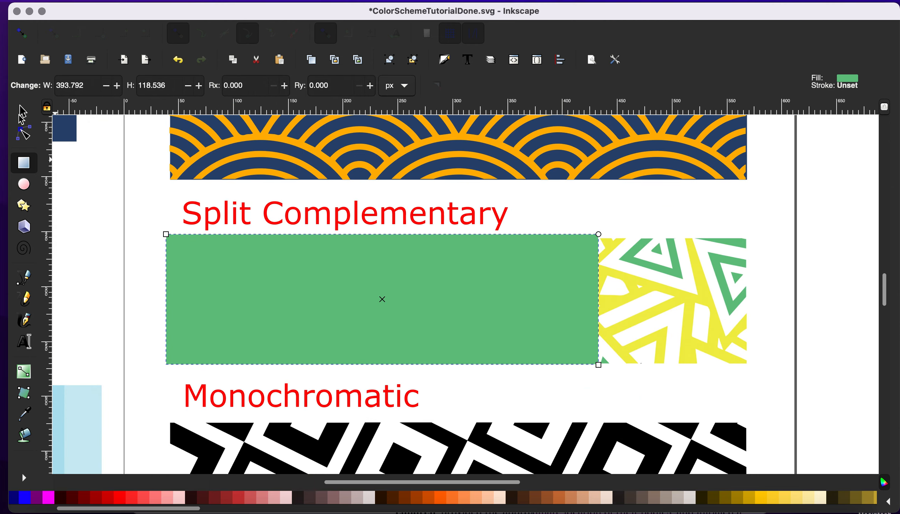
{"action": "left_click", "coordinate": [32, 120]}
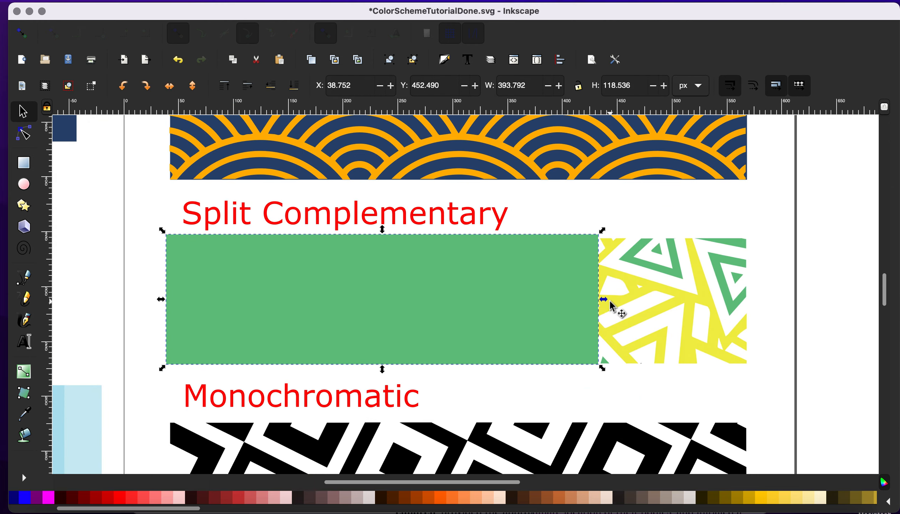
{"action": "left_click_drag", "start_coordinate": [686, 303], "coordinate": [754, 302]}
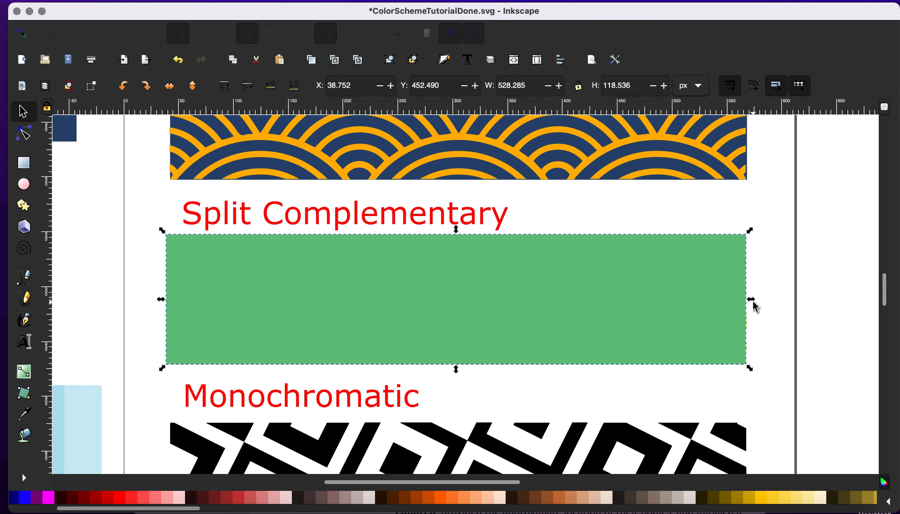
- Lower the rectangle behind the Split Complementary pattern and fill it with the magenta from the yellow, magenta and green sample palette
{"action": "left_click", "coordinate": [294, 86]}
{"action": "scroll", "coordinate": [311, 206], "scroll_direction": "left", "scroll_amount": 10}
{"action": "scroll", "coordinate": [311, 206], "scroll_direction": "down", "scroll_amount": 5}
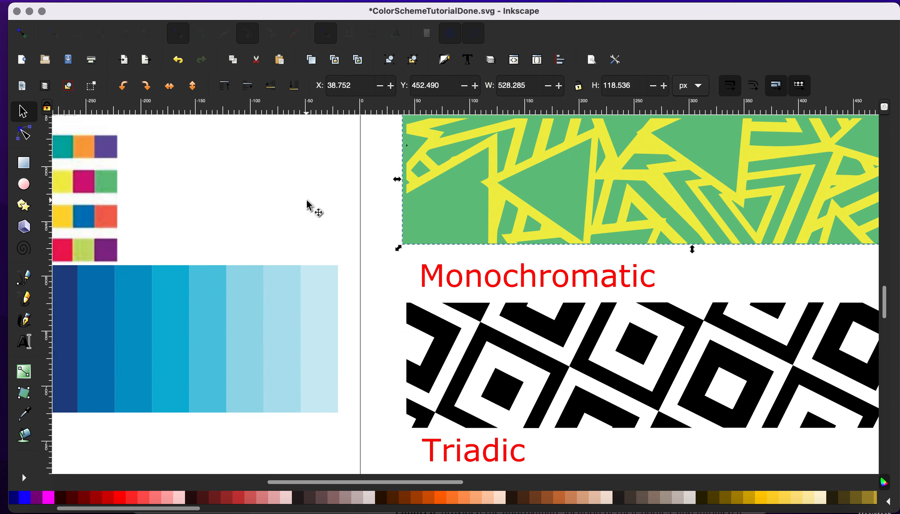
{"action": "key", "text": "d"}
{"action": "scroll", "coordinate": [250, 216], "scroll_direction": "left", "scroll_amount": 4}
{"action": "scroll", "coordinate": [250, 216], "scroll_direction": "up", "scroll_amount": 3}
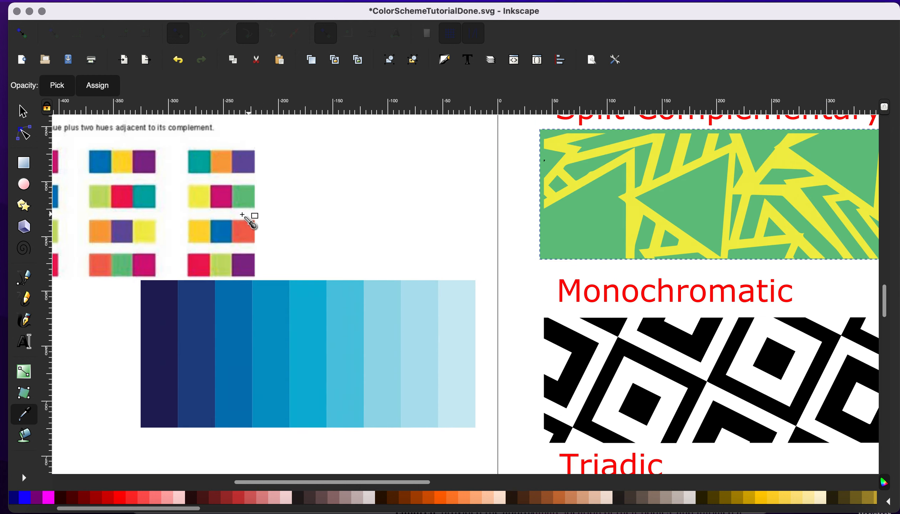
{"action": "left_click", "coordinate": [218, 203]}
{"action": "scroll", "coordinate": [392, 197], "scroll_direction": "right", "scroll_amount": 8}
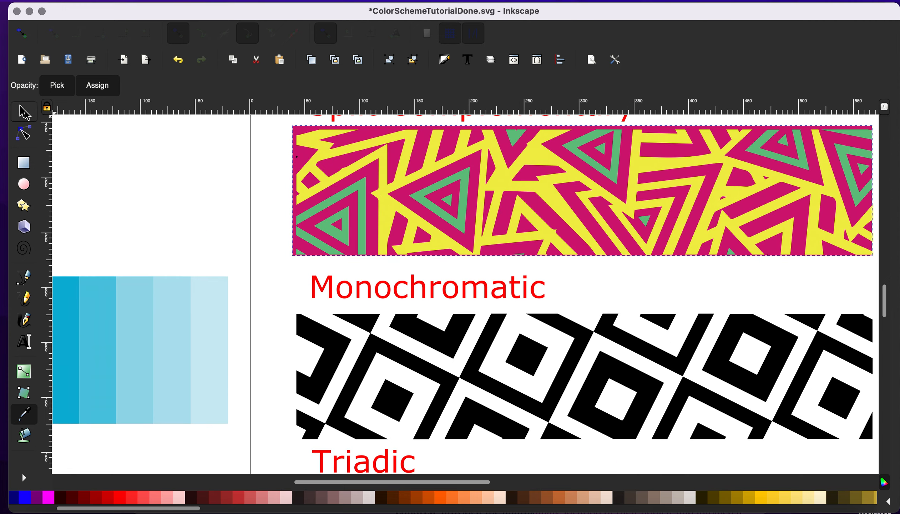
- Select a first set of diamond outlines and edge pieces across the Monochromatic pattern and fill them with the palette's third-lightest blue
{"action": "left_click", "coordinate": [23, 113]}
{"action": "scroll", "coordinate": [357, 261], "scroll_direction": "down", "scroll_amount": 4}
{"action": "scroll", "coordinate": [358, 262], "scroll_direction": "right", "scroll_amount": 1}
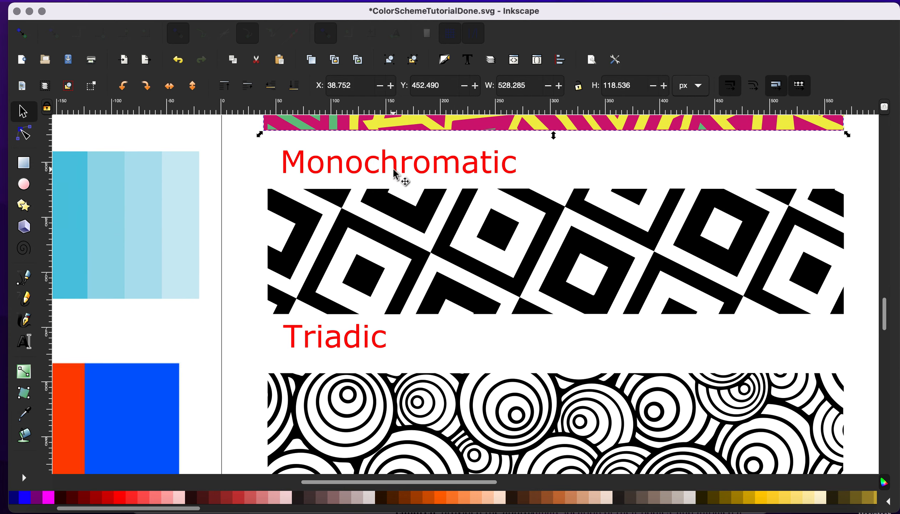
{"action": "left_click", "coordinate": [24, 138]}
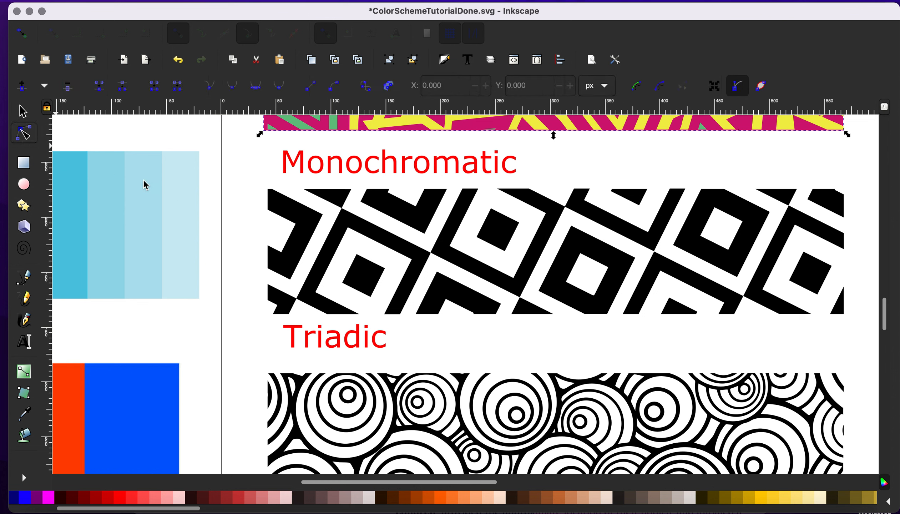
{"action": "left_click", "coordinate": [311, 237]}
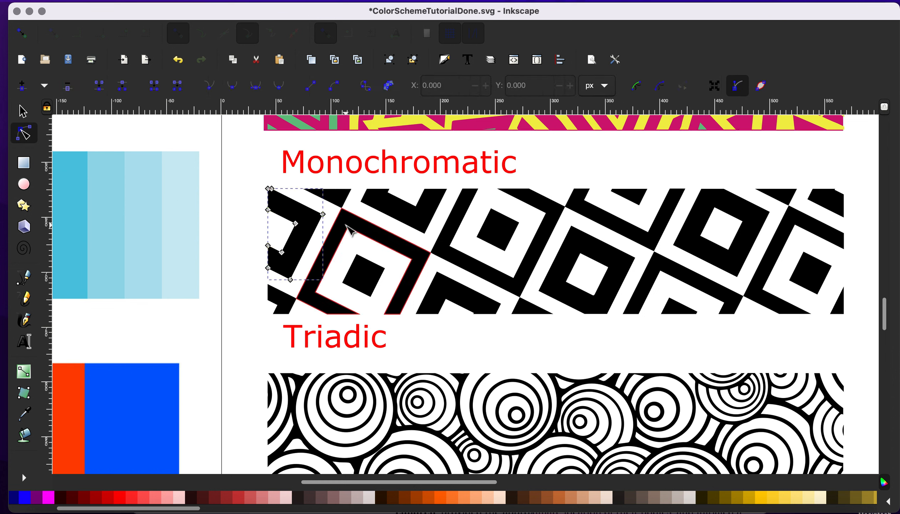
{"action": "left_click", "coordinate": [393, 210], "text": "shift"}
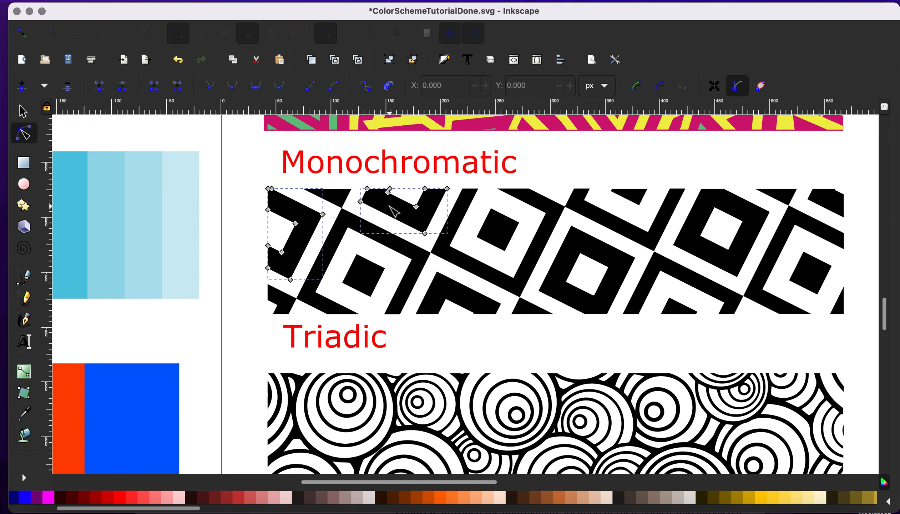
{"action": "left_click", "coordinate": [461, 298], "text": "shift"}
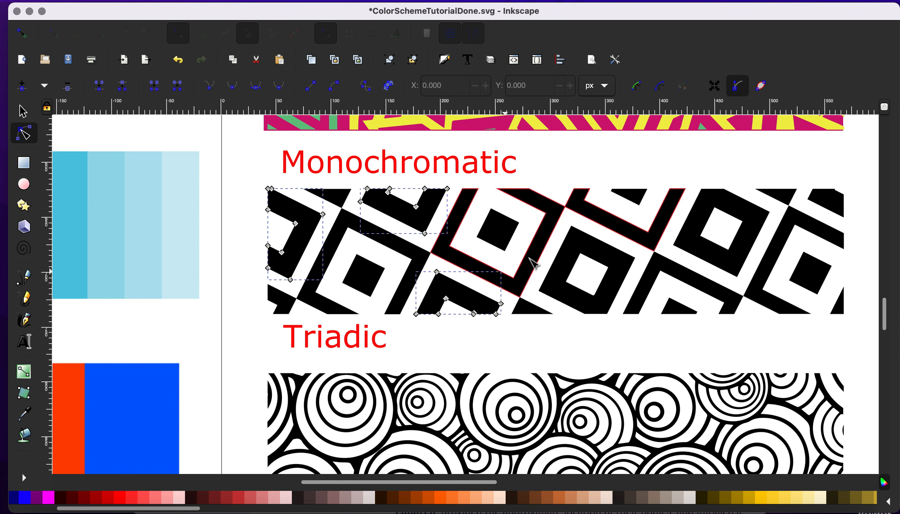
{"action": "left_click", "coordinate": [594, 226], "text": "shift"}
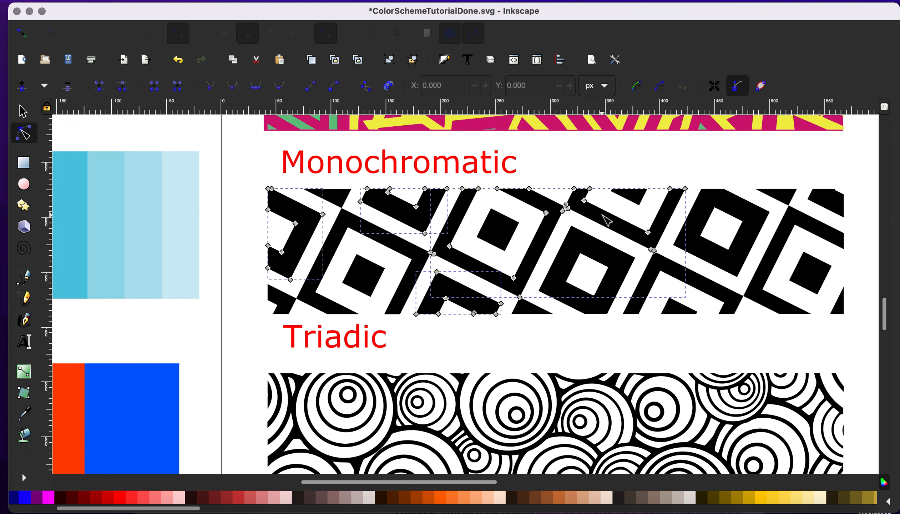
{"action": "left_click", "coordinate": [655, 286], "text": "shift"}
{"action": "left_click", "coordinate": [783, 198], "text": "shift"}
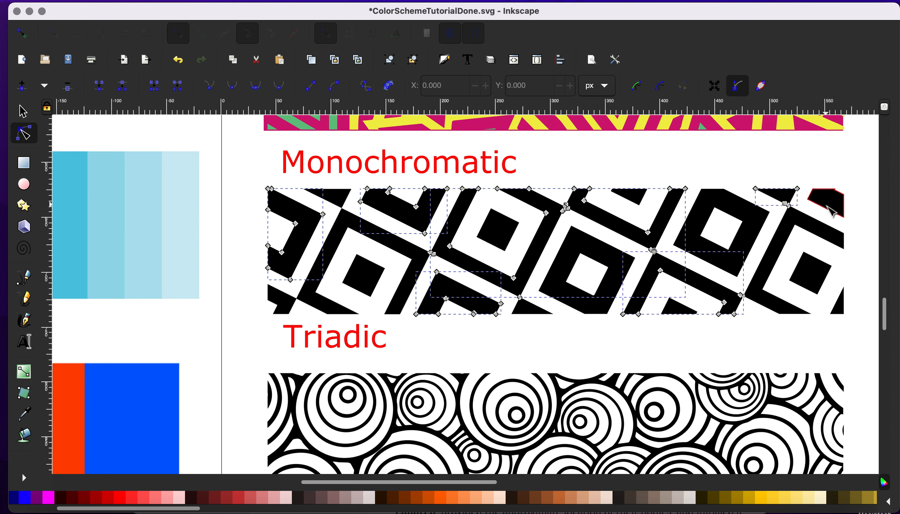
{"action": "left_click", "coordinate": [785, 253], "text": "shift"}
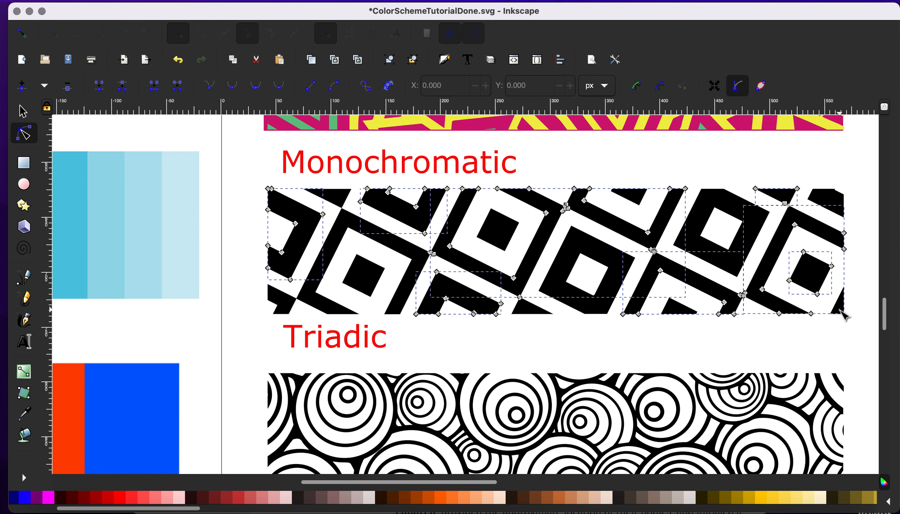
{"action": "key", "text": "d"}
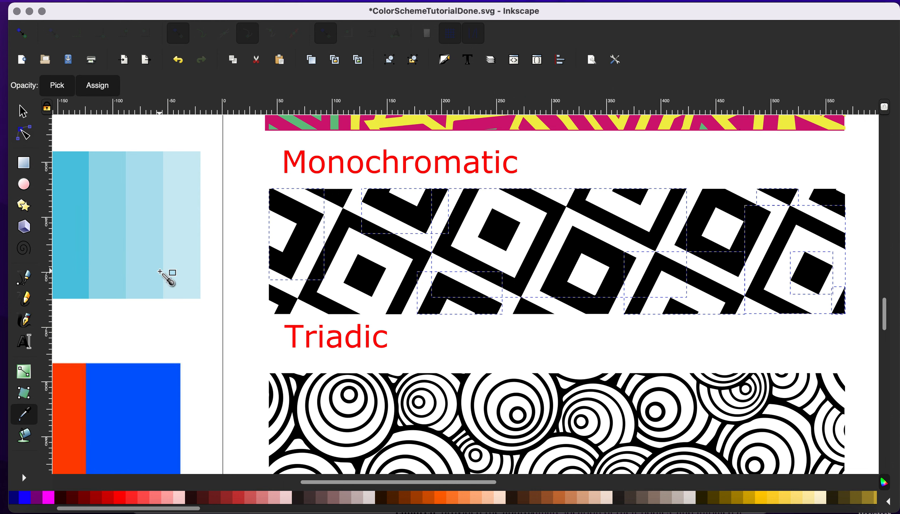
{"action": "scroll", "coordinate": [202, 252], "scroll_direction": "left", "scroll_amount": 5}
{"action": "left_click", "coordinate": [234, 233]}
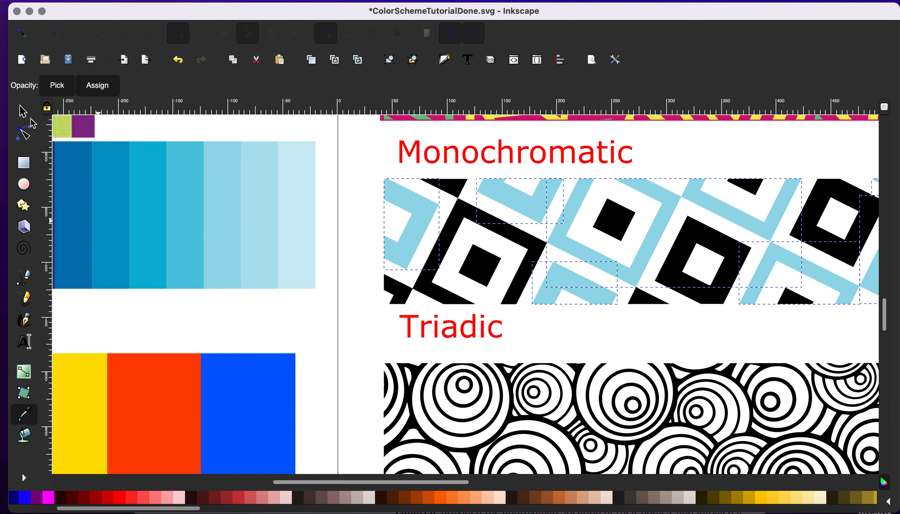
- Select a second set of diamond pieces and black edge pieces across the Monochromatic pattern and fill them with the palette's middle blue
{"action": "left_click", "coordinate": [29, 136]}
{"action": "left_click", "coordinate": [457, 193]}
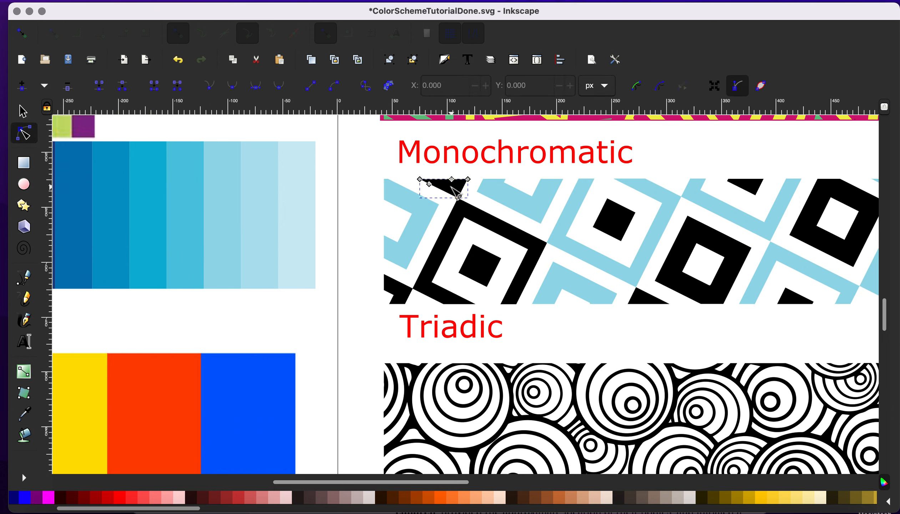
{"action": "left_click", "coordinate": [403, 297], "text": "shift"}
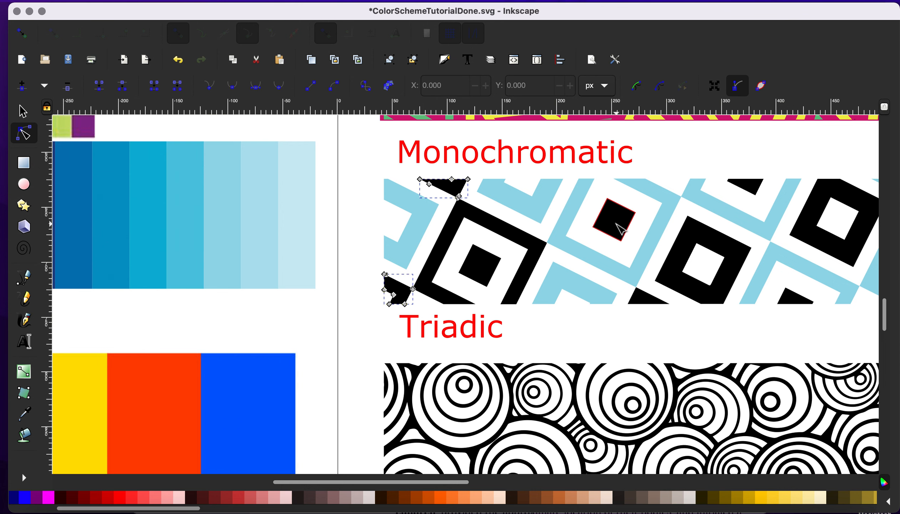
{"action": "left_click", "coordinate": [622, 229], "text": "shift"}
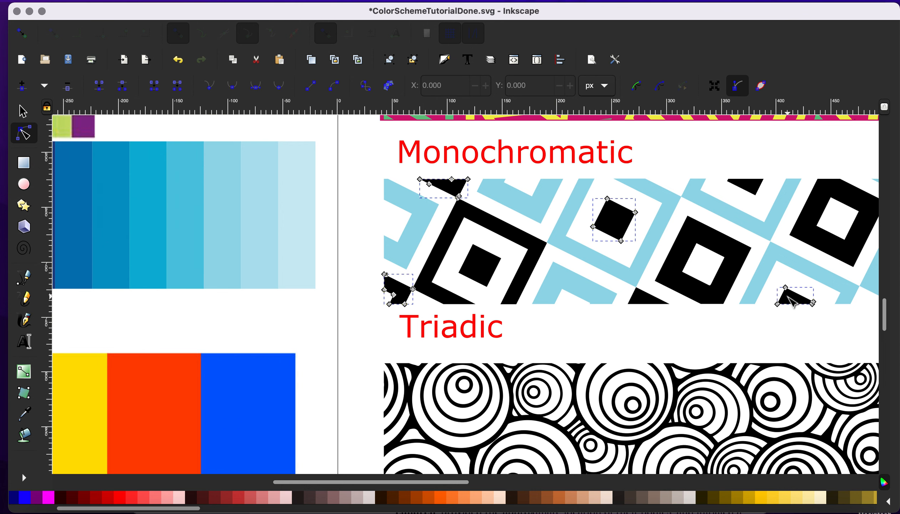
{"action": "scroll", "coordinate": [791, 300], "scroll_direction": "right", "scroll_amount": 5}
{"action": "scroll", "coordinate": [792, 300], "scroll_direction": "up", "scroll_amount": 2}
{"action": "left_click", "coordinate": [737, 246], "text": "shift"}
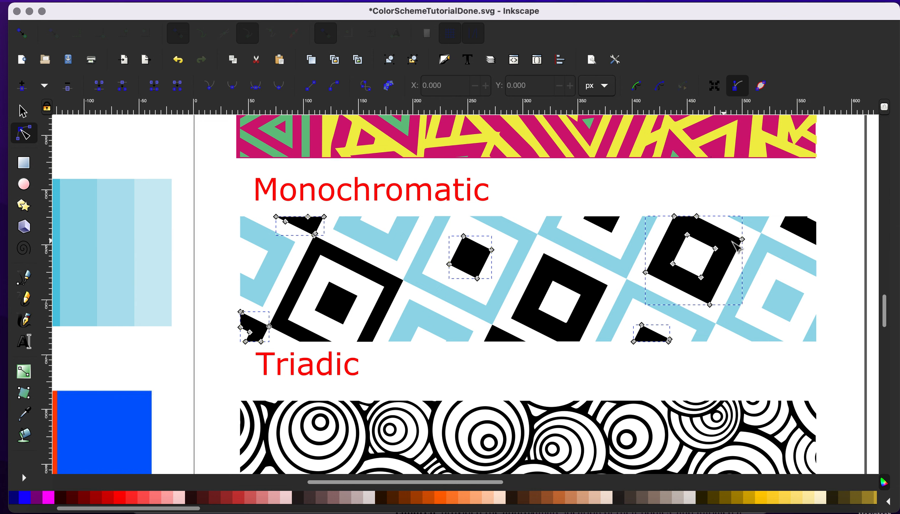
{"action": "left_click", "coordinate": [800, 229], "text": "shift"}
{"action": "key", "text": "d"}
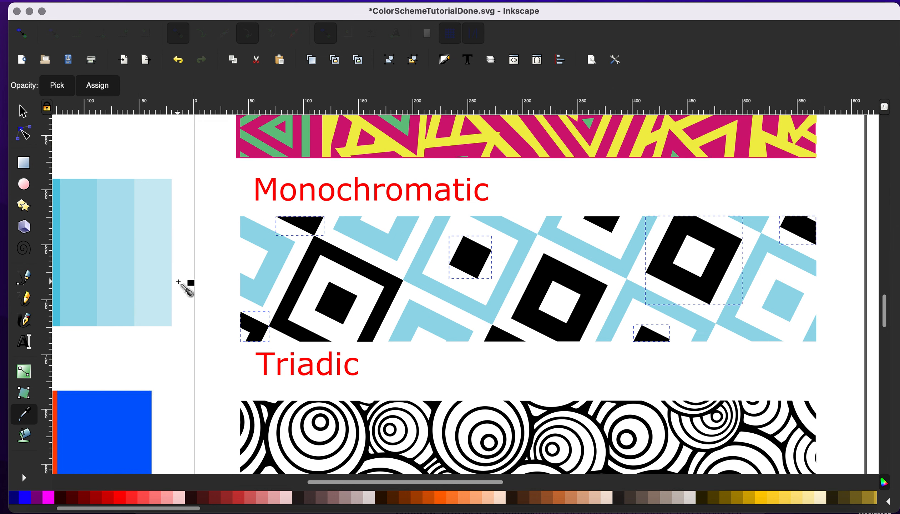
{"action": "scroll", "coordinate": [182, 284], "scroll_direction": "left", "scroll_amount": 6}
{"action": "scroll", "coordinate": [182, 284], "scroll_direction": "down", "scroll_amount": 1}
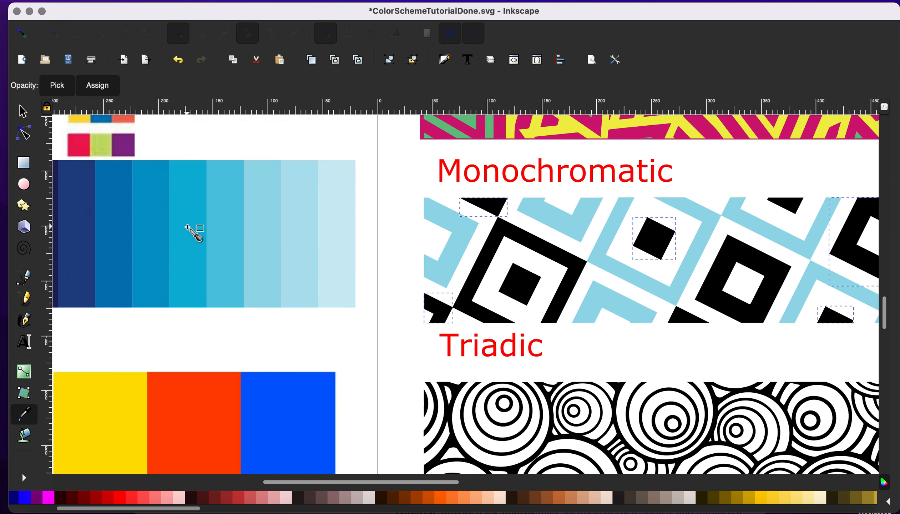
{"action": "left_click", "coordinate": [188, 227]}
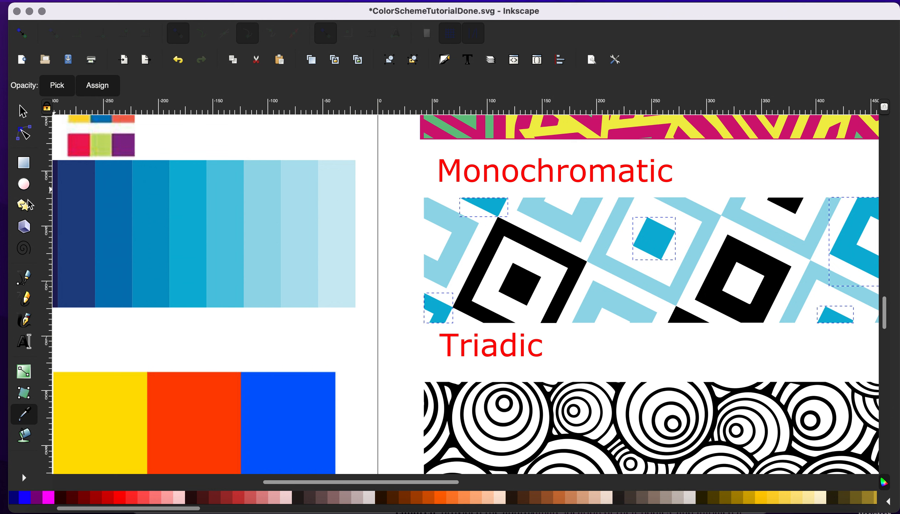
- Select the remaining black diamonds and edge pieces plus the light-blue square at the Monochromatic pattern's right end, and fill them with the palette's fourth-darkest blue
{"action": "left_click", "coordinate": [24, 135]}
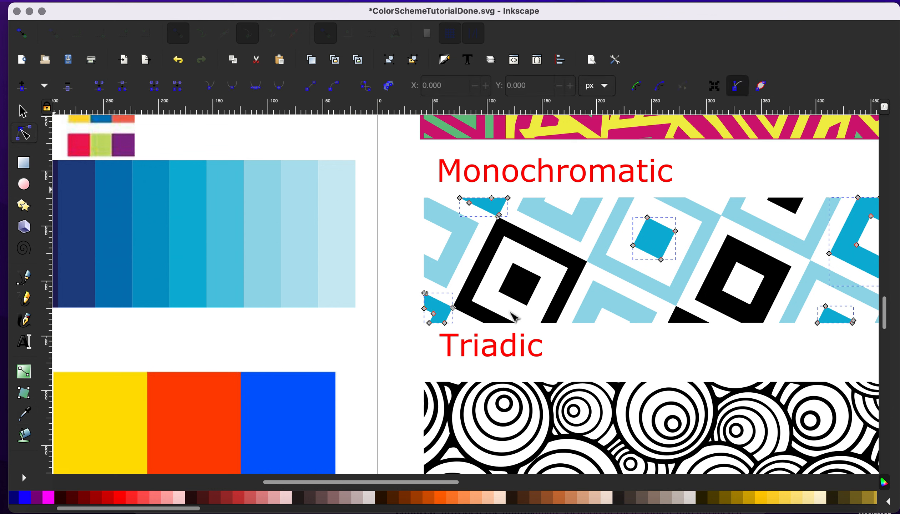
{"action": "left_click", "coordinate": [489, 260]}
{"action": "left_click", "coordinate": [525, 280], "text": "shift"}
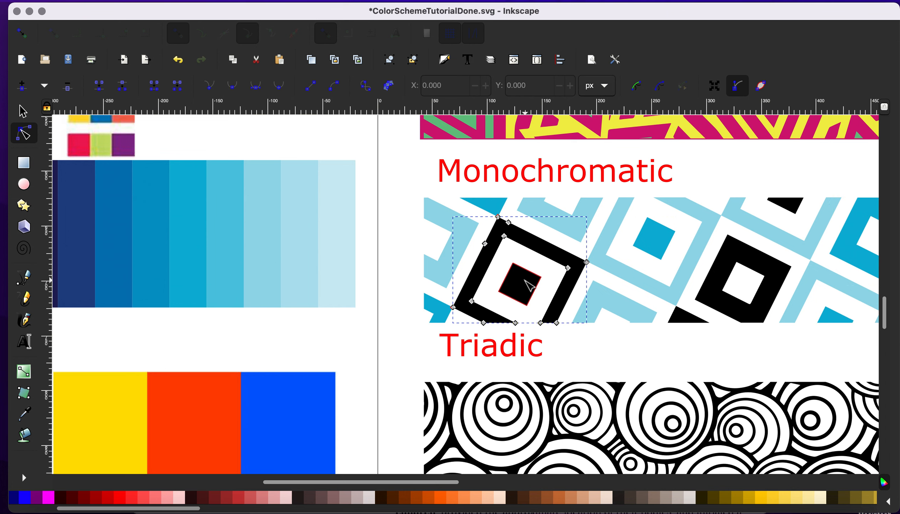
{"action": "left_click", "coordinate": [778, 303], "text": "shift"}
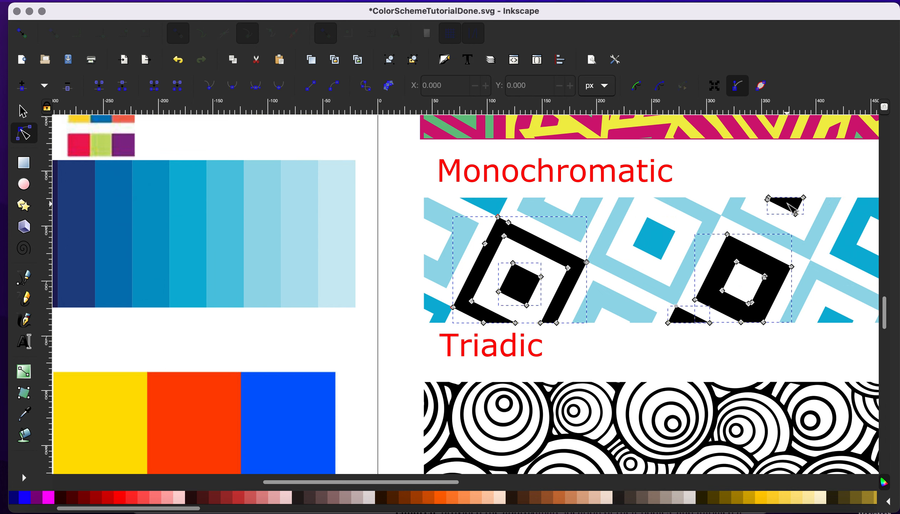
{"action": "scroll", "coordinate": [794, 208], "scroll_direction": "right", "scroll_amount": 10}
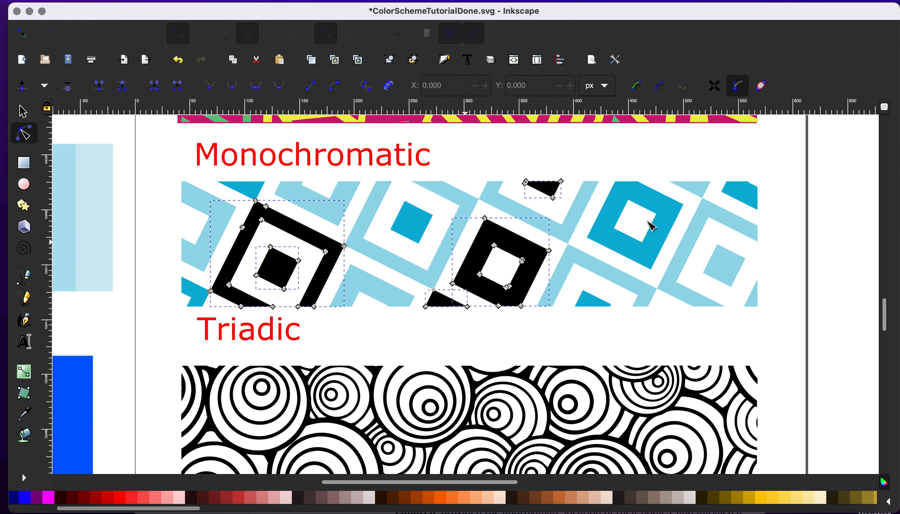
{"action": "left_click", "coordinate": [724, 265], "text": "shift"}
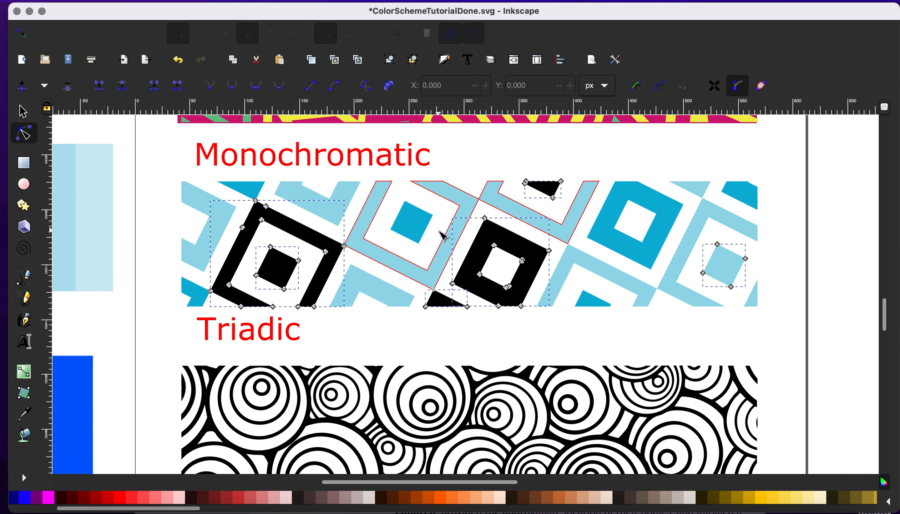
{"action": "scroll", "coordinate": [443, 234], "scroll_direction": "left", "scroll_amount": 5}
{"action": "key", "text": "d"}
{"action": "scroll", "coordinate": [175, 210], "scroll_direction": "left", "scroll_amount": 8}
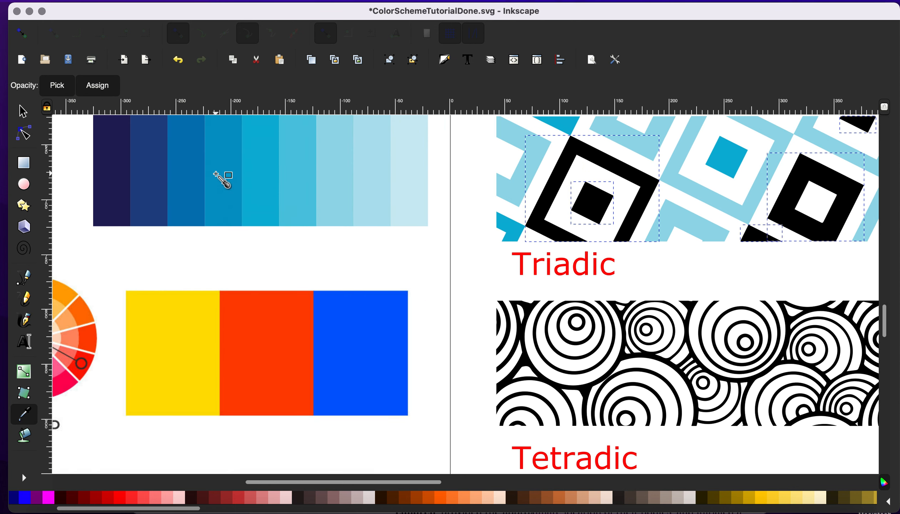
{"action": "left_click", "coordinate": [216, 175]}
{"action": "left_click", "coordinate": [190, 172]}
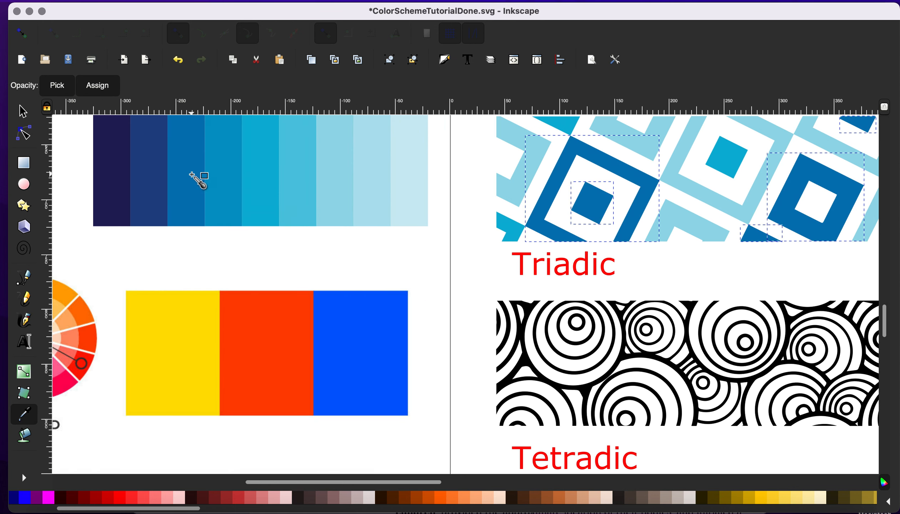
{"action": "left_click", "coordinate": [219, 174]}
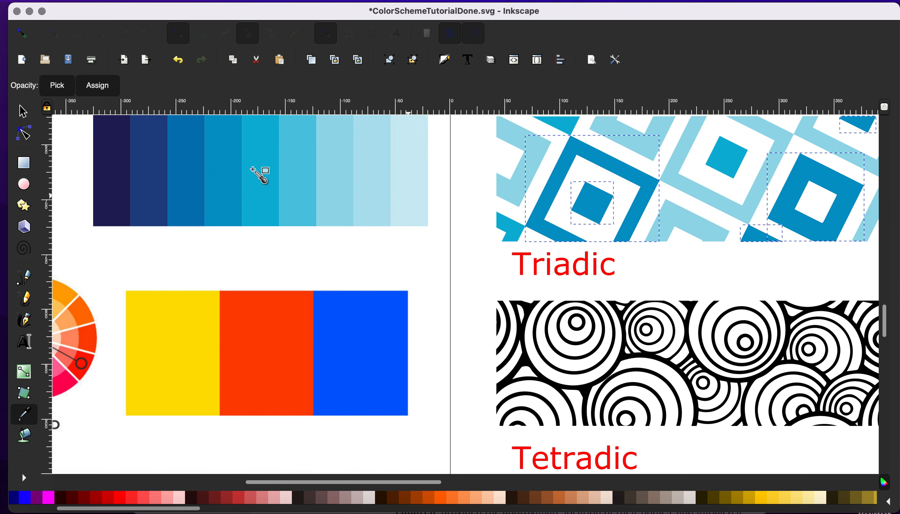
- Draw a rectangle about 531 by 114 px over the Monochromatic pattern and fill it with the palette's second-darkest blue
{"action": "left_click", "coordinate": [24, 113]}
{"action": "scroll", "coordinate": [412, 241], "scroll_direction": "up", "scroll_amount": 3}
{"action": "scroll", "coordinate": [412, 241], "scroll_direction": "right", "scroll_amount": 5}
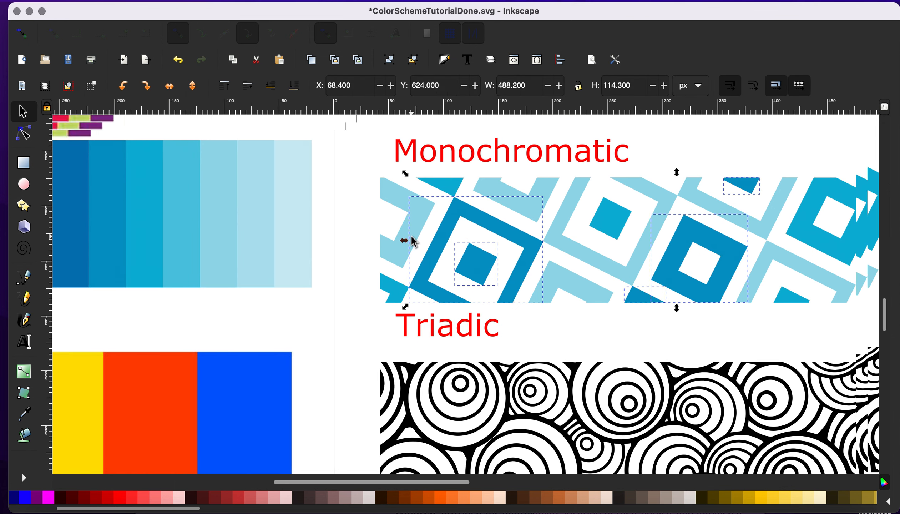
{"action": "scroll", "coordinate": [208, 211], "scroll_direction": "down", "scroll_amount": 2}
{"action": "scroll", "coordinate": [208, 210], "scroll_direction": "right", "scroll_amount": 5}
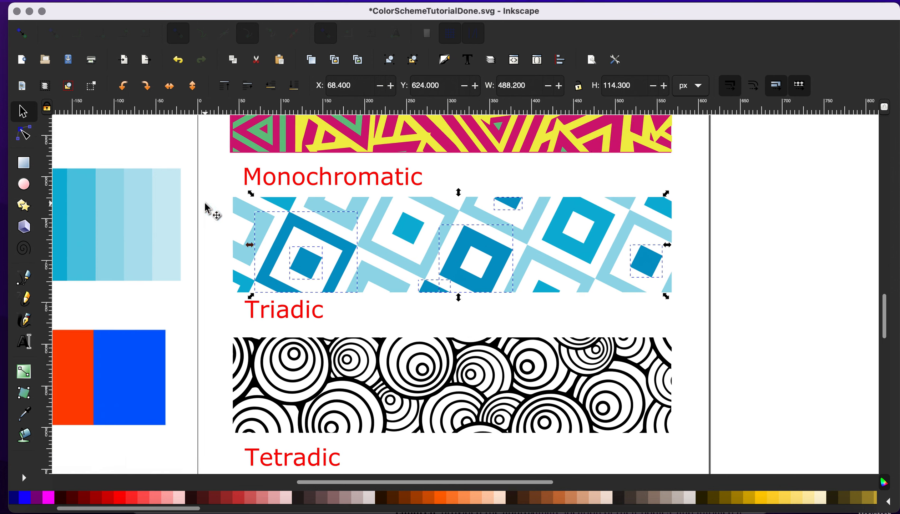
{"action": "left_click", "coordinate": [24, 163]}
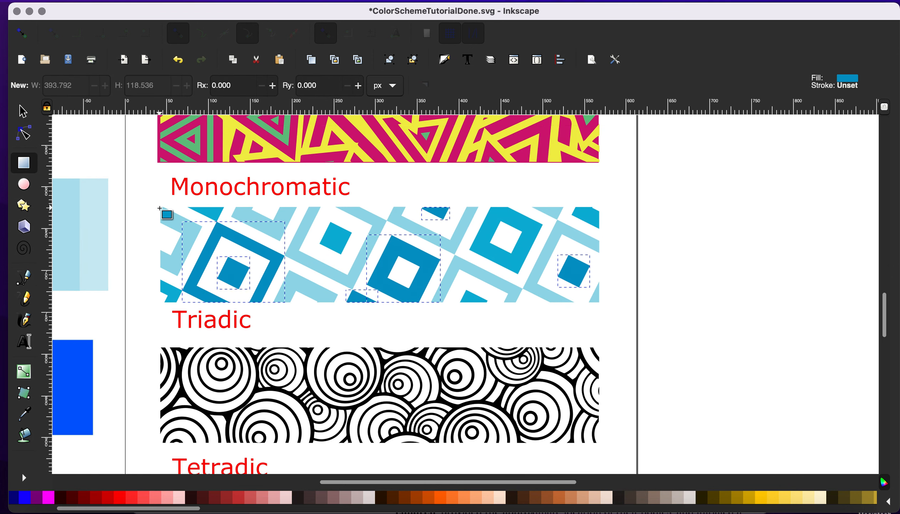
{"action": "left_click_drag", "start_coordinate": [159, 208], "coordinate": [603, 303]}
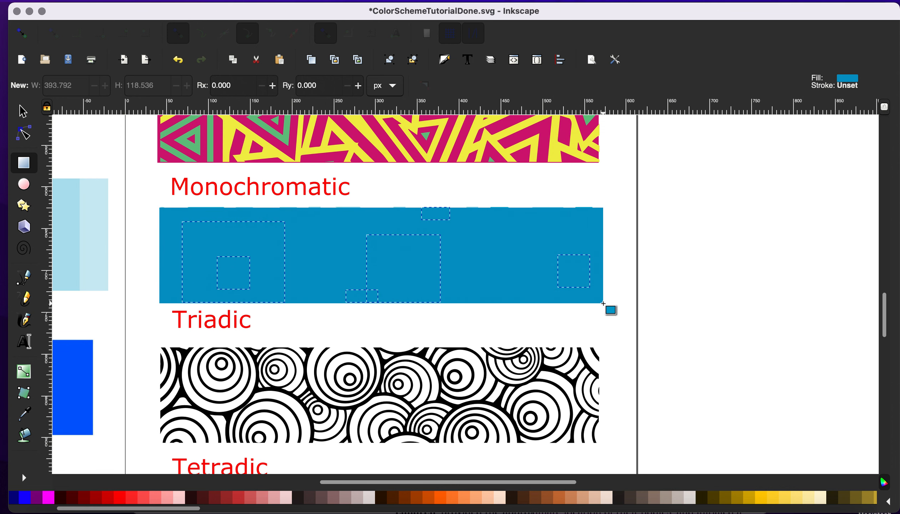
{"action": "key", "text": "d"}
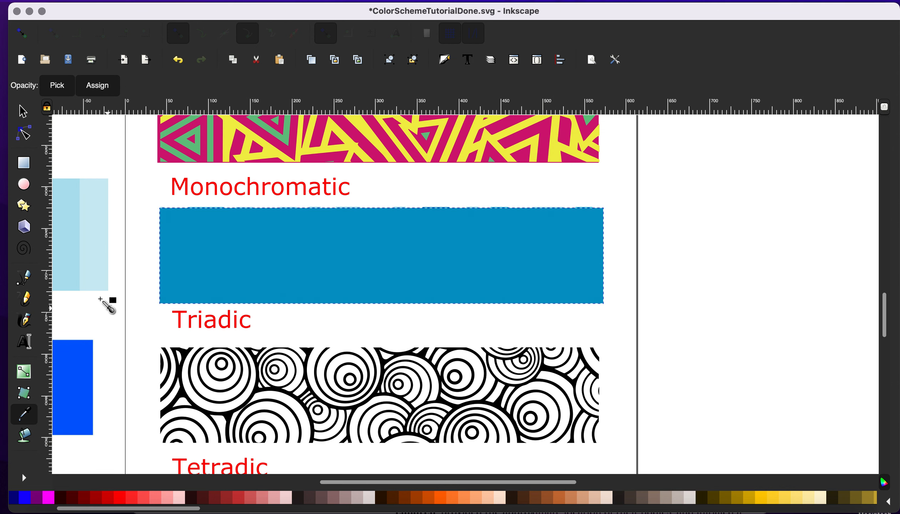
{"action": "scroll", "coordinate": [123, 278], "scroll_direction": "left", "scroll_amount": 5}
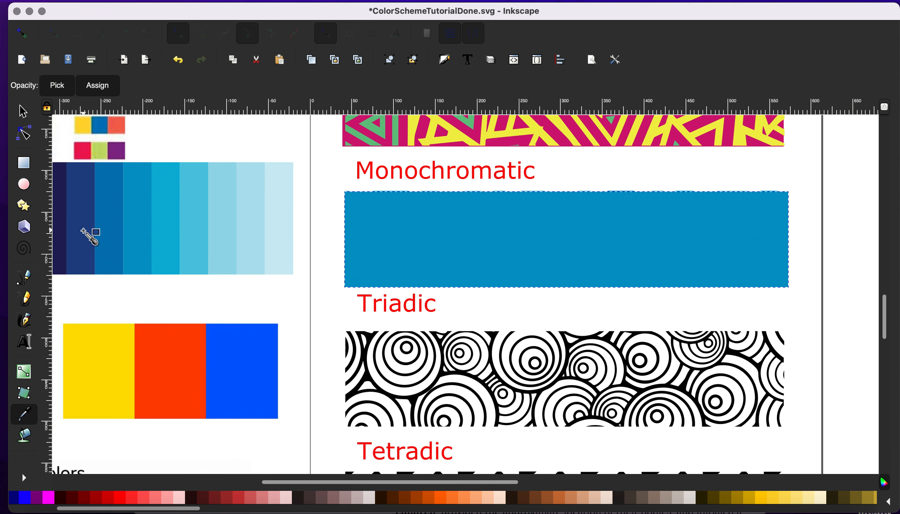
{"action": "left_click", "coordinate": [80, 215]}
- Lower the rectangle behind the Monochromatic pattern and narrow it to about 525 px to match the pattern's right edge
{"action": "left_click", "coordinate": [22, 112]}
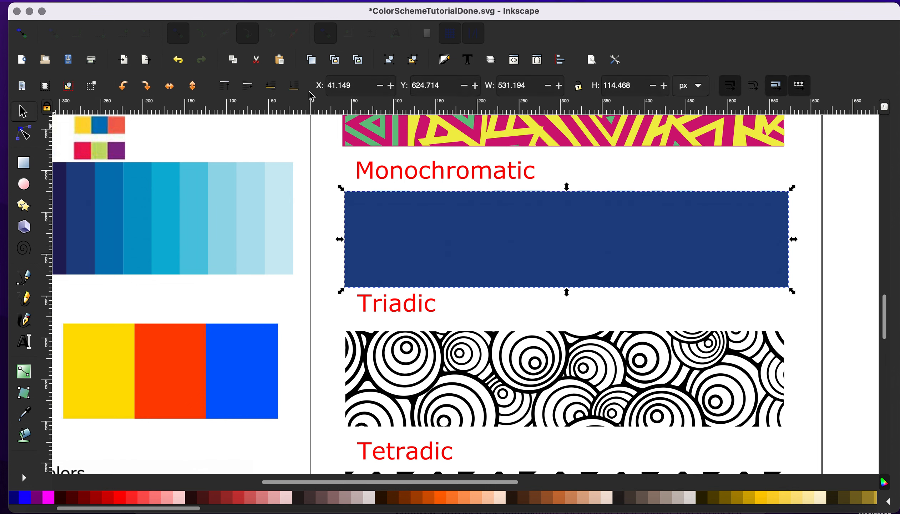
{"action": "left_click", "coordinate": [288, 88]}
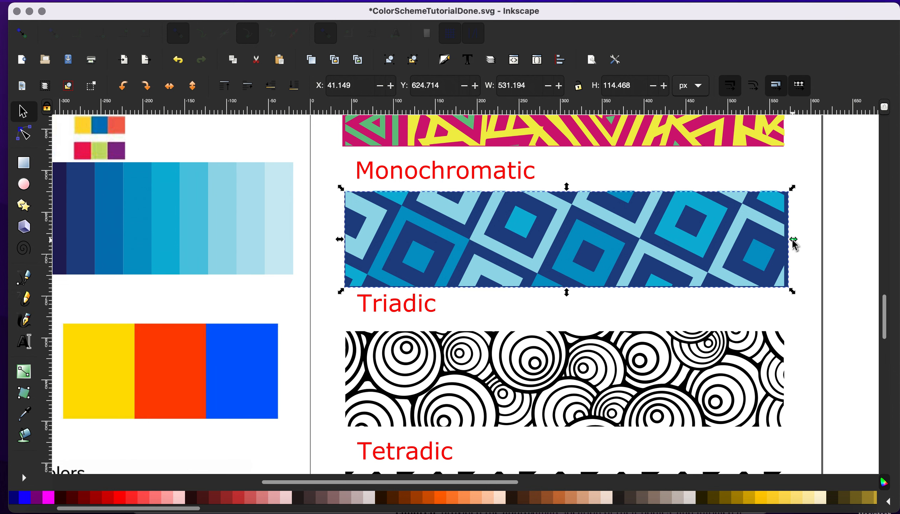
{"action": "left_click_drag", "start_coordinate": [793, 240], "coordinate": [788, 238]}
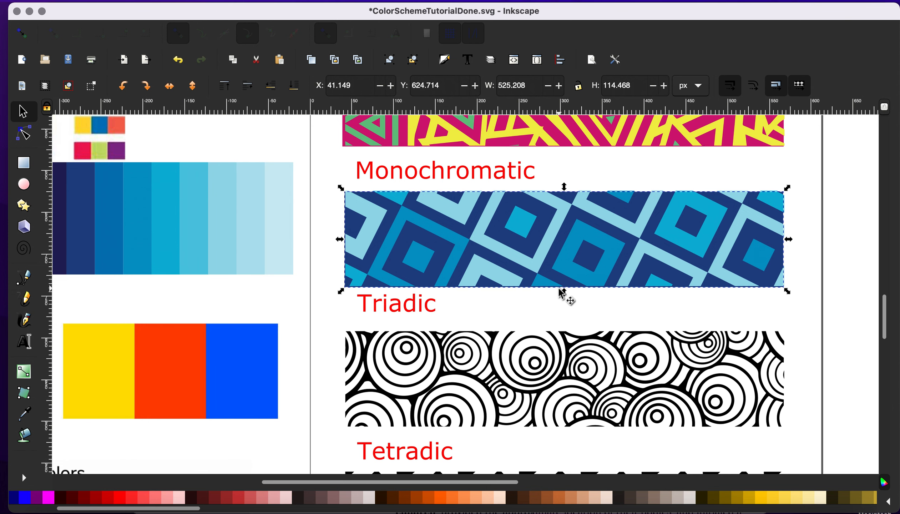
- Fill the large connected background shape of the Triadic circle pattern with the yellow from the yellow, red and blue palette
{"action": "scroll", "coordinate": [561, 293], "scroll_direction": "right", "scroll_amount": 3}
{"action": "scroll", "coordinate": [562, 293], "scroll_direction": "down", "scroll_amount": 2}
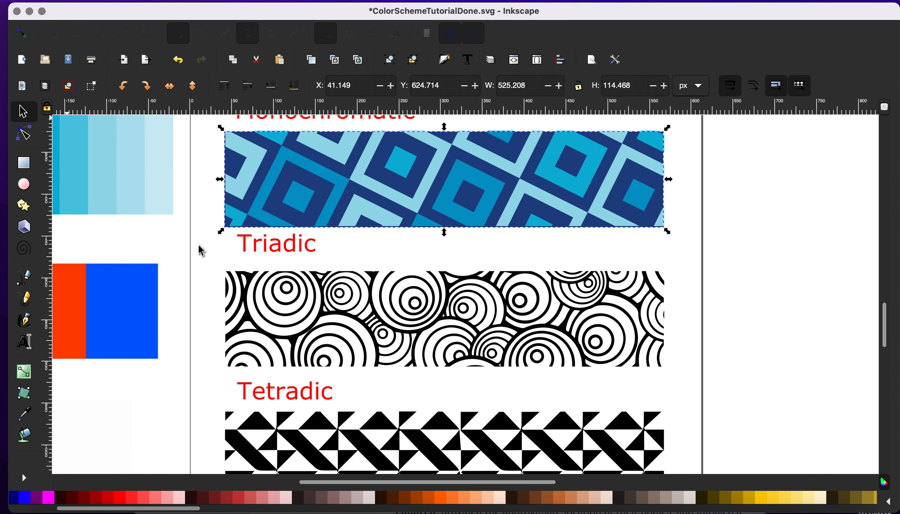
{"action": "scroll", "coordinate": [202, 250], "scroll_direction": "left", "scroll_amount": 6}
{"action": "scroll", "coordinate": [202, 250], "scroll_direction": "down", "scroll_amount": 2}
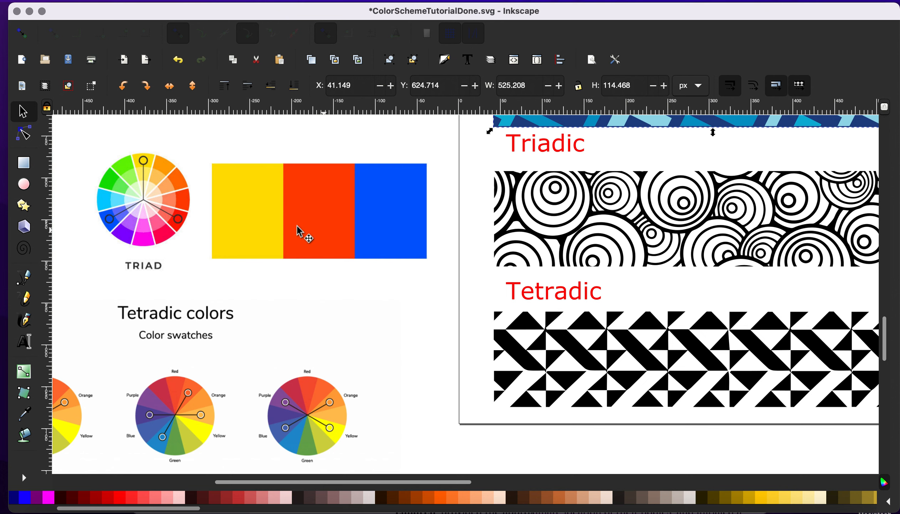
{"action": "scroll", "coordinate": [308, 215], "scroll_direction": "right", "scroll_amount": 4}
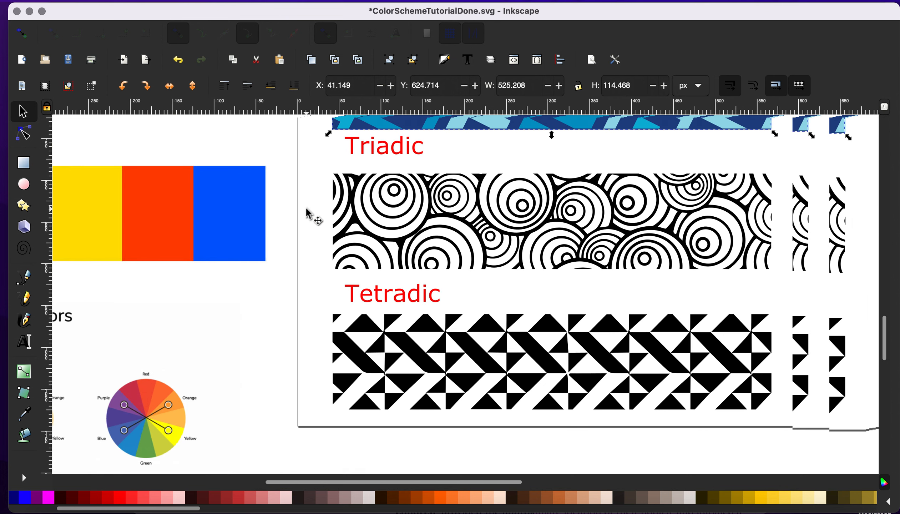
{"action": "left_click", "coordinate": [28, 136]}
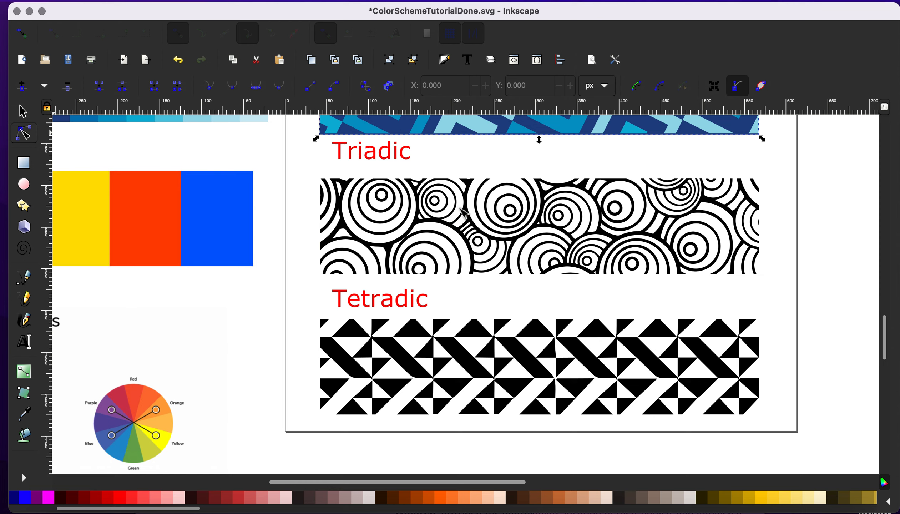
{"action": "left_click", "coordinate": [390, 246]}
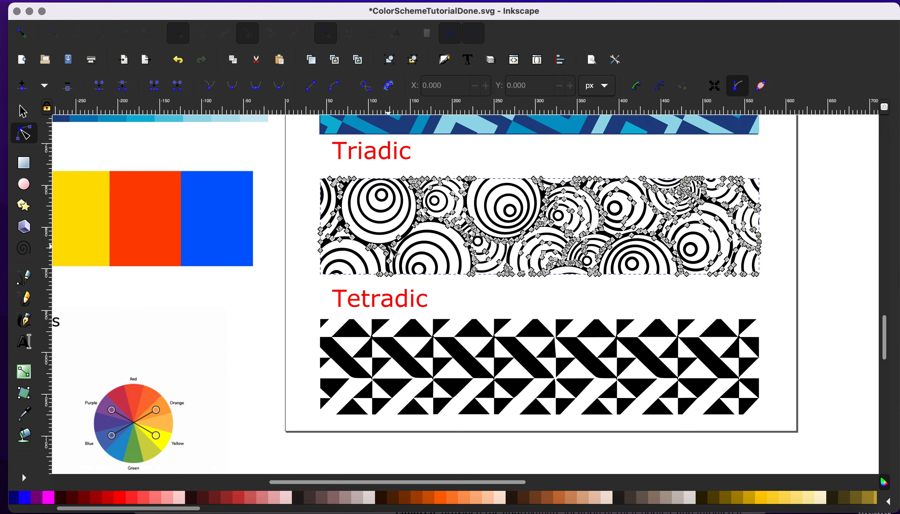
{"action": "key", "text": "d"}
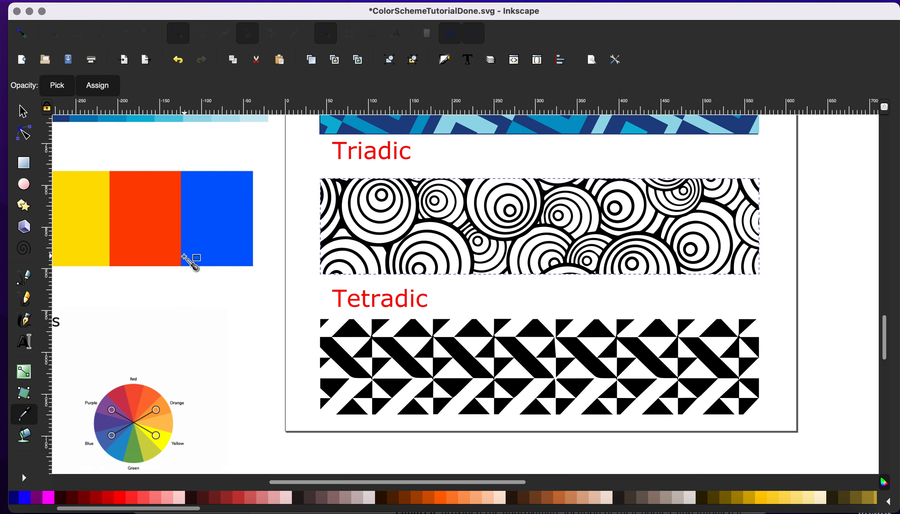
{"action": "left_click", "coordinate": [79, 229]}
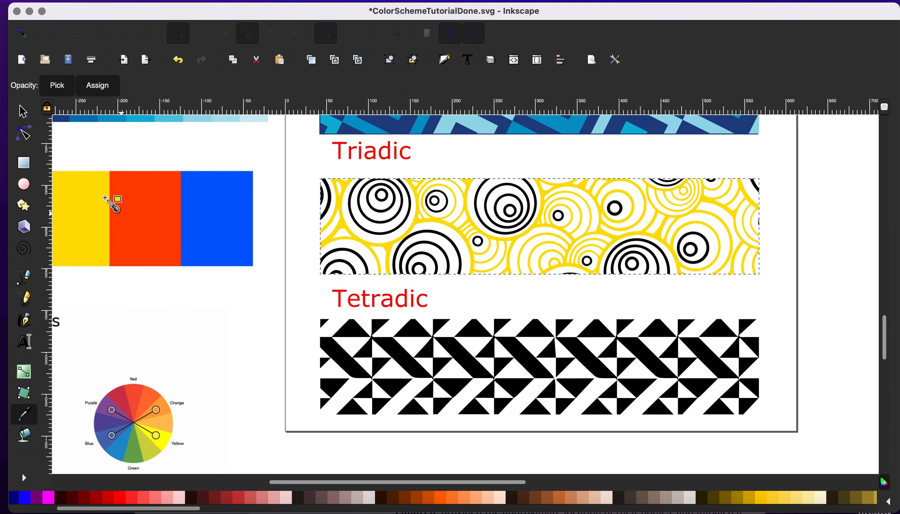
- Select the black rings across the Triadic pattern, except the slivers at its bottom and right edges, and fill them with the palette's red
{"action": "left_click", "coordinate": [31, 136]}
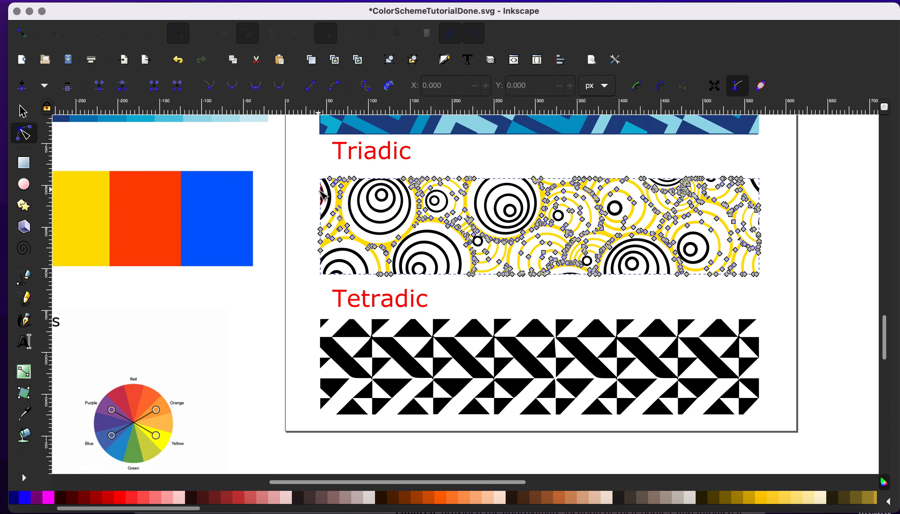
{"action": "left_click", "coordinate": [329, 201]}
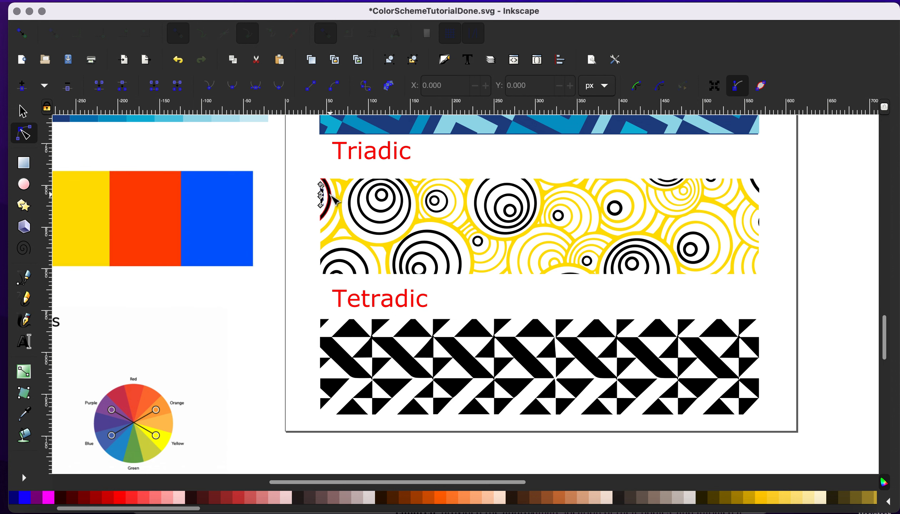
{"action": "left_click", "coordinate": [343, 265], "text": "shift"}
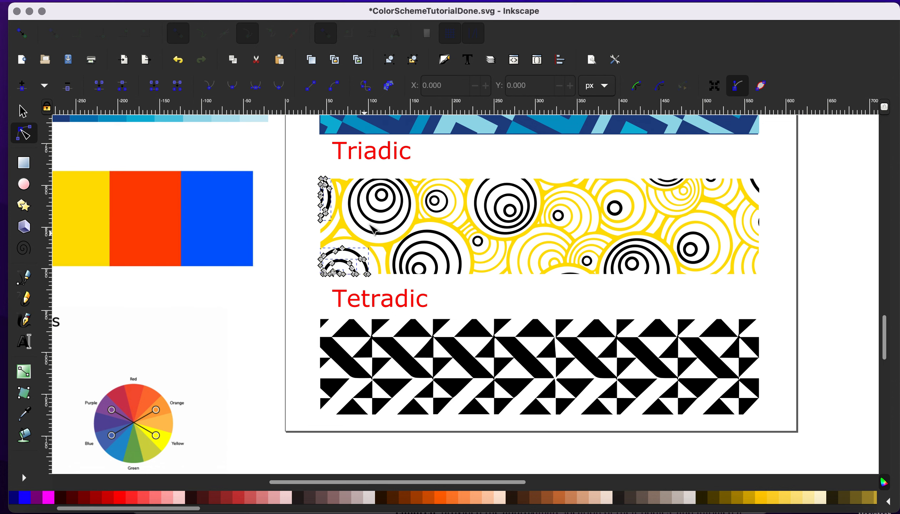
{"action": "left_click_drag", "start_coordinate": [363, 234], "coordinate": [389, 197]}
{"action": "left_click", "coordinate": [379, 211], "text": "shift"}
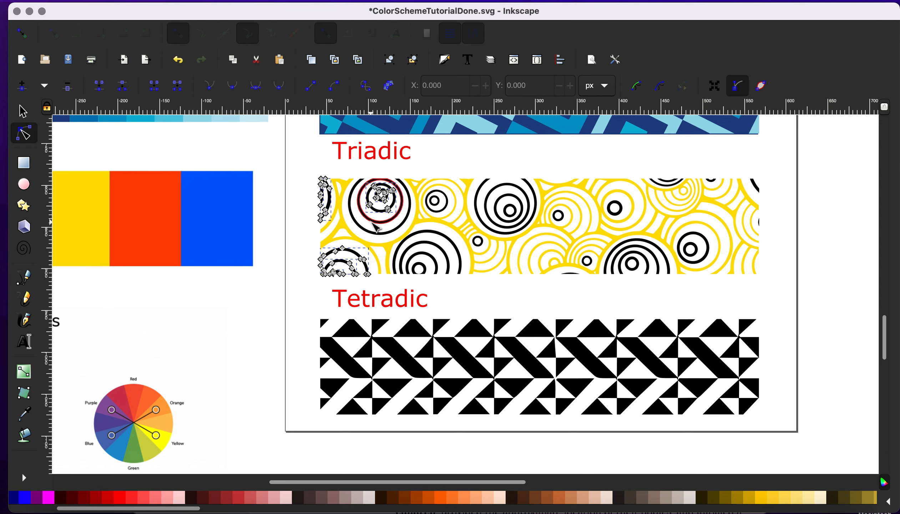
{"action": "left_click", "coordinate": [373, 223], "text": "shift"}
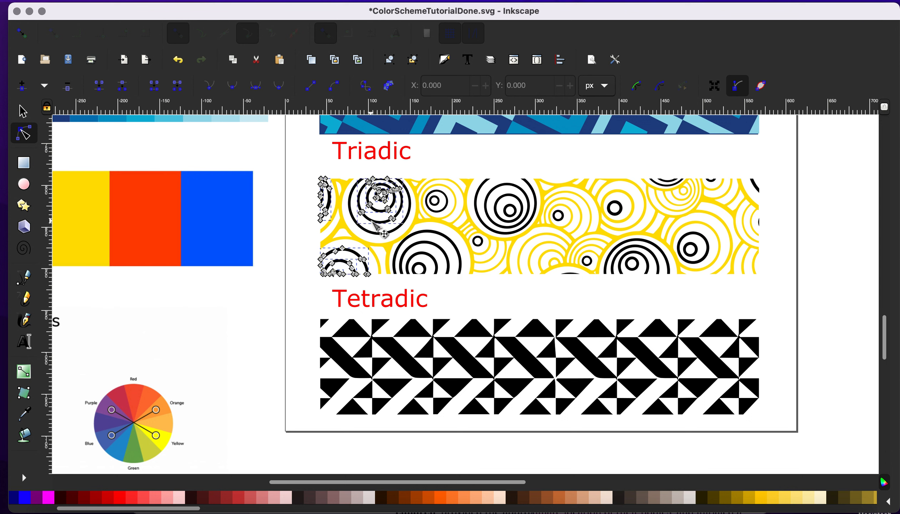
{"action": "left_click", "coordinate": [373, 224]}
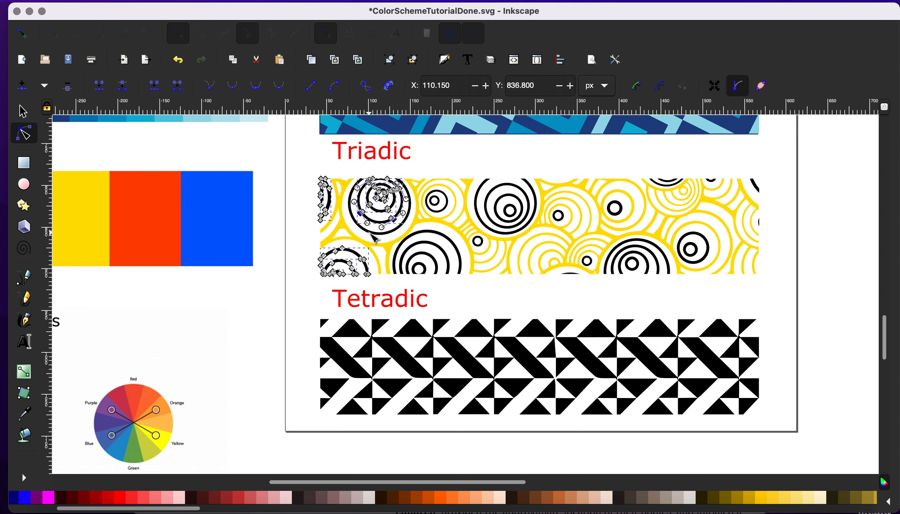
{"action": "left_click", "coordinate": [373, 235], "text": "shift"}
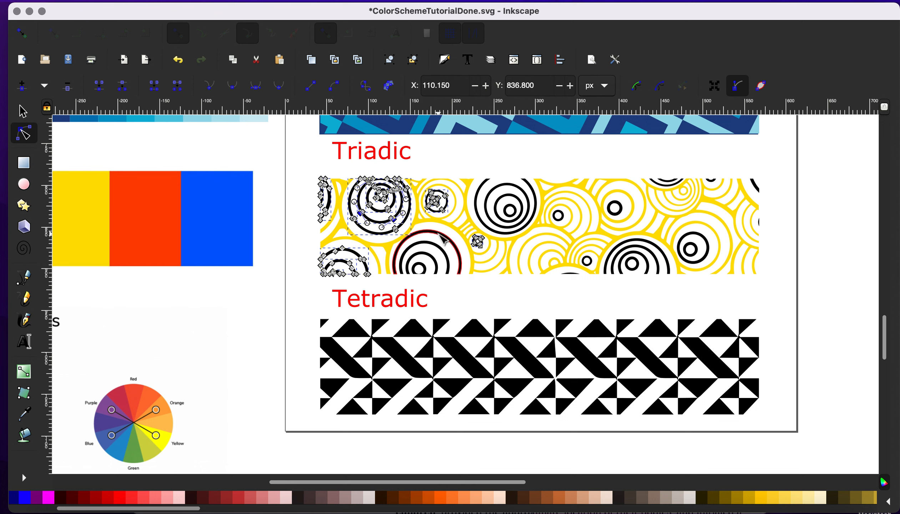
{"action": "left_click", "coordinate": [439, 245], "text": "shift"}
{"action": "left_click", "coordinate": [442, 251], "text": "shift"}
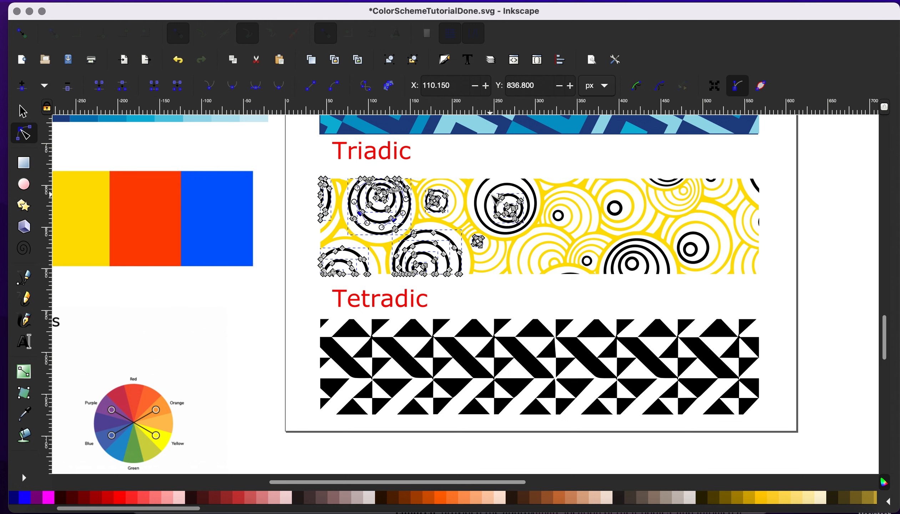
{"action": "left_click", "coordinate": [483, 189], "text": "shift"}
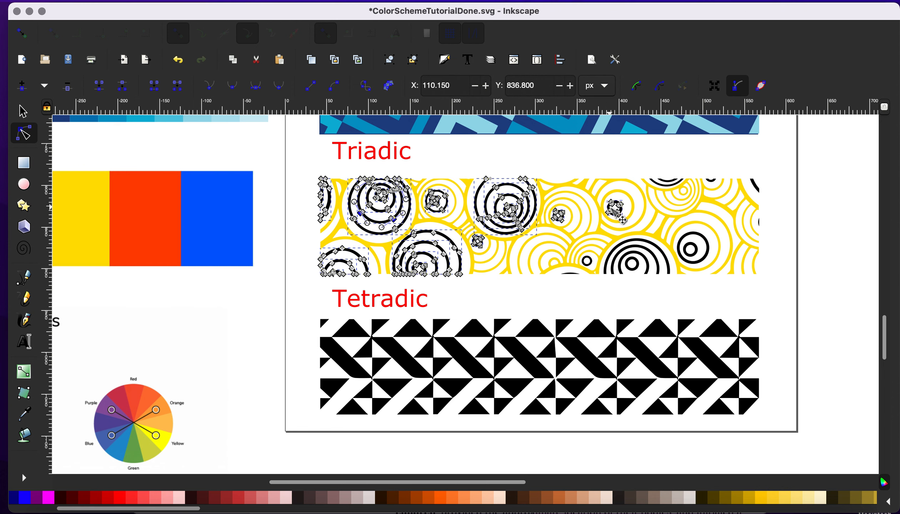
{"action": "left_click", "coordinate": [614, 210], "text": "shift"}
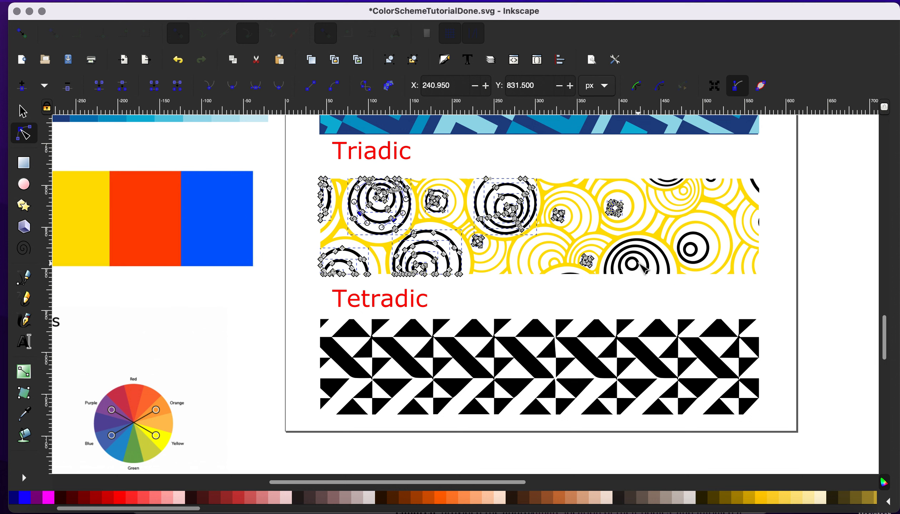
{"action": "left_click", "coordinate": [639, 264], "text": "shift"}
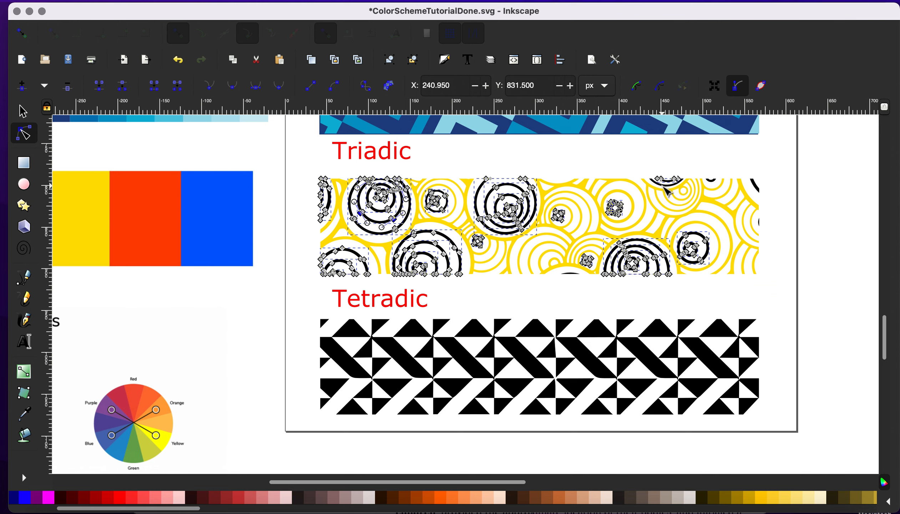
{"action": "scroll", "coordinate": [664, 188], "scroll_direction": "up", "scroll_amount": 2}
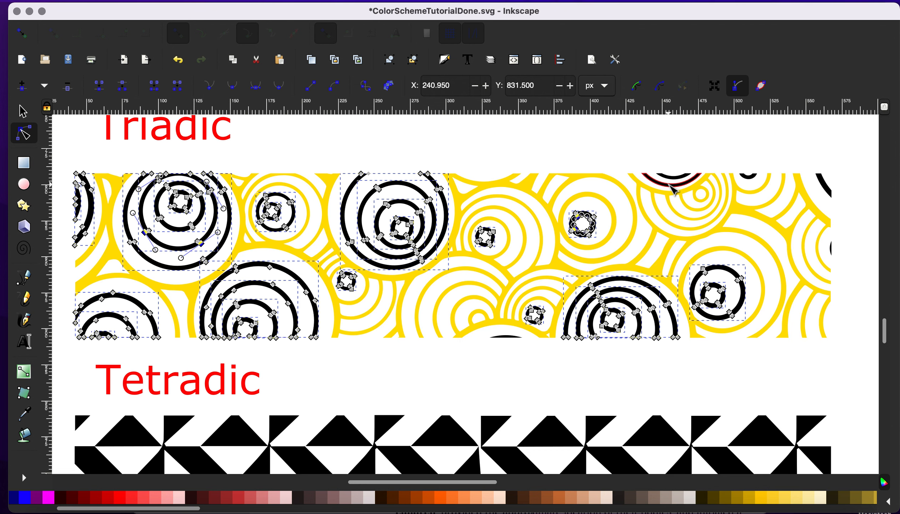
{"action": "left_click", "coordinate": [675, 185], "text": "shift"}
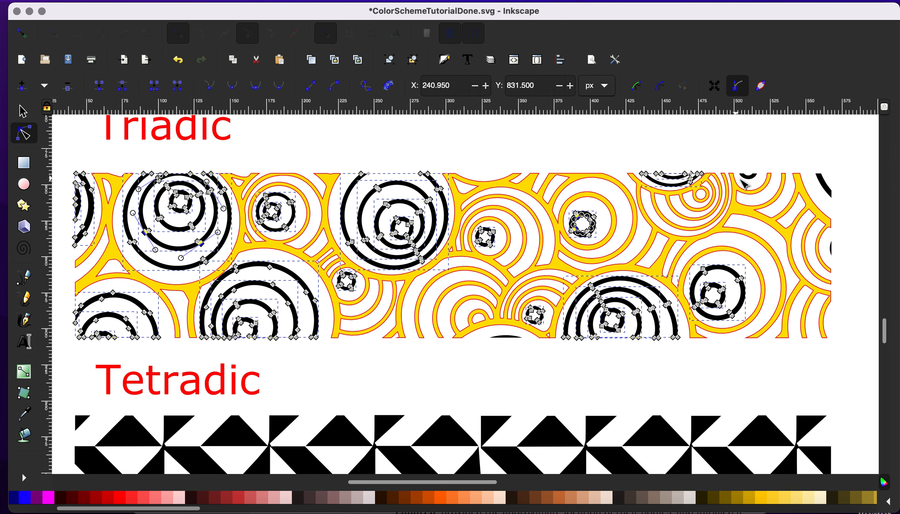
{"action": "left_click", "coordinate": [748, 176], "text": "shift"}
{"action": "left_click", "coordinate": [824, 182], "text": "shift"}
{"action": "key", "text": "d"}
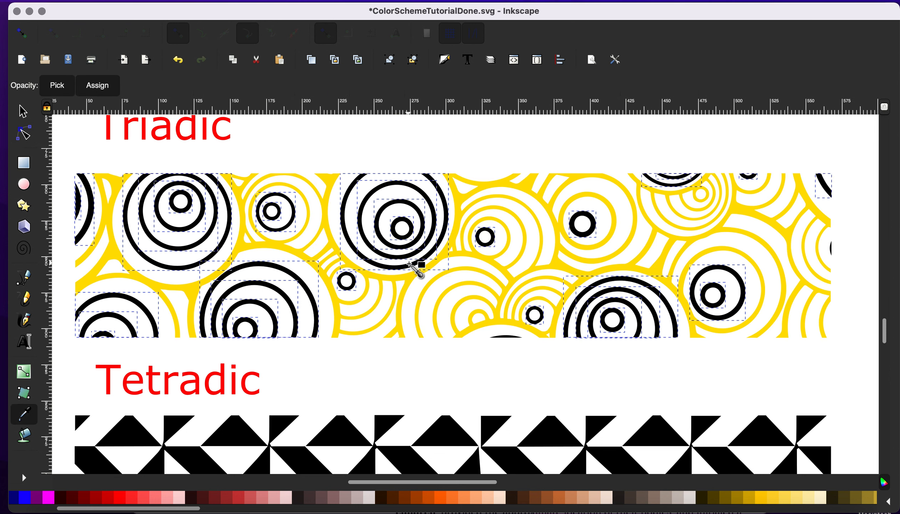
{"action": "scroll", "coordinate": [357, 275], "scroll_direction": "left", "scroll_amount": 10}
{"action": "scroll", "coordinate": [143, 250], "scroll_direction": "left", "scroll_amount": 4}
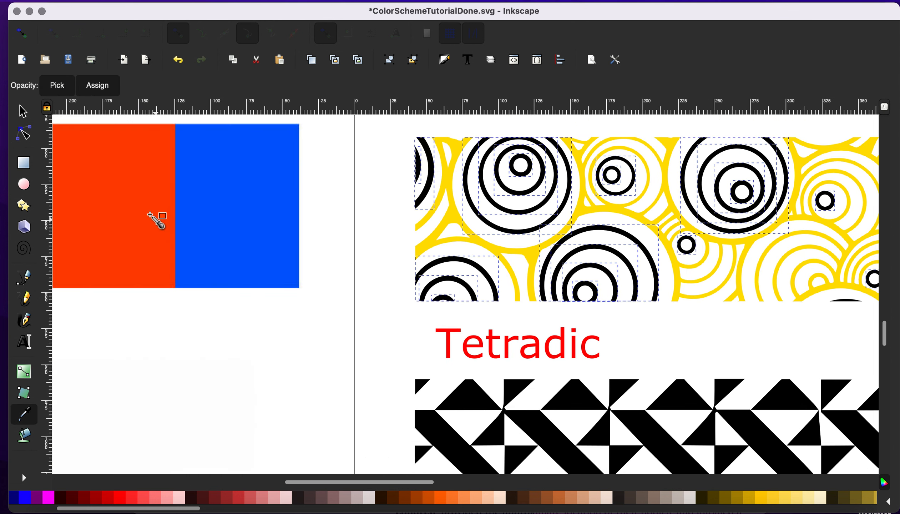
{"action": "left_click", "coordinate": [147, 185]}
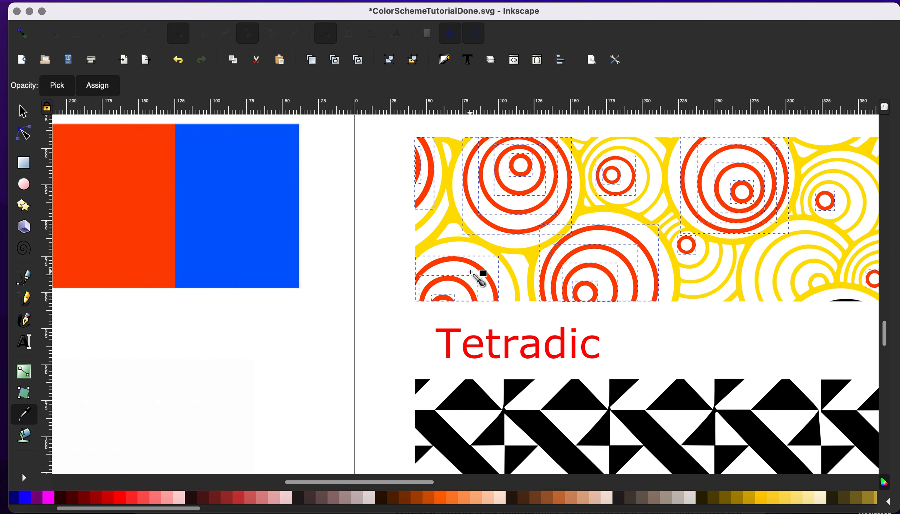
- Draw a rectangle about 526 by 115 px over the Triadic pattern and fill it with the palette's blue
{"action": "scroll", "coordinate": [475, 277], "scroll_direction": "right", "scroll_amount": 12}
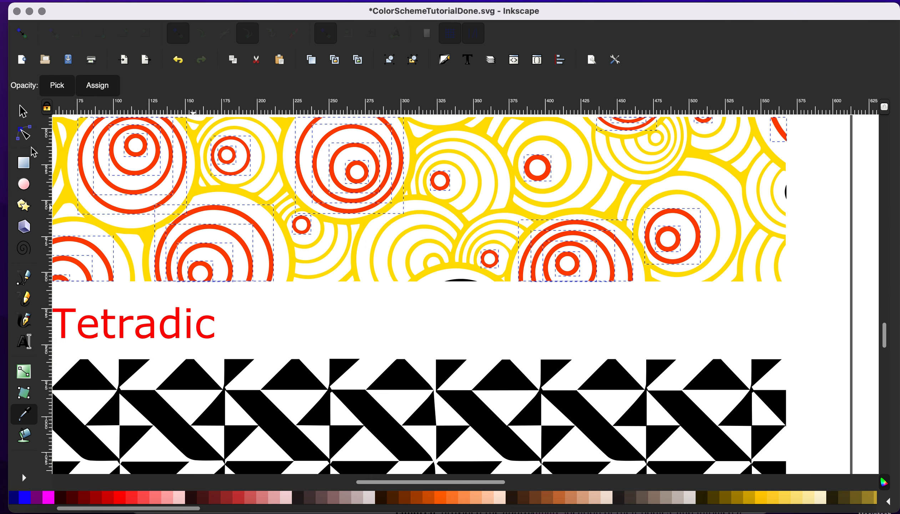
{"action": "left_click", "coordinate": [24, 163]}
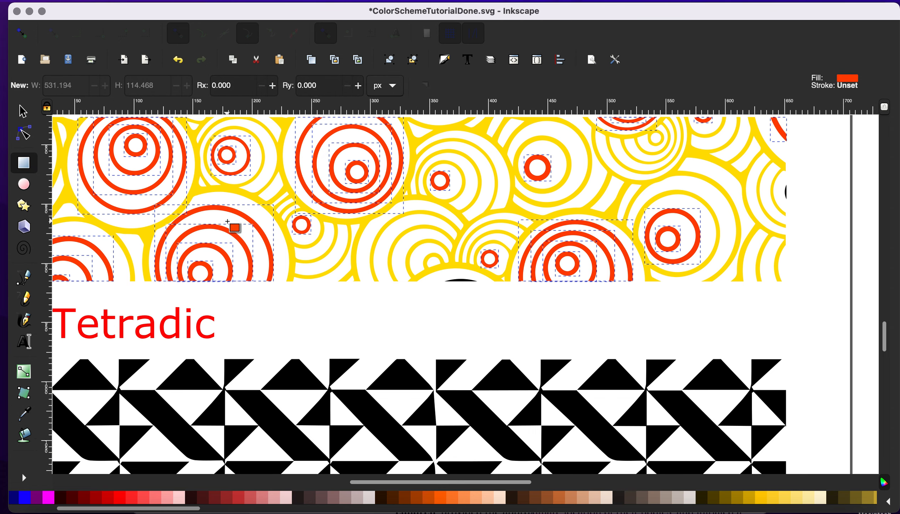
{"action": "scroll", "coordinate": [227, 222], "scroll_direction": "down", "scroll_amount": 1}
{"action": "scroll", "coordinate": [228, 222], "scroll_direction": "left", "scroll_amount": 8}
{"action": "scroll", "coordinate": [227, 221], "scroll_direction": "up", "scroll_amount": 3}
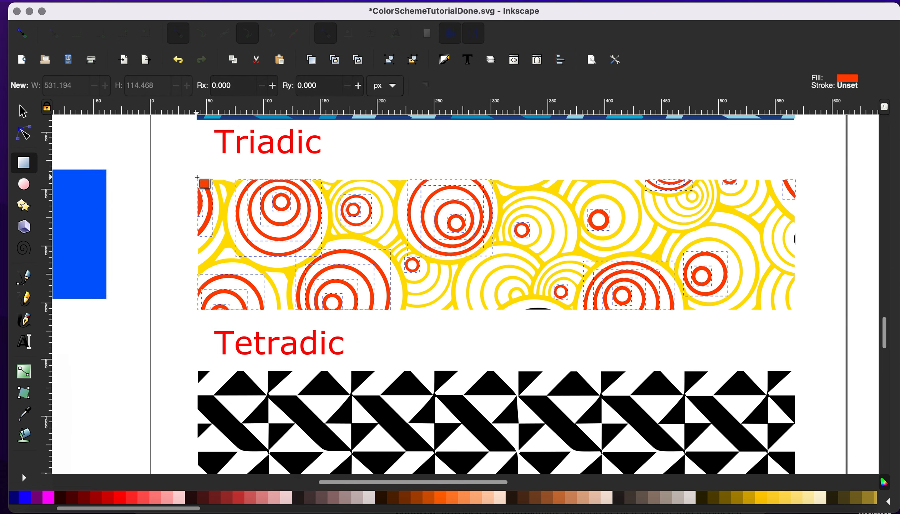
{"action": "left_click_drag", "start_coordinate": [197, 180], "coordinate": [795, 311]}
{"action": "key", "text": "d"}
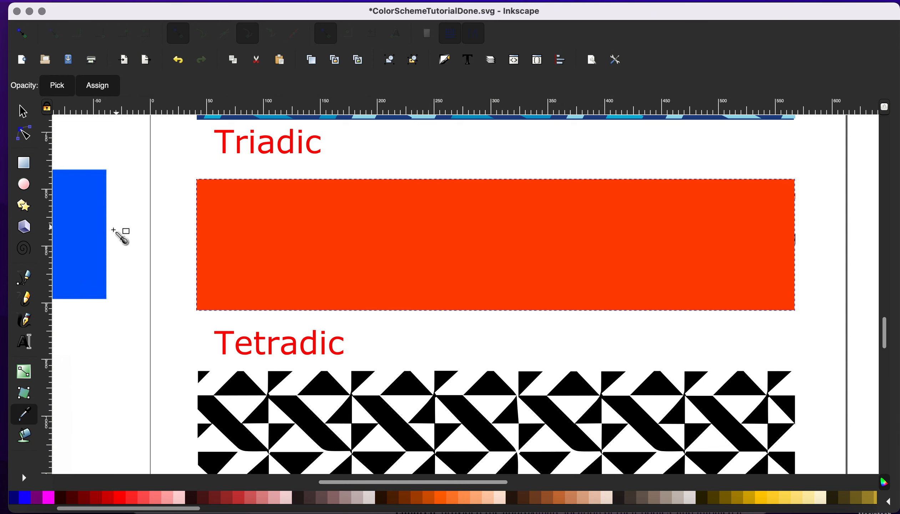
{"action": "left_click", "coordinate": [87, 248]}
- Lower the blue rectangle to the bottom of the stack, behind the Triadic circle pattern
{"action": "left_click", "coordinate": [24, 113]}
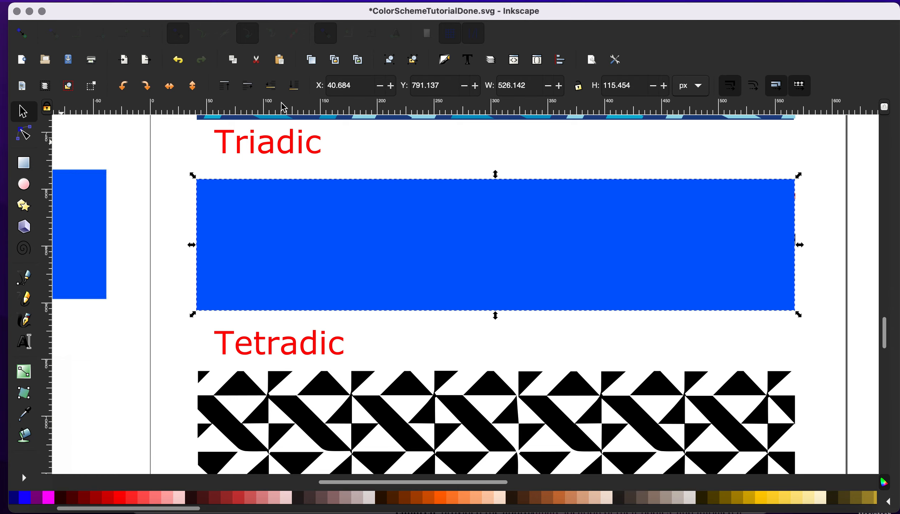
{"action": "left_click", "coordinate": [297, 90]}
{"action": "scroll", "coordinate": [348, 357], "scroll_direction": "down", "scroll_amount": 2}
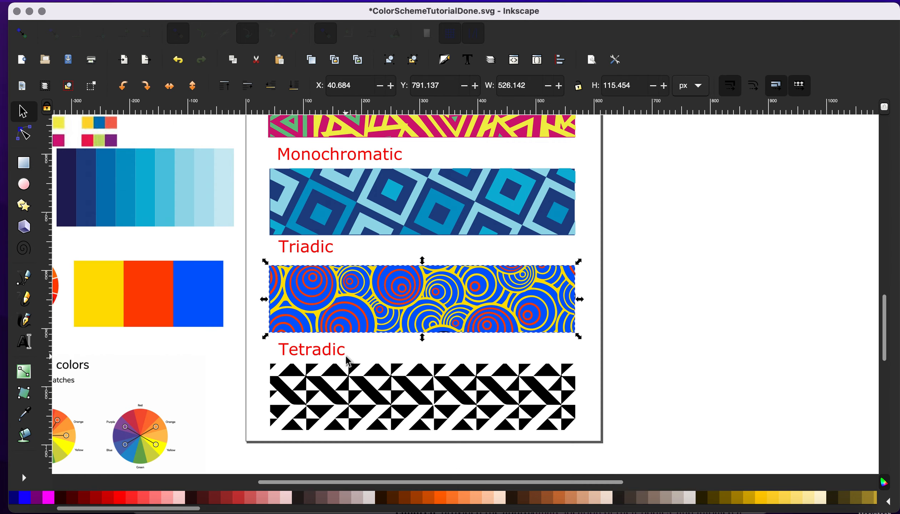
- Move the Tetradic colors swatch chart up and right, closer to the page, to about X -577, Y 867 px
{"action": "scroll", "coordinate": [346, 356], "scroll_direction": "down", "scroll_amount": 2}
{"action": "scroll", "coordinate": [197, 345], "scroll_direction": "down", "scroll_amount": 2}
{"action": "scroll", "coordinate": [197, 345], "scroll_direction": "left", "scroll_amount": 5}
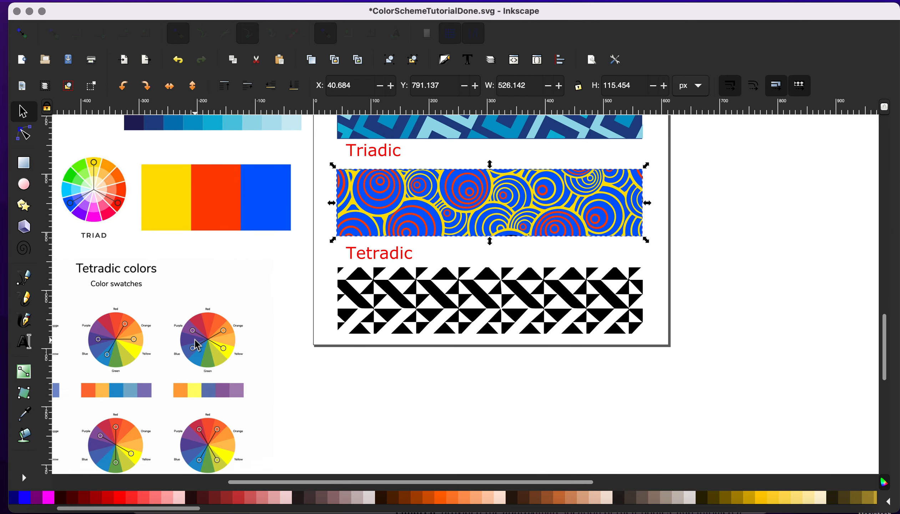
{"action": "scroll", "coordinate": [197, 345], "scroll_direction": "down", "scroll_amount": 3}
{"action": "scroll", "coordinate": [198, 345], "scroll_direction": "down", "scroll_amount": 1}
{"action": "scroll", "coordinate": [197, 345], "scroll_direction": "left", "scroll_amount": 1}
{"action": "left_click", "coordinate": [326, 292]}
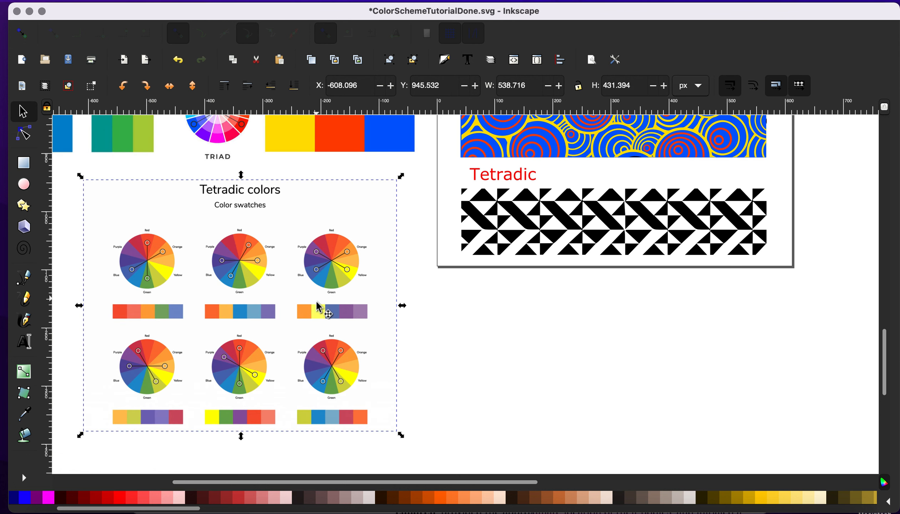
{"action": "left_click_drag", "start_coordinate": [313, 352], "coordinate": [331, 306]}
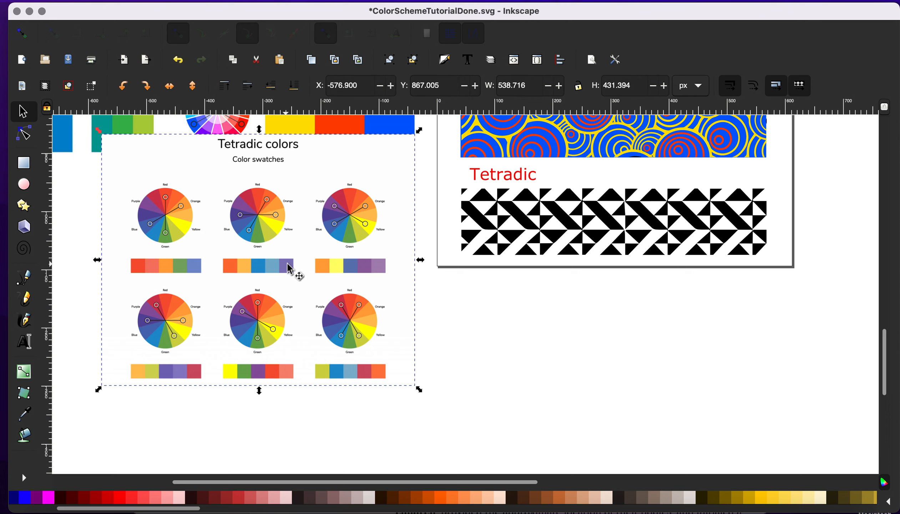
- Fill the large connected shape in the Tetradic pattern's left half with the orange from the chart's upper middle palette
{"action": "left_click", "coordinate": [25, 135]}
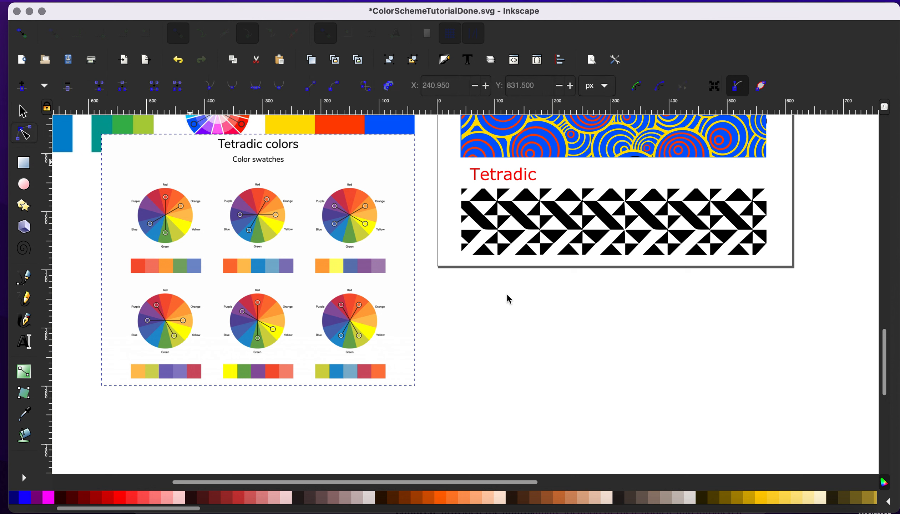
{"action": "left_click", "coordinate": [490, 228]}
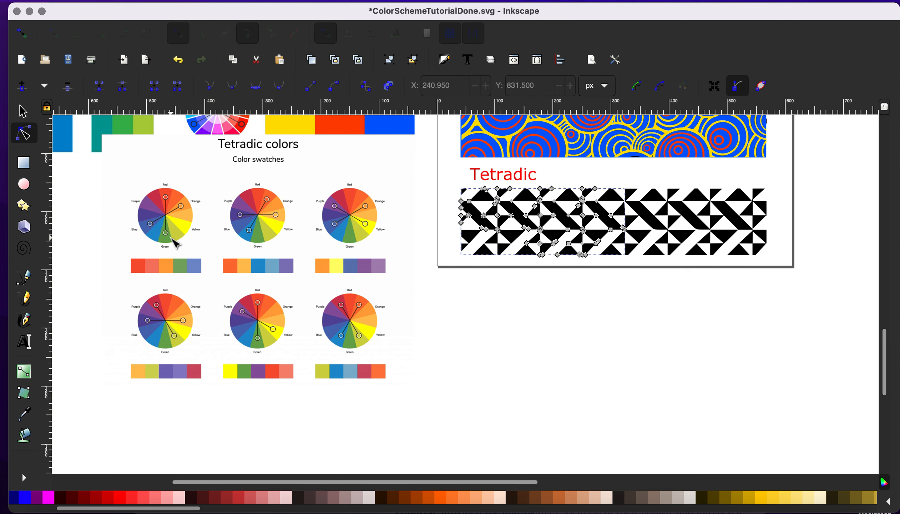
{"action": "key", "text": "d"}
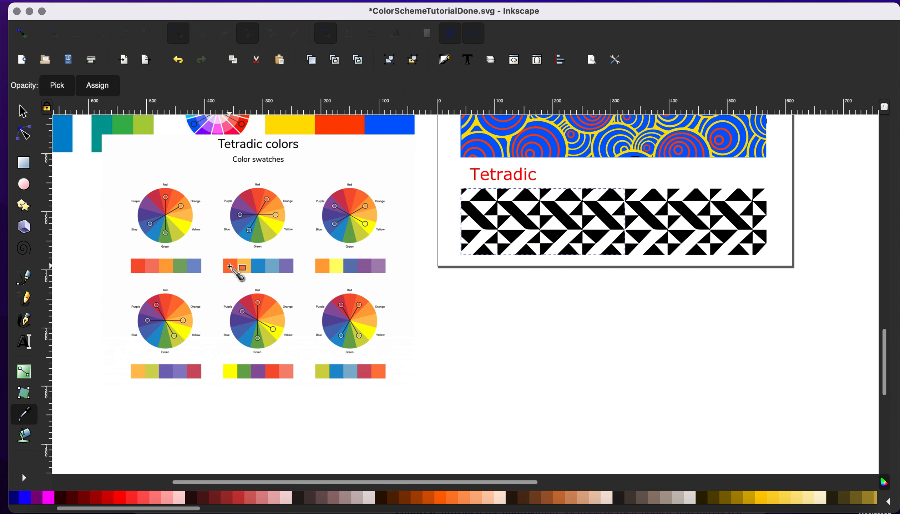
{"action": "left_click", "coordinate": [230, 267]}
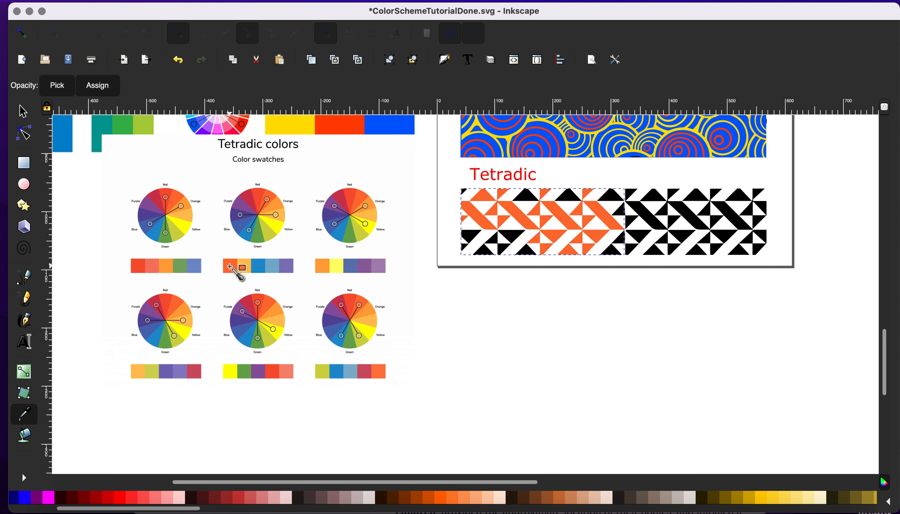
- Fill the large connected shape in the Tetradic pattern's right half with the darker blue of the same upper middle palette
{"action": "left_click", "coordinate": [26, 138]}
{"action": "left_click", "coordinate": [652, 219]}
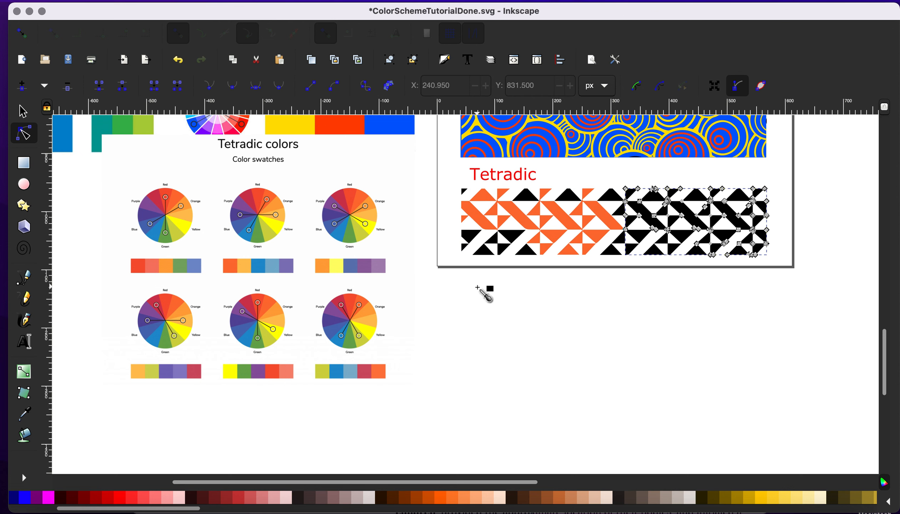
{"action": "key", "text": "d"}
{"action": "left_click", "coordinate": [260, 268]}
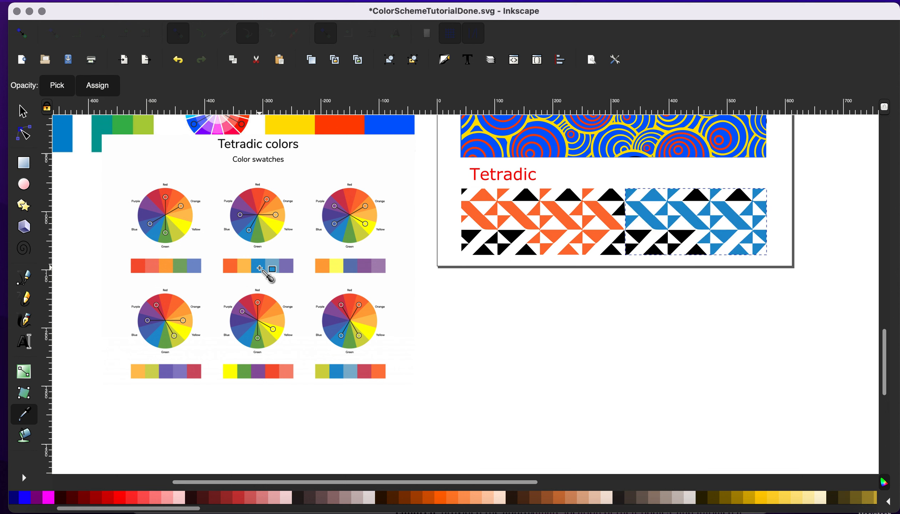
- Select three black triangles in the Tetradic pattern's top row, two in its bottom row and an inverted one between, and fill them with the palette's purple
{"action": "left_click", "coordinate": [24, 134]}
{"action": "left_click", "coordinate": [531, 197]}
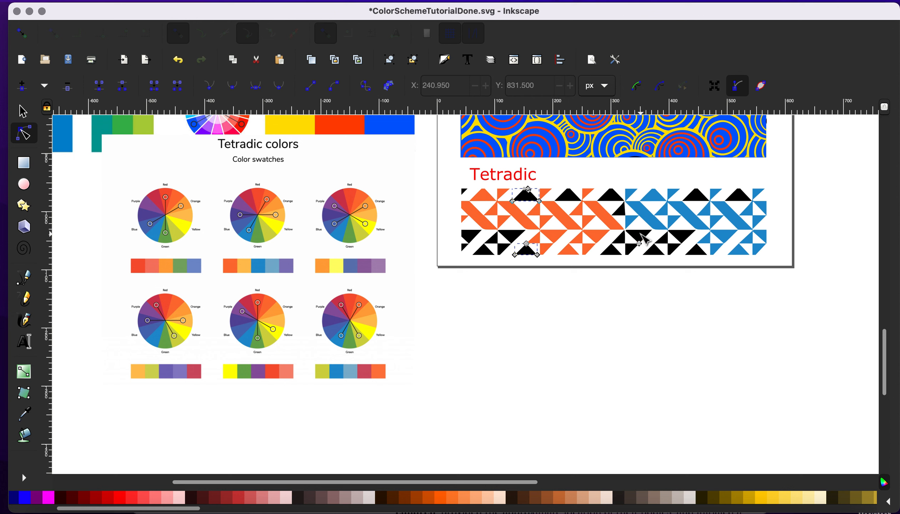
{"action": "left_click", "coordinate": [696, 195], "text": "shift"}
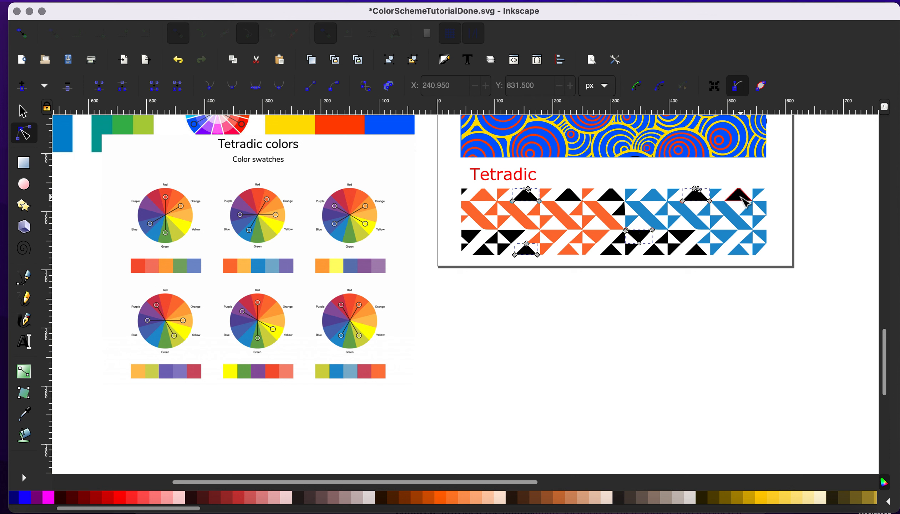
{"action": "left_click", "coordinate": [741, 197], "text": "shift"}
{"action": "key", "text": "d"}
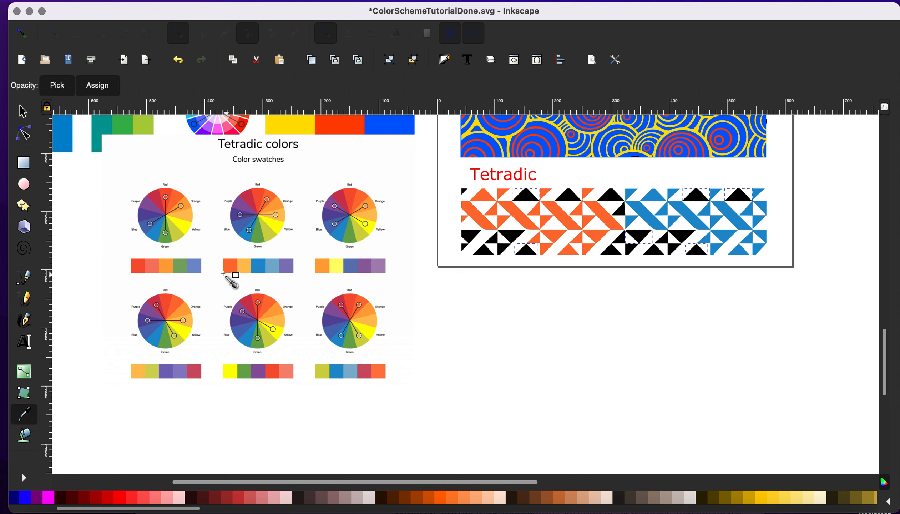
{"action": "left_click", "coordinate": [285, 266]}
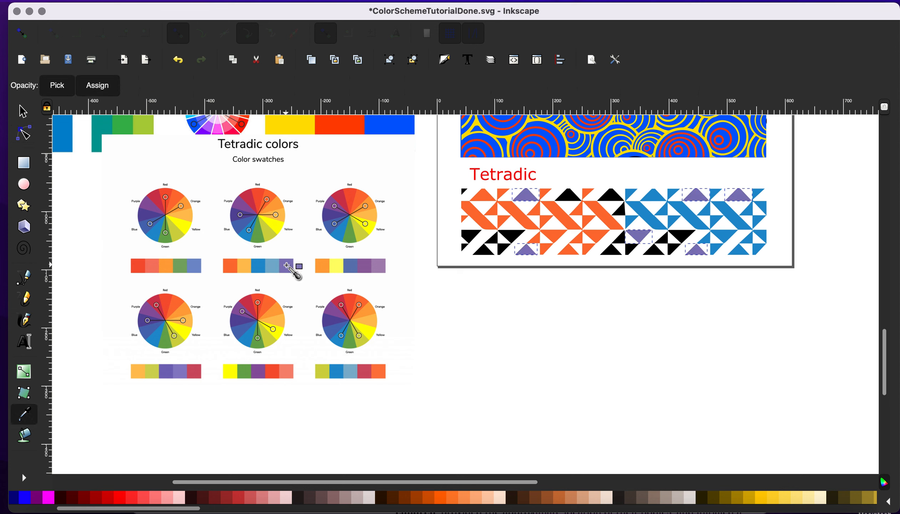
- Select all remaining black triangles in the Tetradic pattern except the one beside the center divide, and fill them with the upper middle palette's light orange
{"action": "left_click", "coordinate": [26, 133]}
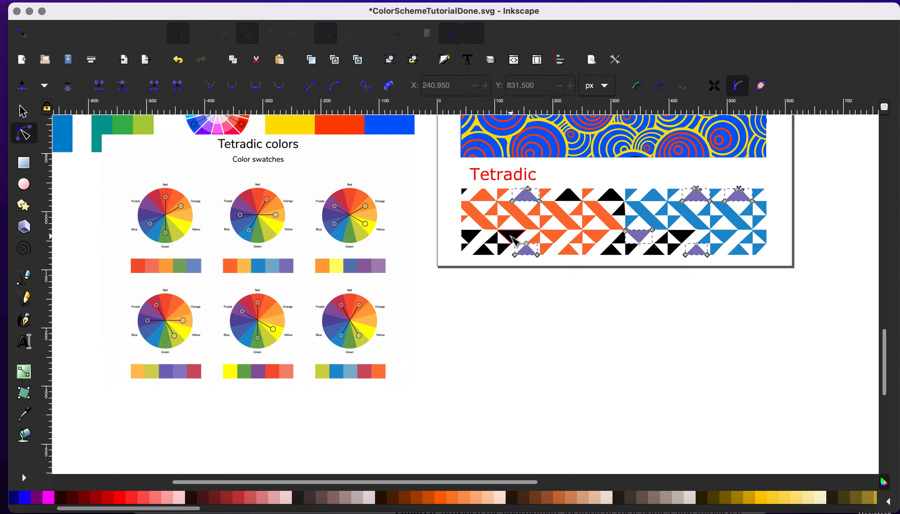
{"action": "left_click", "coordinate": [511, 238]}
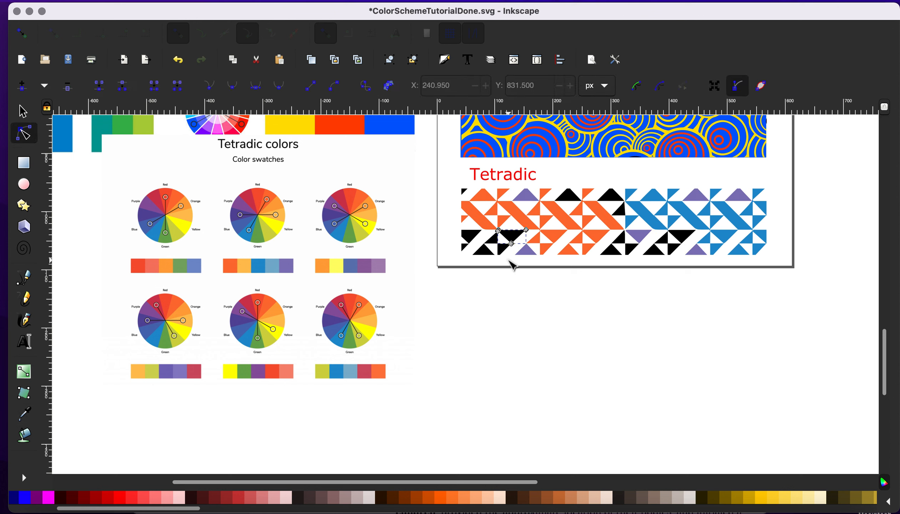
{"action": "left_click_drag", "start_coordinate": [456, 228], "coordinate": [455, 227]}
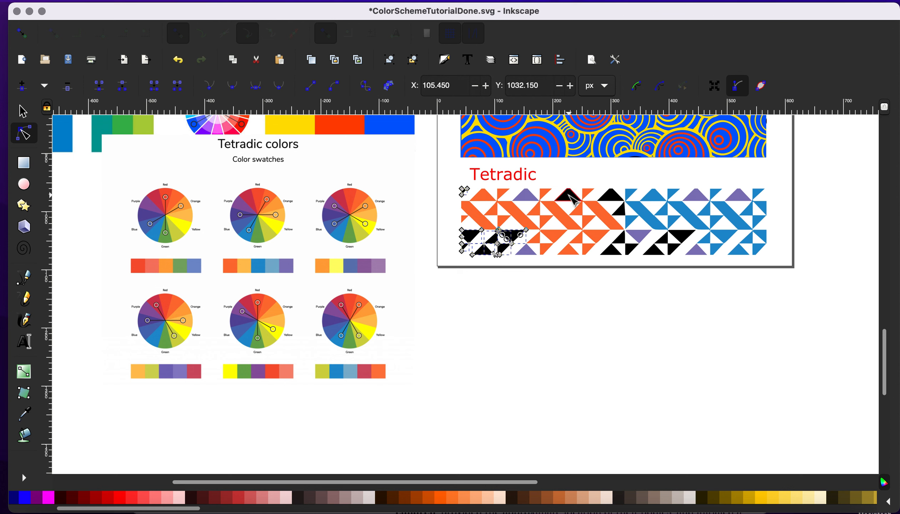
{"action": "left_click", "coordinate": [568, 196], "text": "shift"}
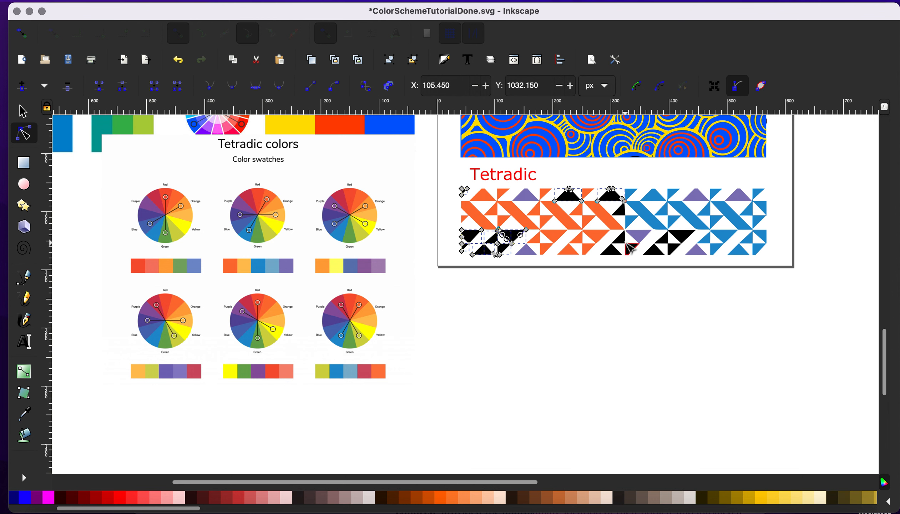
{"action": "left_click", "coordinate": [621, 240], "text": "shift"}
{"action": "left_click", "coordinate": [633, 252], "text": "shift"}
{"action": "left_click", "coordinate": [671, 249], "text": "shift"}
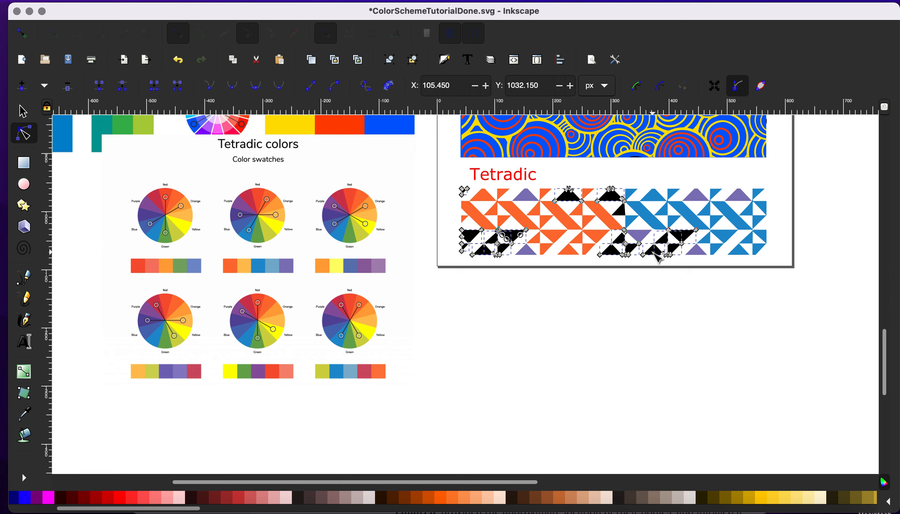
{"action": "key", "text": "d"}
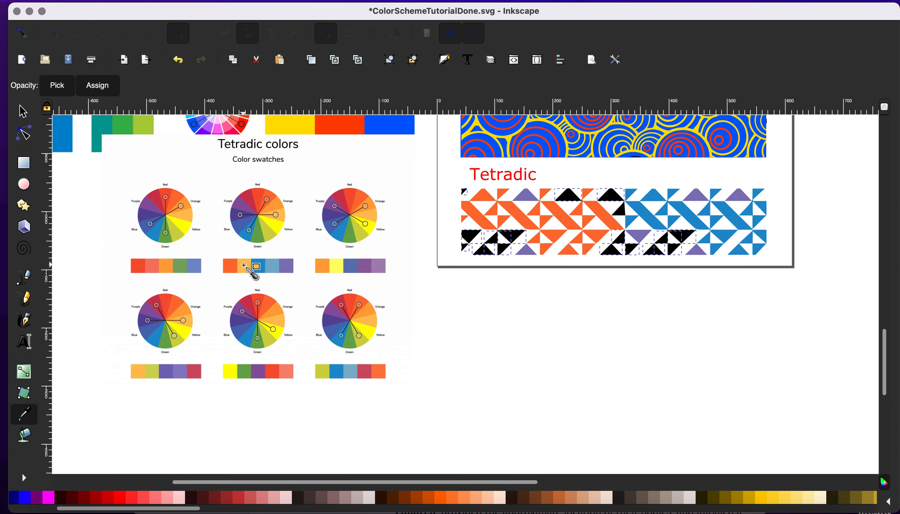
{"action": "left_click", "coordinate": [245, 266]}
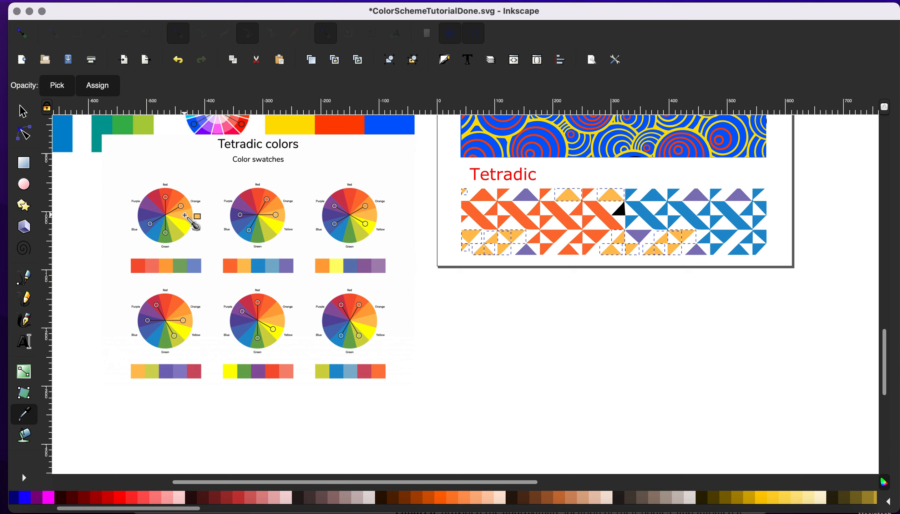
- Fill the last black triangle, where the Tetradic pattern's orange and blue halves meet, with the palette's purple
{"action": "left_click", "coordinate": [29, 139]}
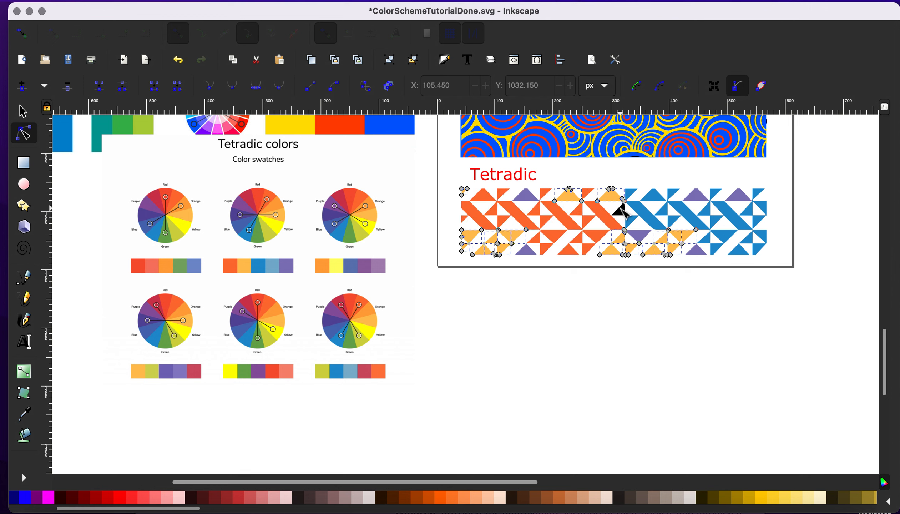
{"action": "left_click", "coordinate": [622, 216]}
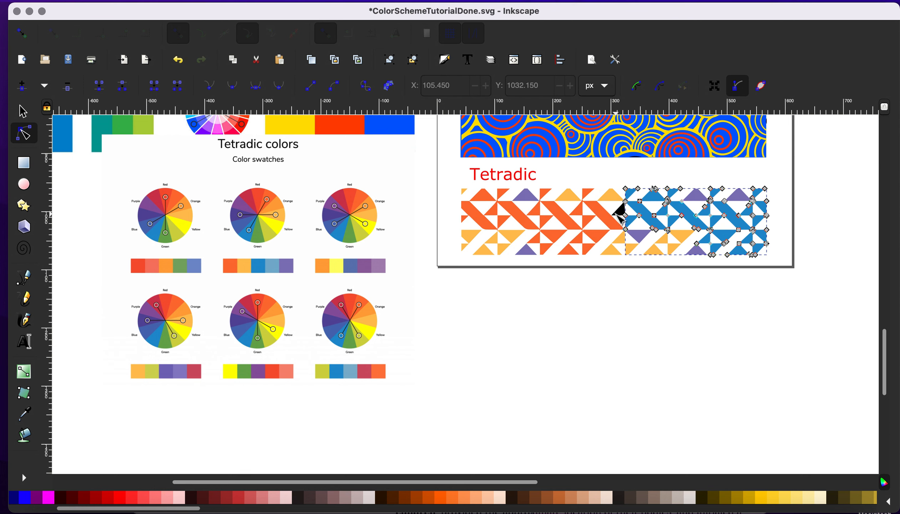
{"action": "key", "text": "d"}
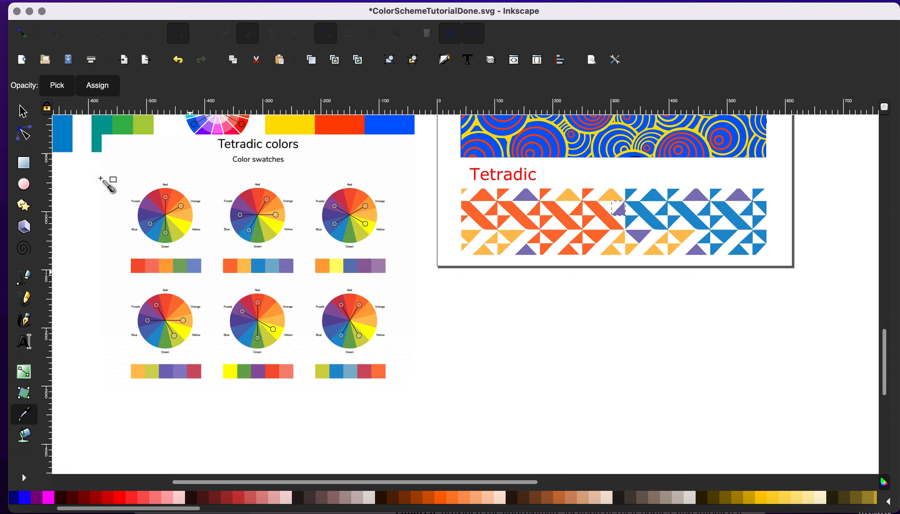
- Bucket-fill the blue half's middle diagonal band, the small triangle beside it and an inverted triangle in the row below with purple
{"action": "left_click", "coordinate": [23, 435]}
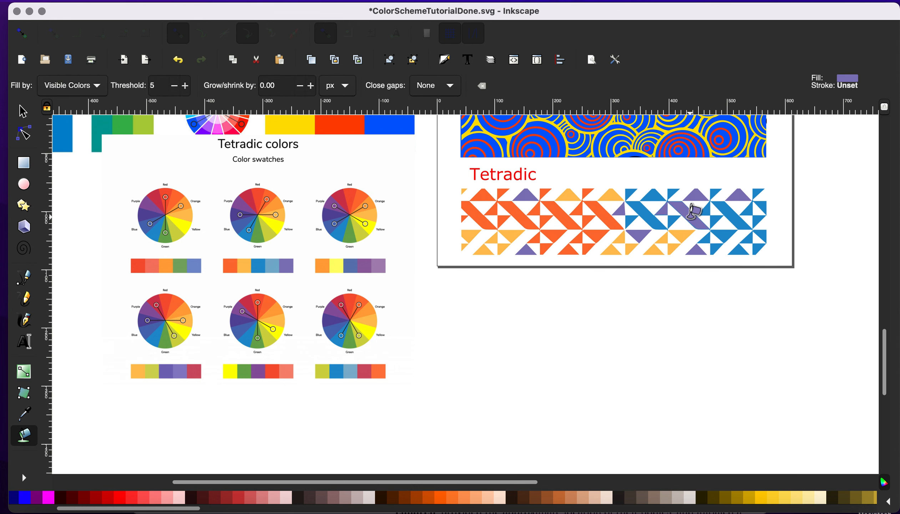
{"action": "scroll", "coordinate": [878, 247], "scroll_direction": "up", "scroll_amount": 2}
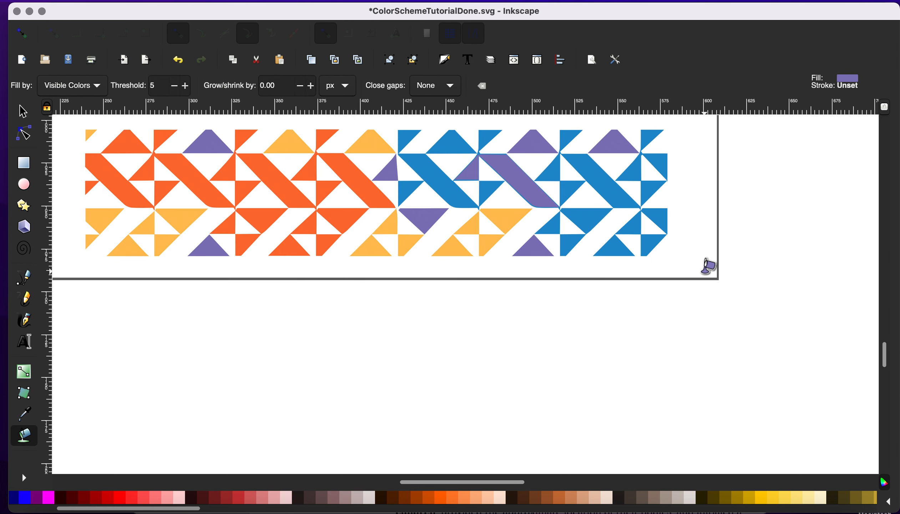
{"action": "scroll", "coordinate": [708, 266], "scroll_direction": "up", "scroll_amount": 2}
{"action": "scroll", "coordinate": [553, 225], "scroll_direction": "up", "scroll_amount": 3}
{"action": "scroll", "coordinate": [553, 225], "scroll_direction": "left", "scroll_amount": 3}
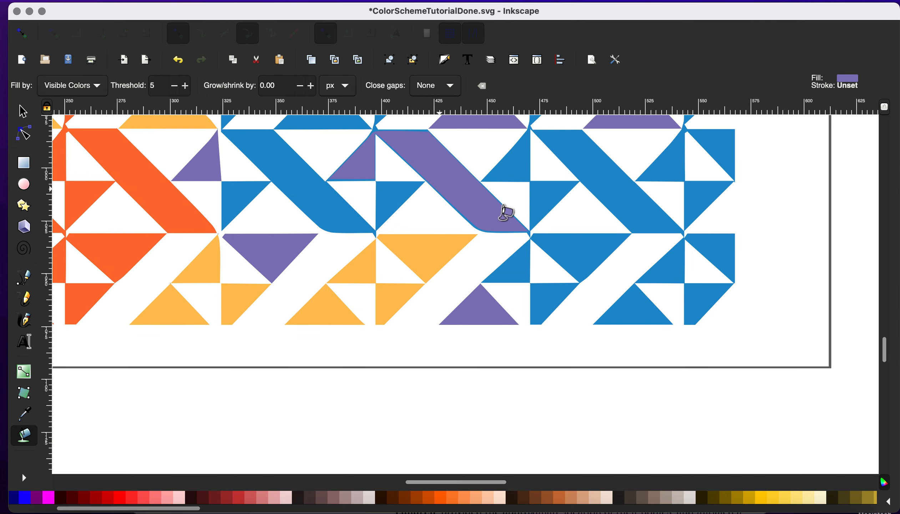
{"action": "left_click", "coordinate": [583, 245]}
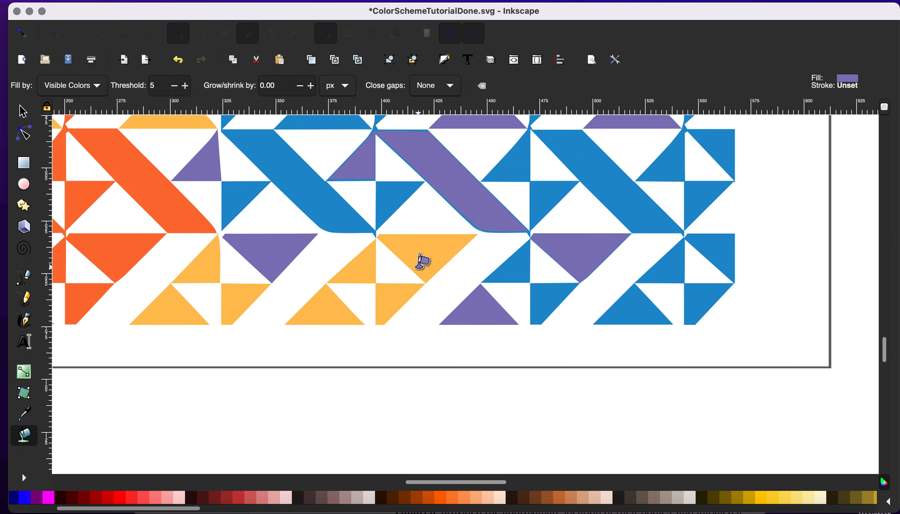
- Try bucket-filling an orange triangle in the Tetradic pattern's left half with purple, and undo the fill
{"action": "scroll", "coordinate": [375, 255], "scroll_direction": "left", "scroll_amount": 4}
{"action": "scroll", "coordinate": [175, 168], "scroll_direction": "left", "scroll_amount": 5}
{"action": "scroll", "coordinate": [175, 168], "scroll_direction": "down", "scroll_amount": 2}
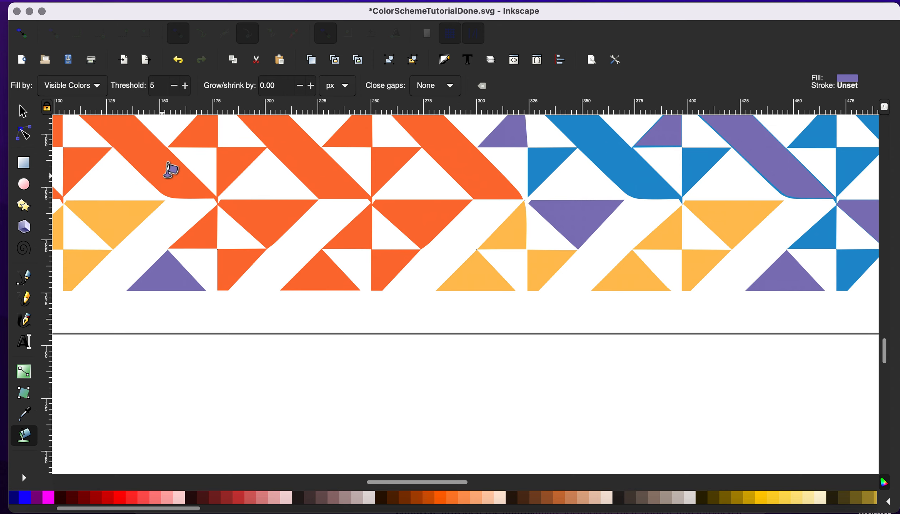
{"action": "left_click", "coordinate": [208, 138]}
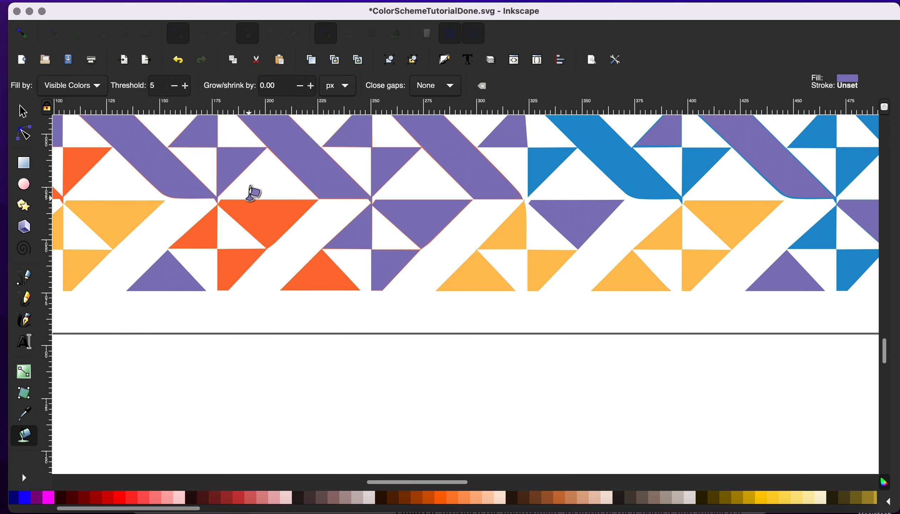
{"action": "key", "text": "ctrl+z"}
- Bucket-fill two light orange triangles at the pattern's lower left and two in its bottom row right of center with purple
{"action": "scroll", "coordinate": [351, 193], "scroll_direction": "down", "scroll_amount": 3}
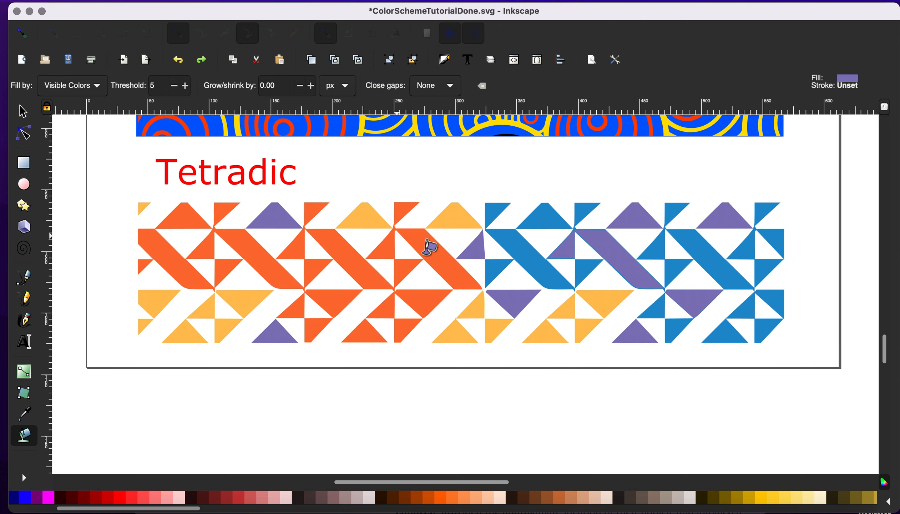
{"action": "scroll", "coordinate": [431, 247], "scroll_direction": "down", "scroll_amount": 2}
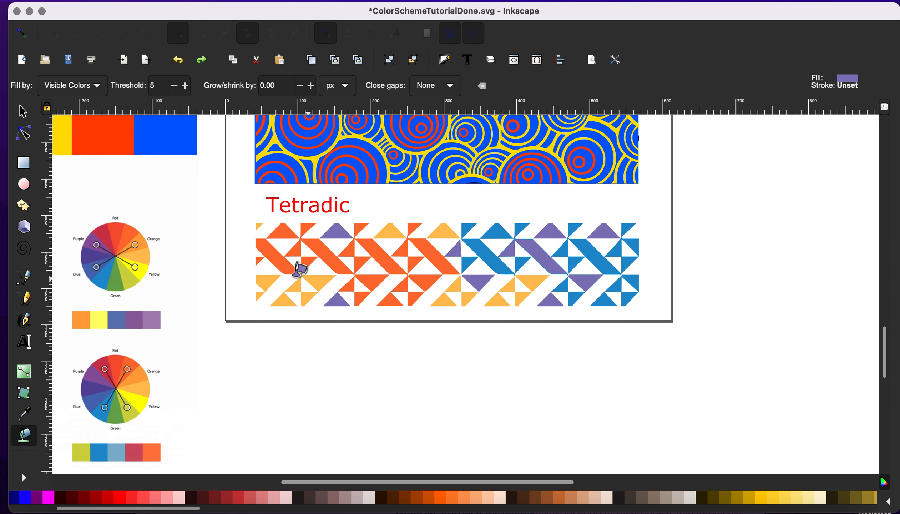
{"action": "left_click", "coordinate": [296, 288]}
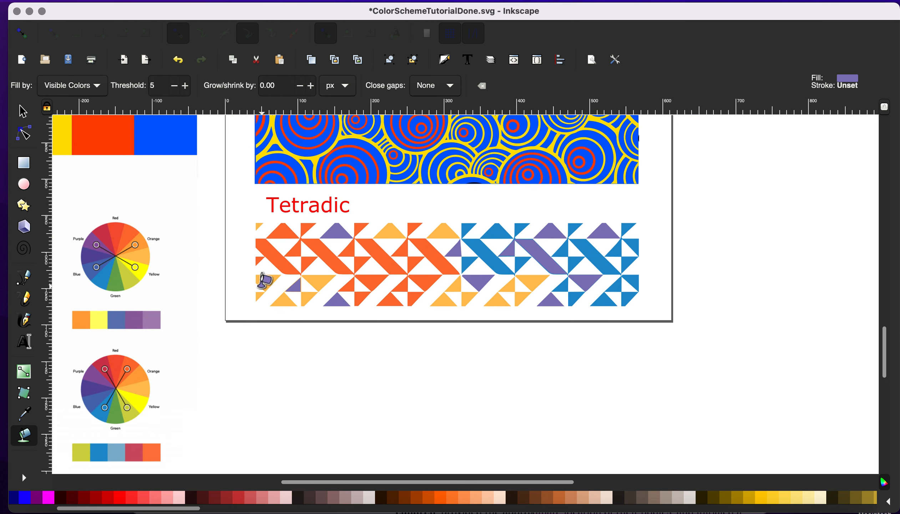
{"action": "left_click", "coordinate": [264, 282]}
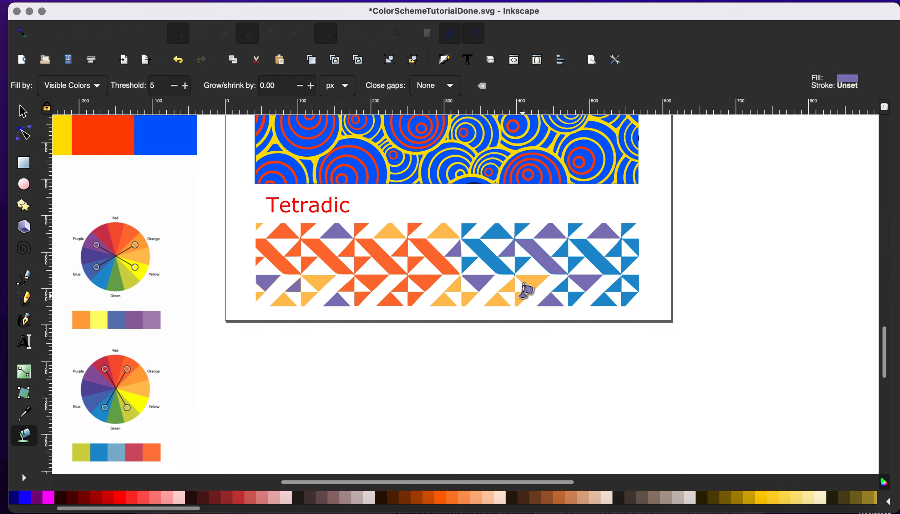
{"action": "left_click", "coordinate": [499, 298]}
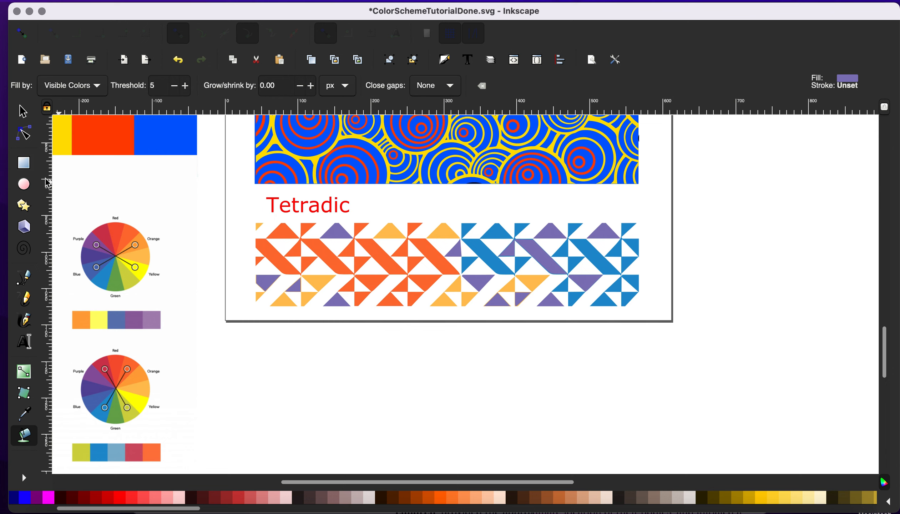
- Draw a rectangle about 529 by 120 px over the whole Tetradic pattern and fill it with the upper middle palette's light blue
{"action": "left_click", "coordinate": [24, 166]}
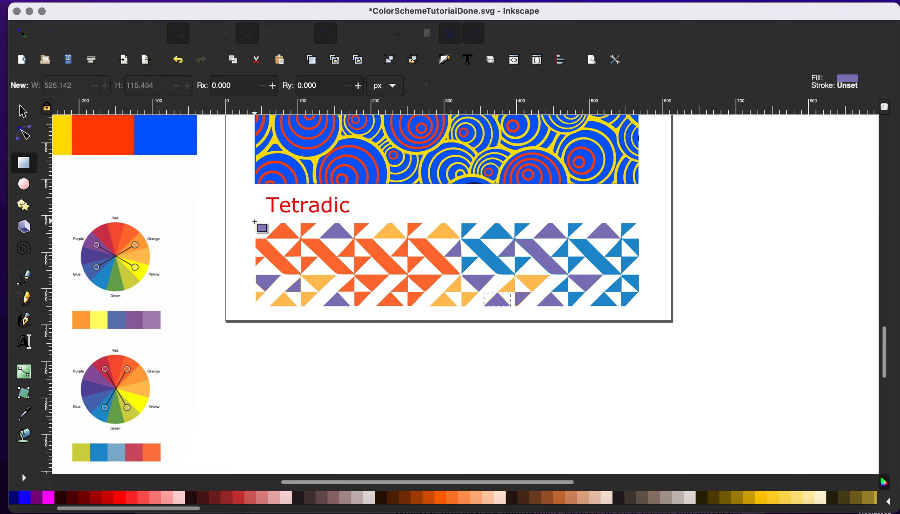
{"action": "mouse_move", "coordinate": [253, 222]}
{"action": "left_mouse_down"}
{"action": "mouse_move", "coordinate": [461, 330]}
{"action": "mouse_move", "coordinate": [650, 327]}
{"action": "mouse_move", "coordinate": [647, 307]}
{"action": "mouse_move", "coordinate": [638, 309]}
{"action": "left_mouse_up"}
{"action": "scroll", "coordinate": [271, 321], "scroll_direction": "left", "scroll_amount": 10}
{"action": "key", "text": "d"}
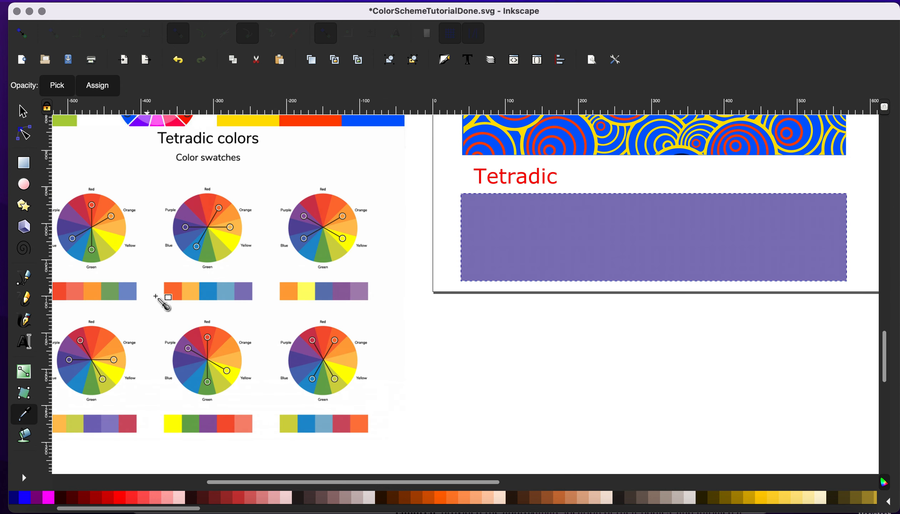
{"action": "left_click", "coordinate": [222, 295]}
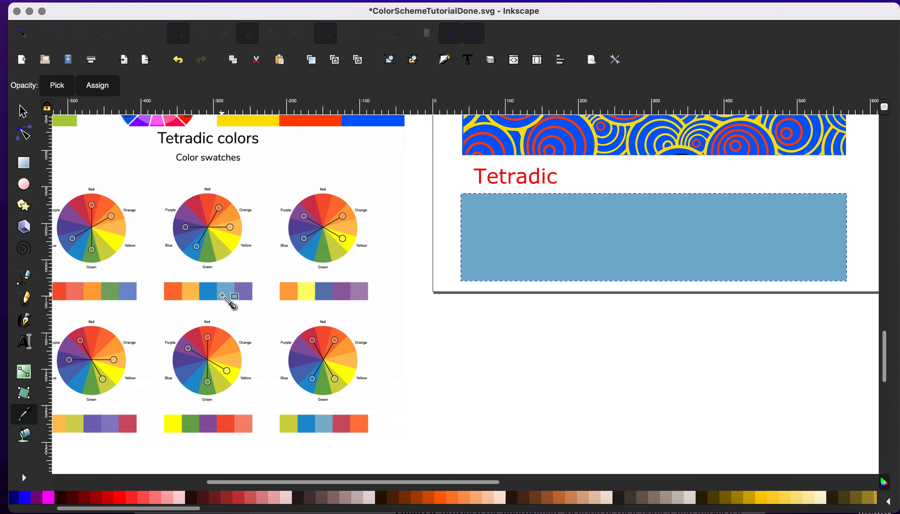
- Lower the light blue rectangle to the bottom of the stack, behind the Tetradic pattern, and deselect it
{"action": "left_click", "coordinate": [23, 111]}
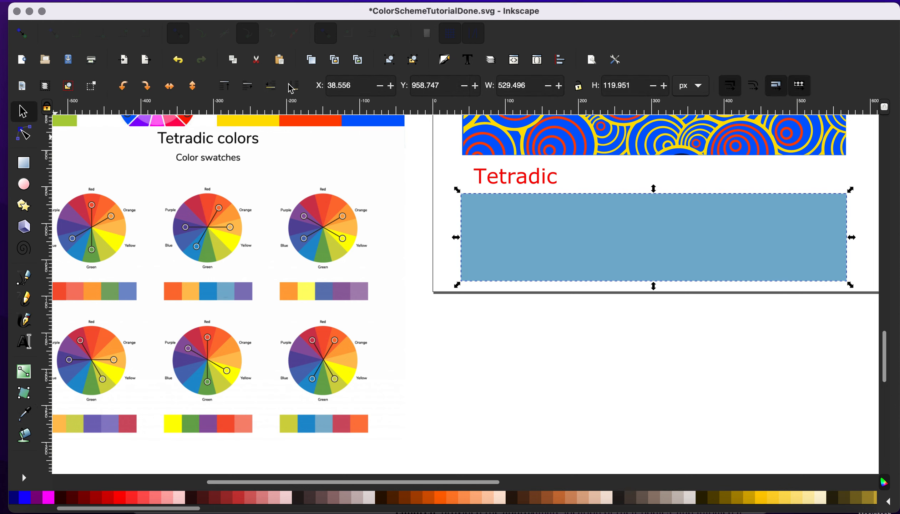
{"action": "left_click", "coordinate": [299, 87]}
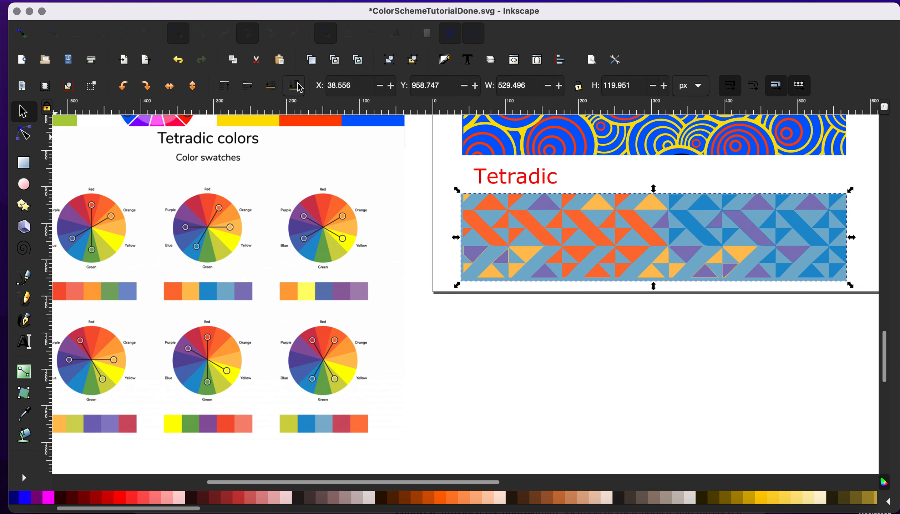
{"action": "left_click", "coordinate": [586, 328]}
- Review the recolored patterns on the Color Schemes page, from Tetradic up to Analogous and back, alongside their palettes
{"action": "scroll", "coordinate": [530, 265], "scroll_direction": "right", "scroll_amount": 5}
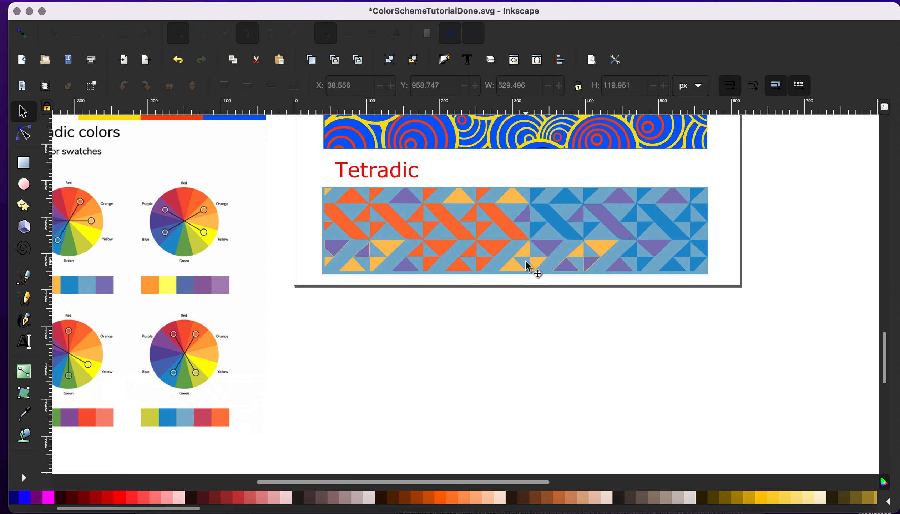
{"action": "scroll", "coordinate": [530, 265], "scroll_direction": "up", "scroll_amount": 5}
{"action": "scroll", "coordinate": [529, 268], "scroll_direction": "down", "scroll_amount": 1}
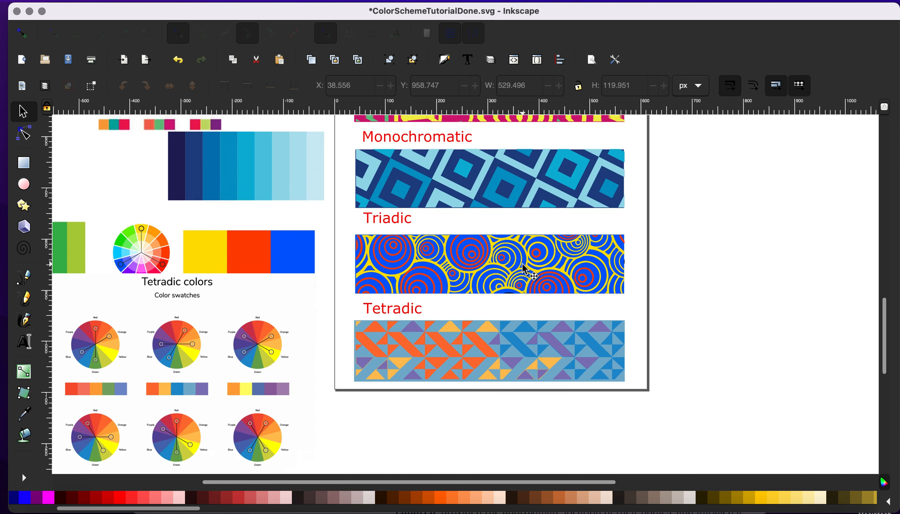
{"action": "scroll", "coordinate": [525, 270], "scroll_direction": "up", "scroll_amount": 6}
{"action": "scroll", "coordinate": [527, 271], "scroll_direction": "right", "scroll_amount": 5}
{"action": "scroll", "coordinate": [527, 271], "scroll_direction": "down", "scroll_amount": 1}
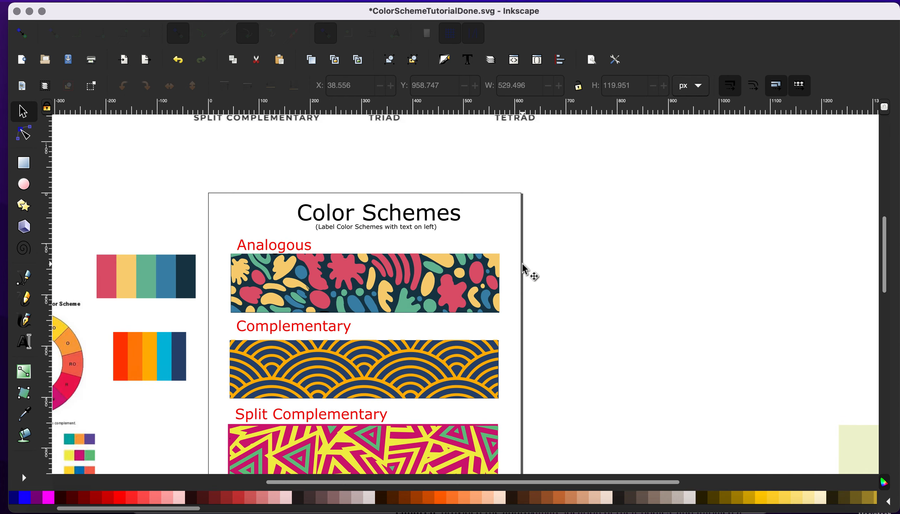
{"action": "scroll", "coordinate": [525, 272], "scroll_direction": "up", "scroll_amount": 1}
{"action": "scroll", "coordinate": [525, 271], "scroll_direction": "down", "scroll_amount": 7}
{"action": "scroll", "coordinate": [525, 271], "scroll_direction": "left", "scroll_amount": 9}
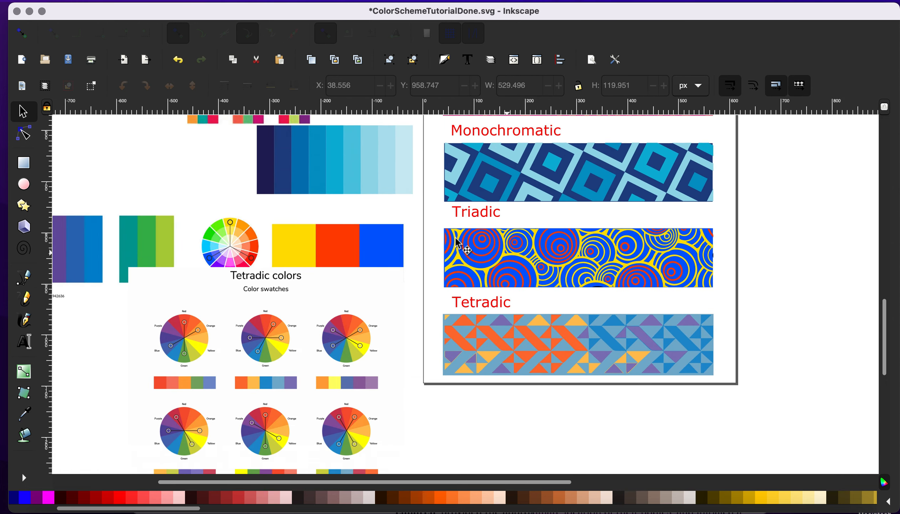
{"action": "scroll", "coordinate": [383, 255], "scroll_direction": "up", "scroll_amount": 2}
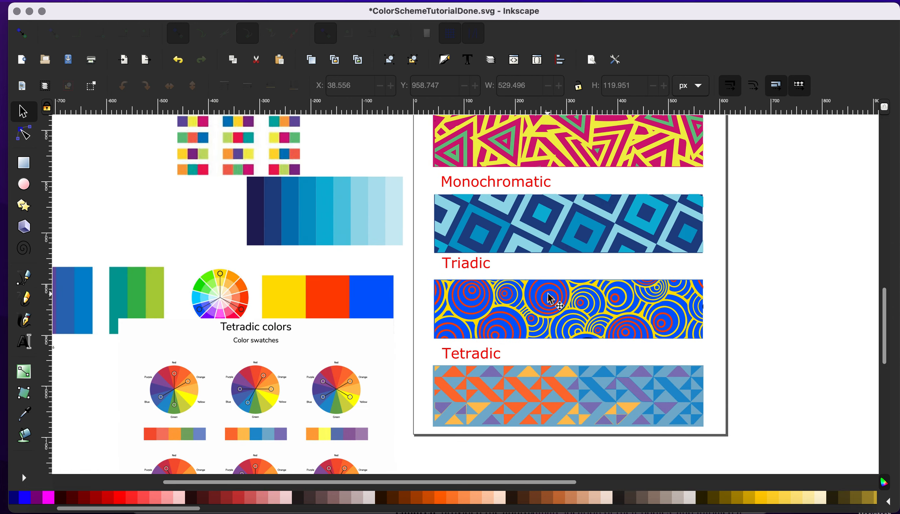
{"action": "scroll", "coordinate": [552, 297], "scroll_direction": "right", "scroll_amount": 3}
{"action": "scroll", "coordinate": [552, 297], "scroll_direction": "down", "scroll_amount": 1}
{"action": "scroll", "coordinate": [552, 300], "scroll_direction": "down", "scroll_amount": 1}
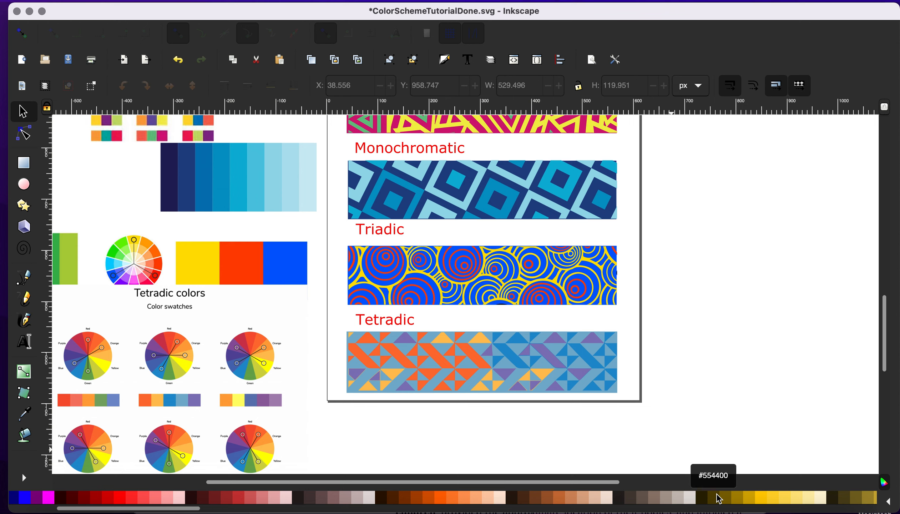